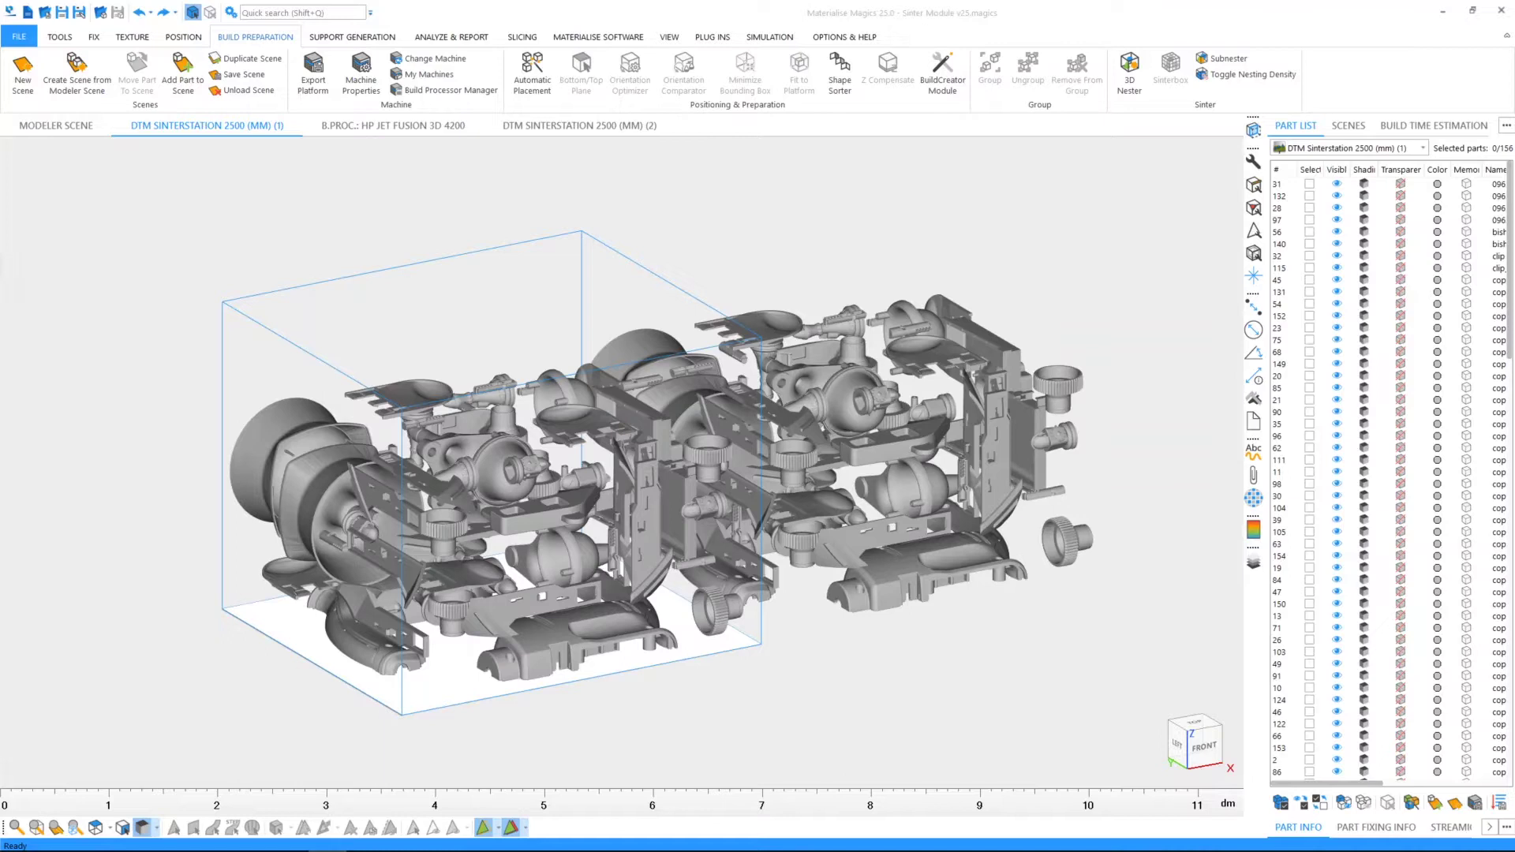
- Open 3D Nester, compare the bounding-box options, and keep geometry nesting with the Default profile
click(399, 219)
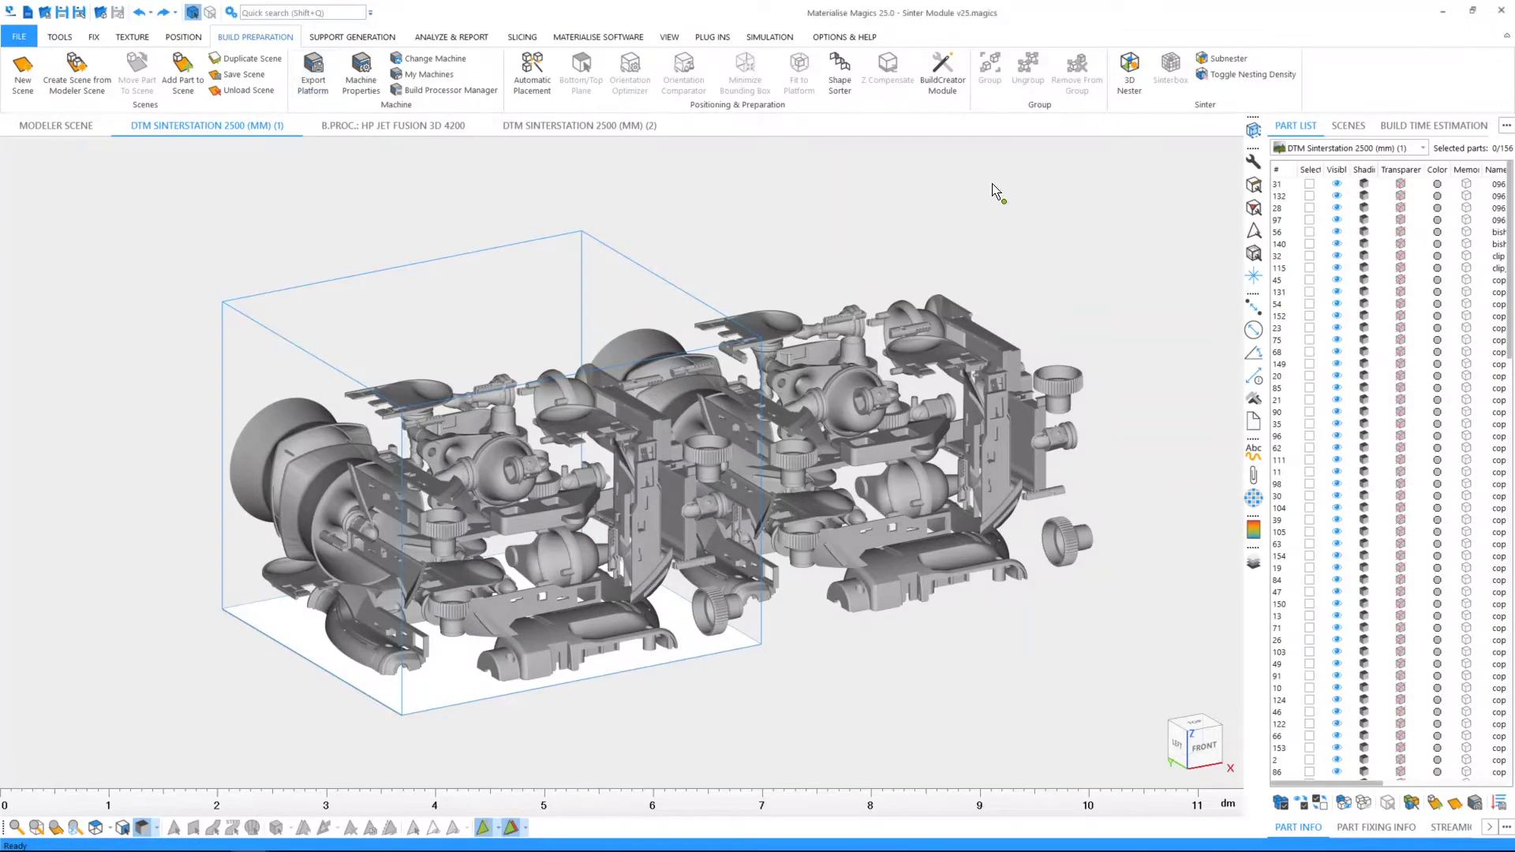
click(1129, 71)
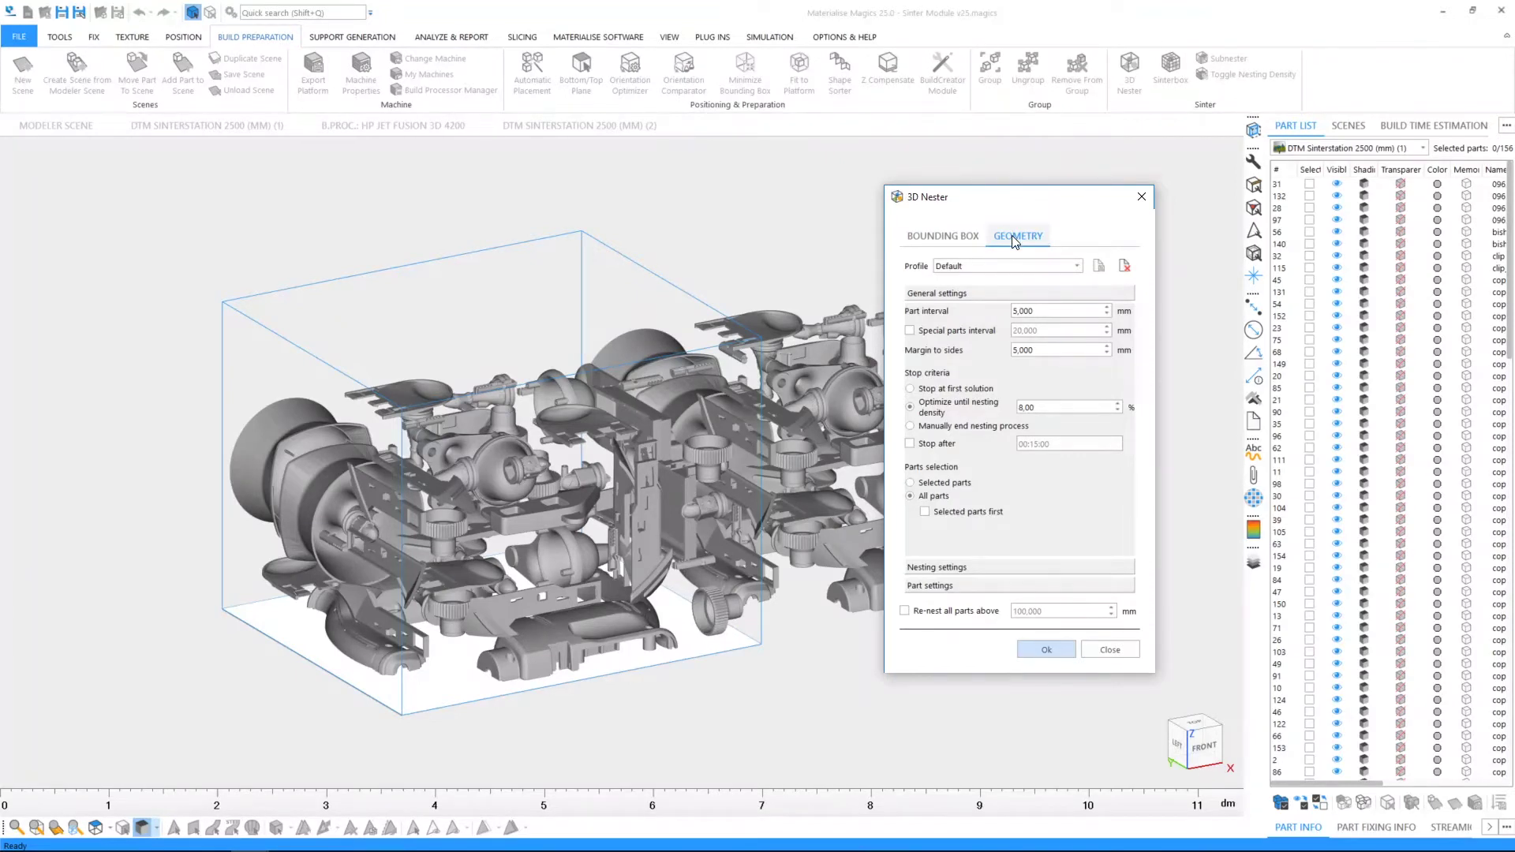
click(930, 241)
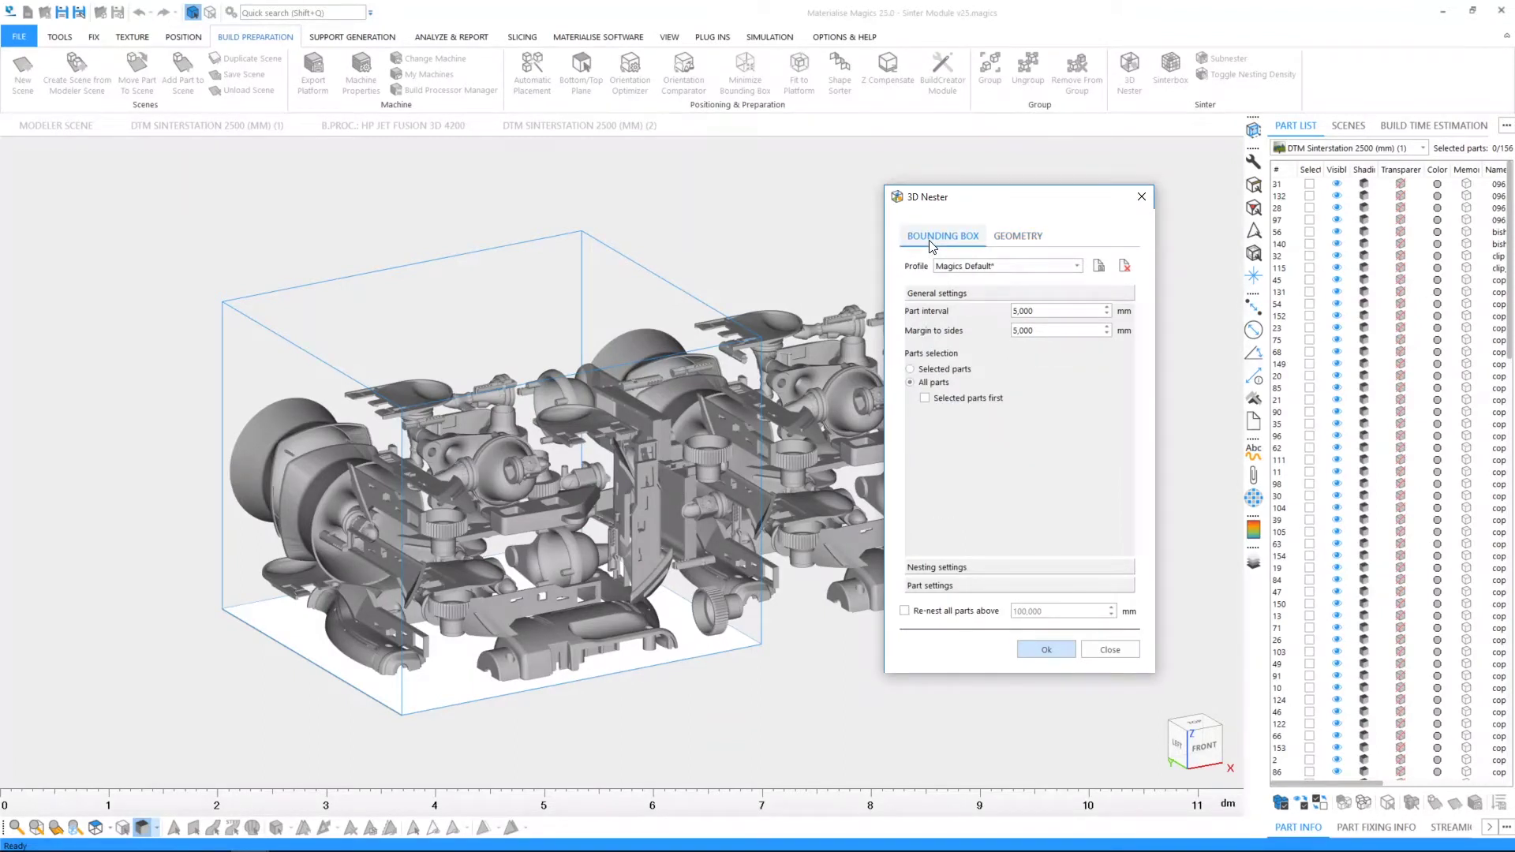
click(1008, 233)
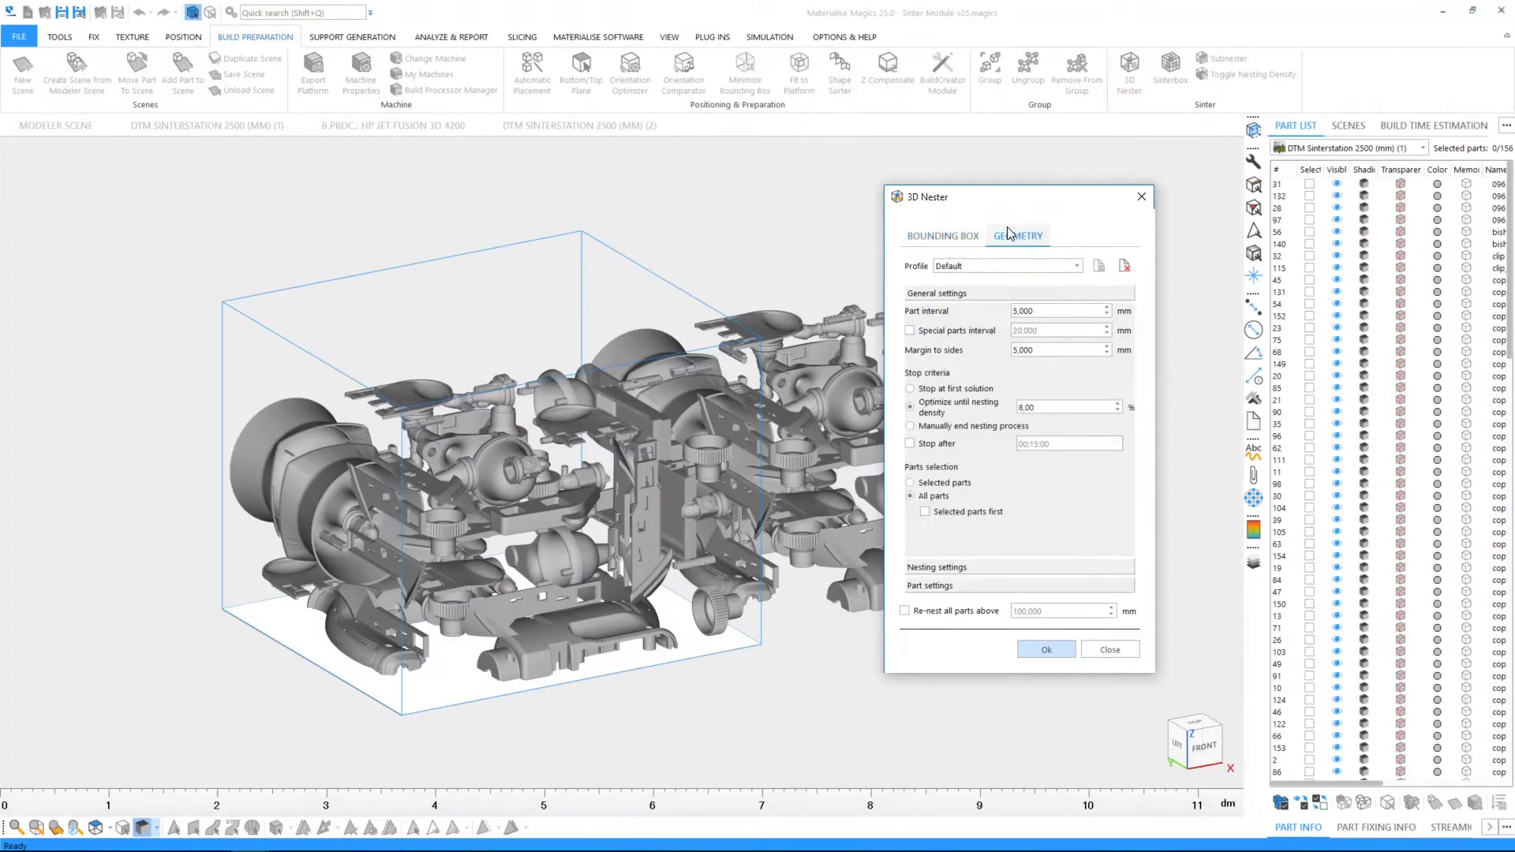
click(1041, 267)
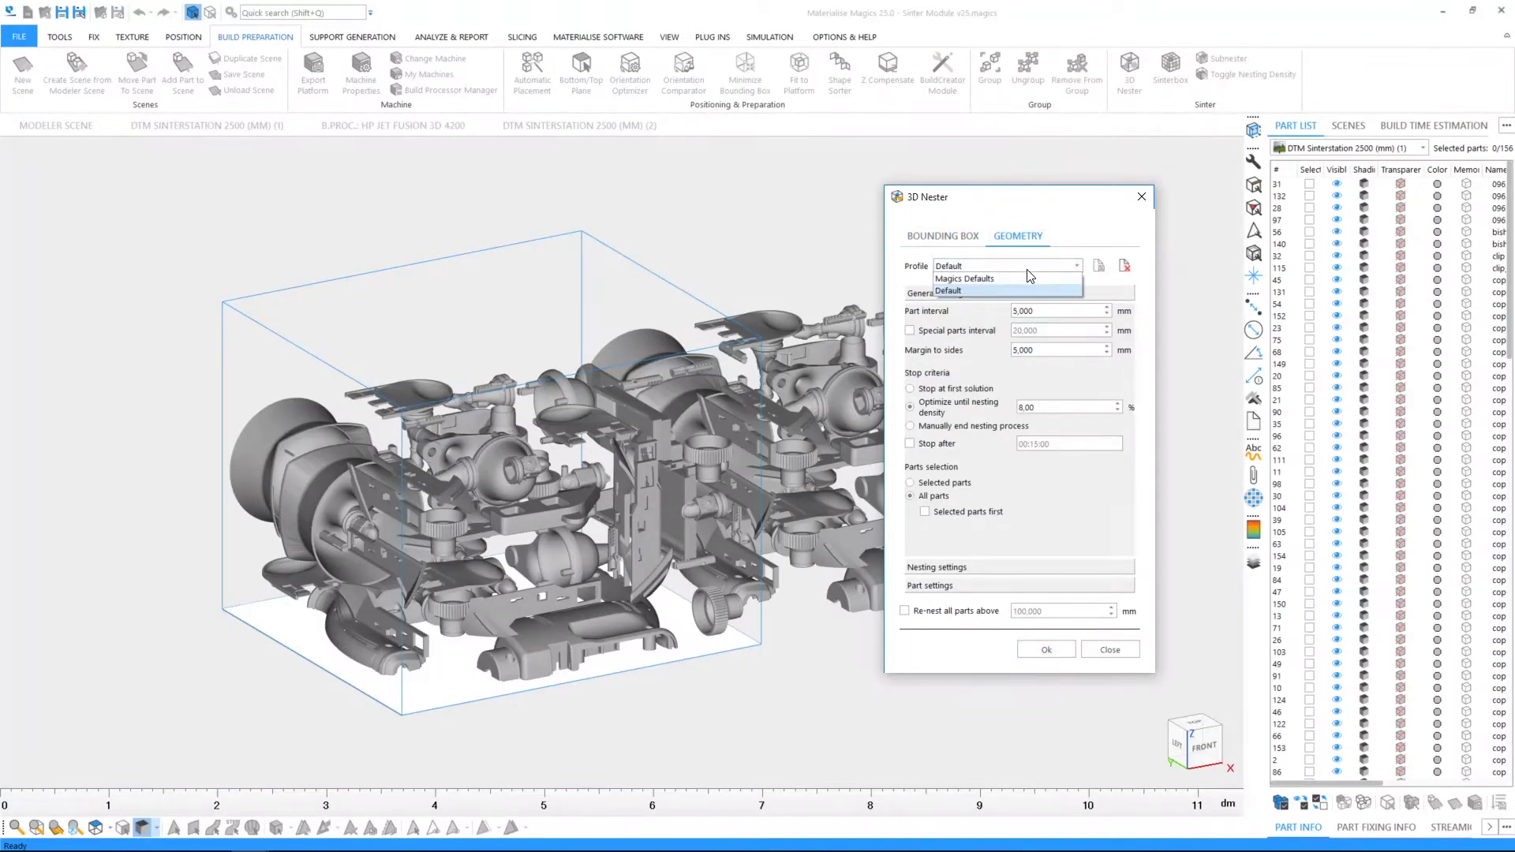
click(1031, 278)
- Lower the Optimize until nesting density target from 8% to 6% and start nesting all parts
click(1058, 312)
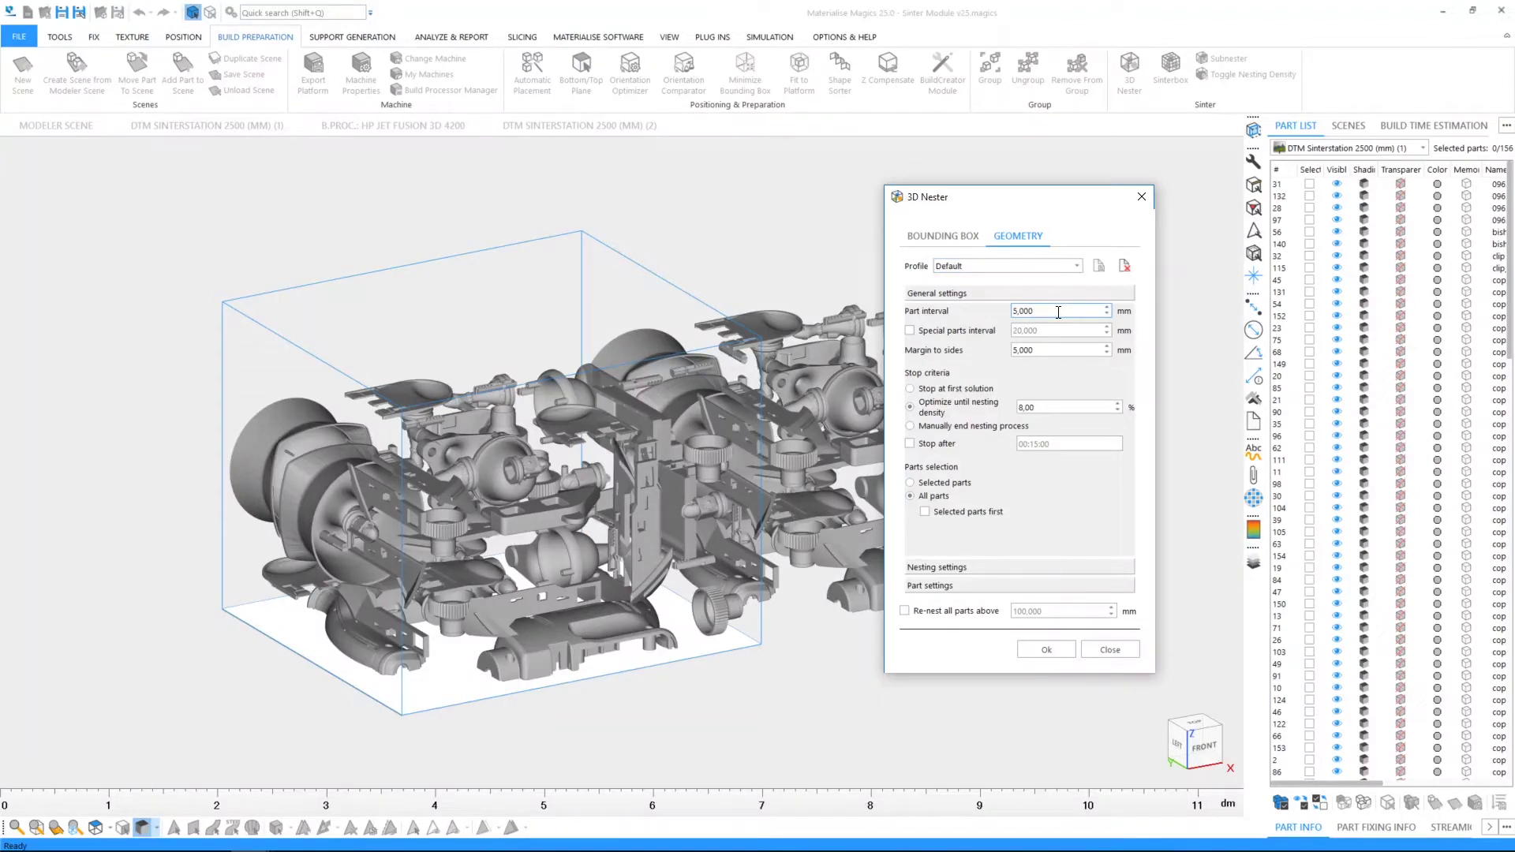
click(1073, 351)
click(920, 389)
click(917, 408)
click(910, 446)
click(910, 445)
click(910, 406)
double_click(1027, 407)
text(6)
click(1042, 404)
click(1038, 648)
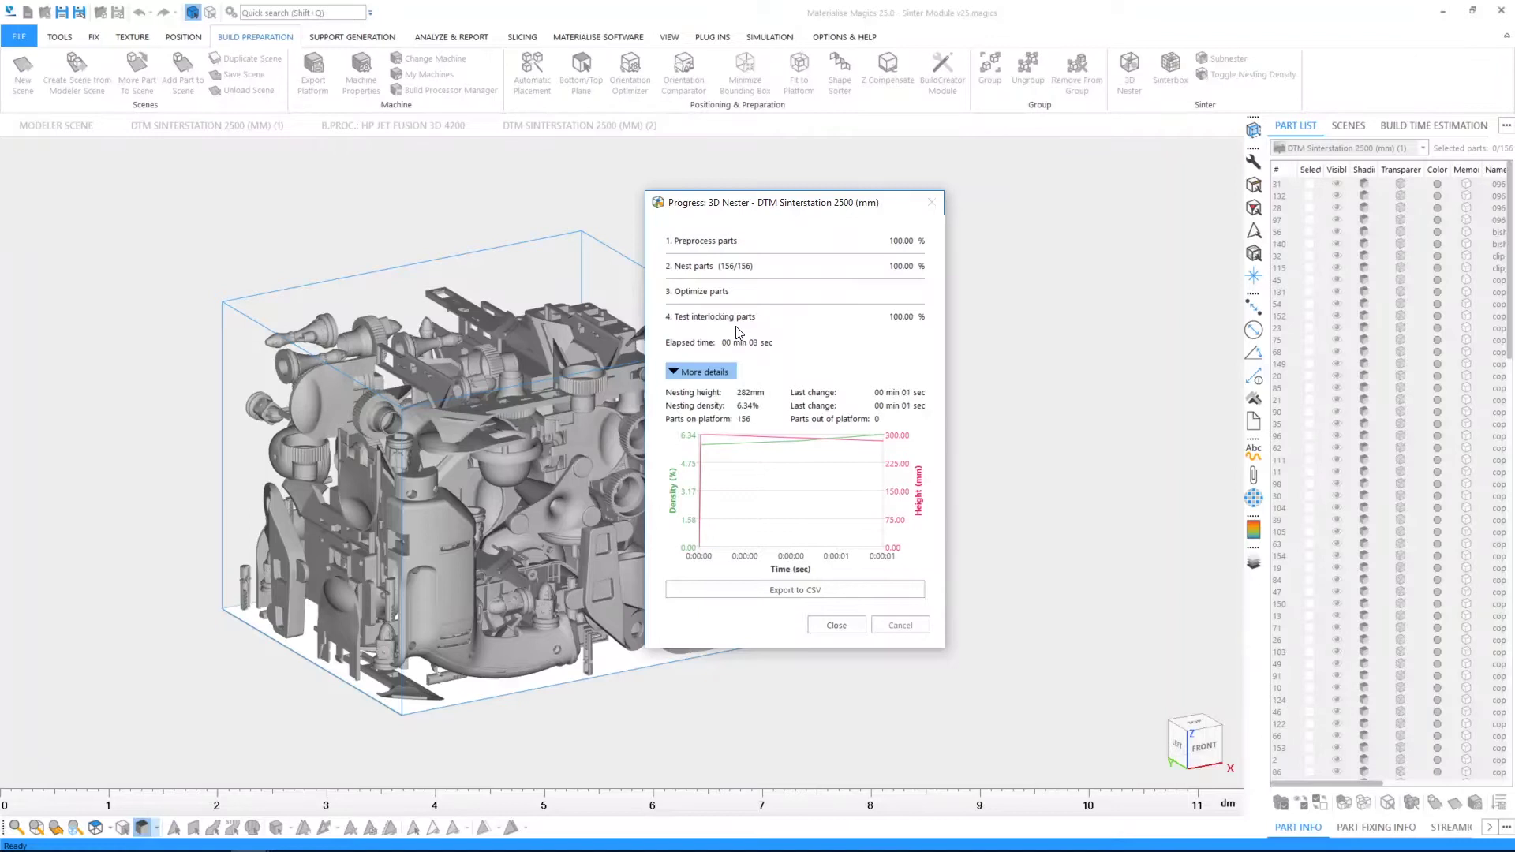
- Close the finished nesting progress once all 156 parts are placed at 6.34% density
click(836, 624)
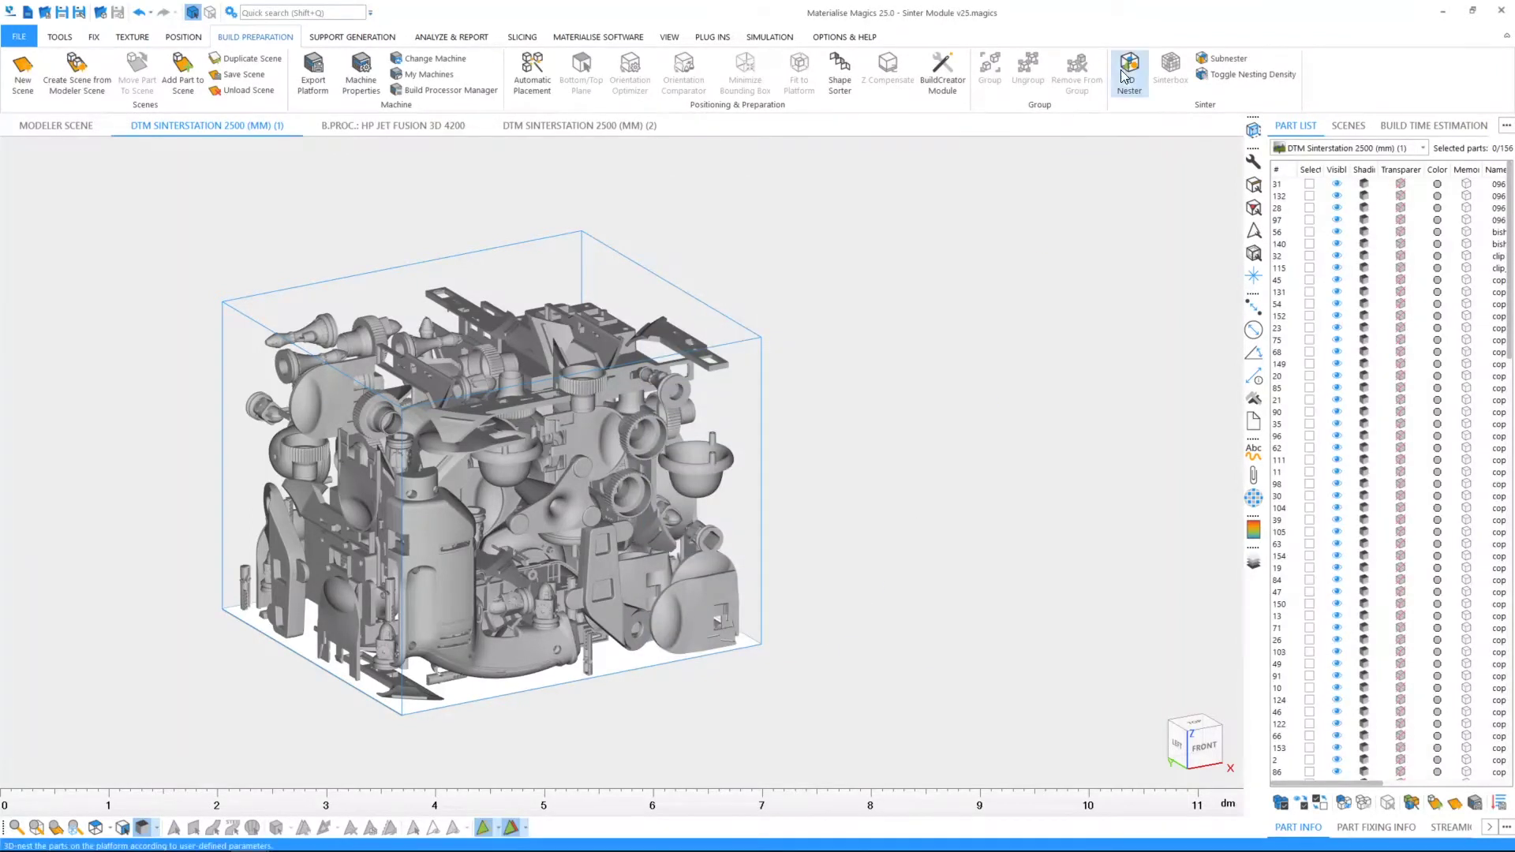
- Turn on Optimize platform, leave it at Height, close 3D Nester without renesting, and show Analyze & Report
click(1127, 72)
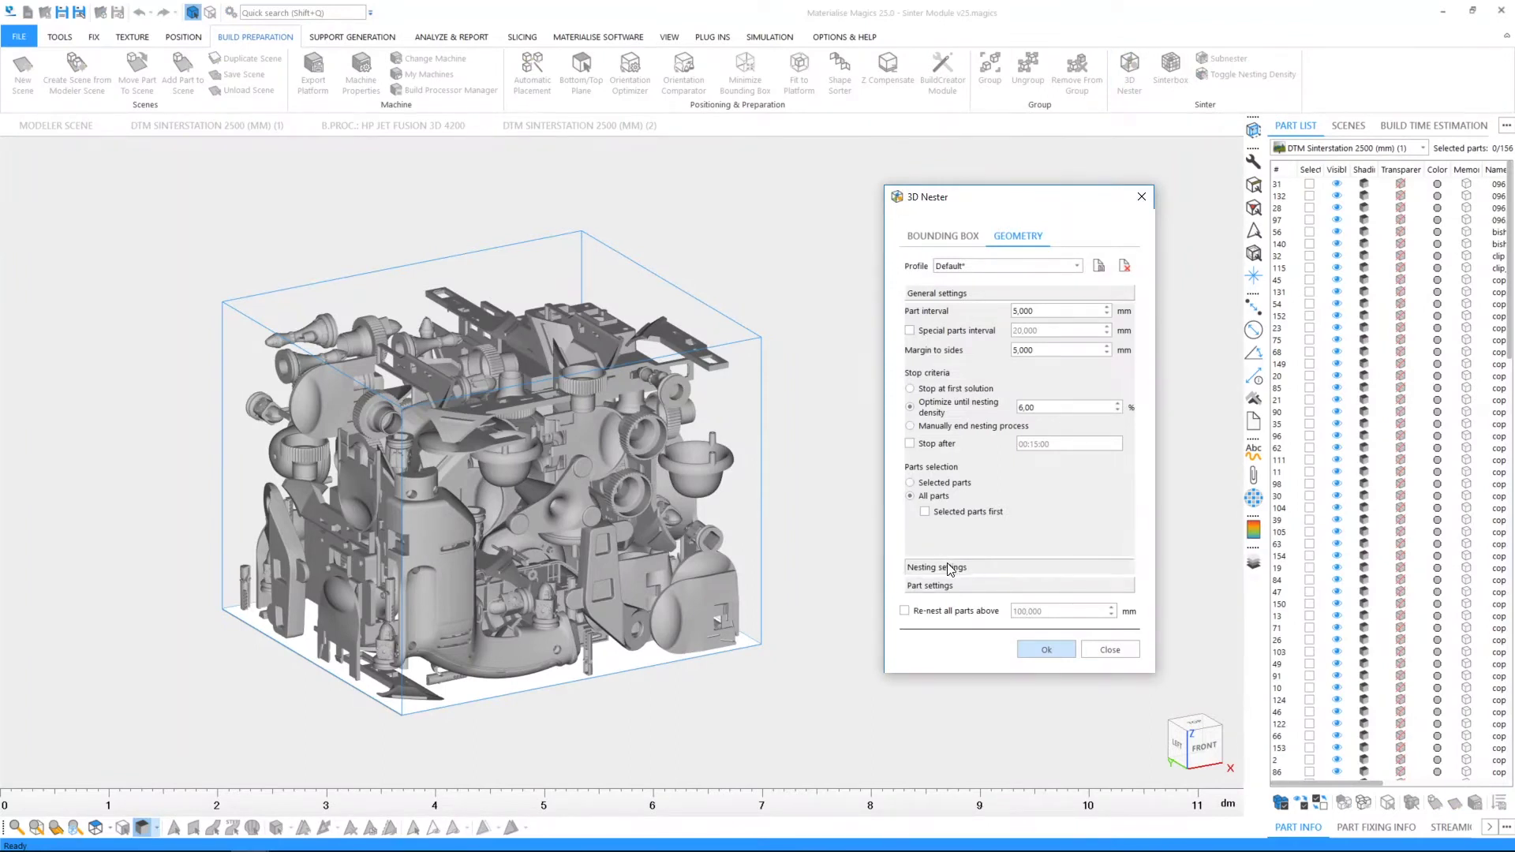
click(949, 568)
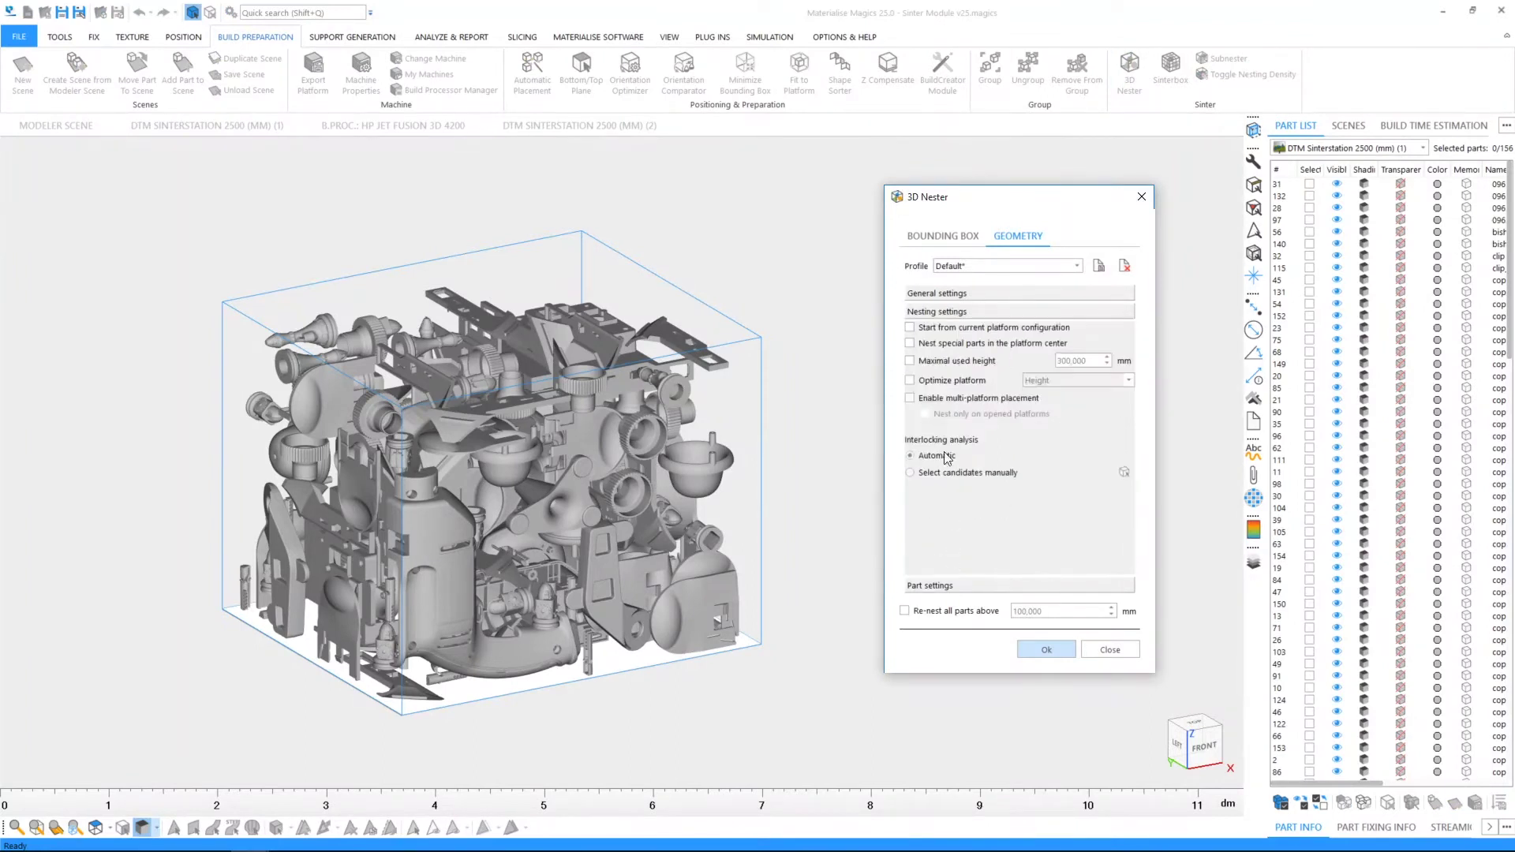
click(929, 381)
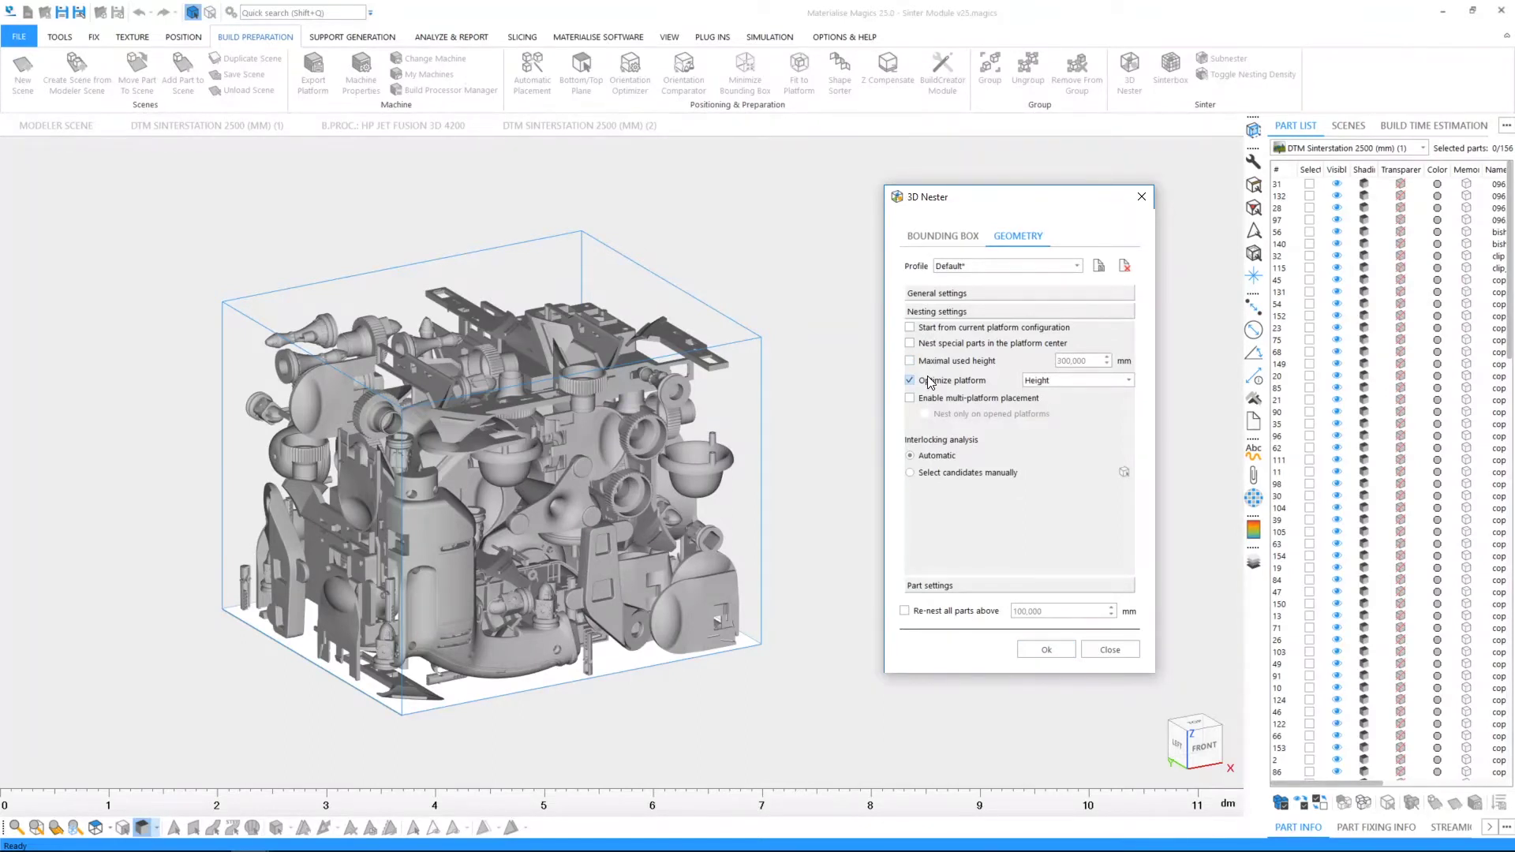
click(1030, 381)
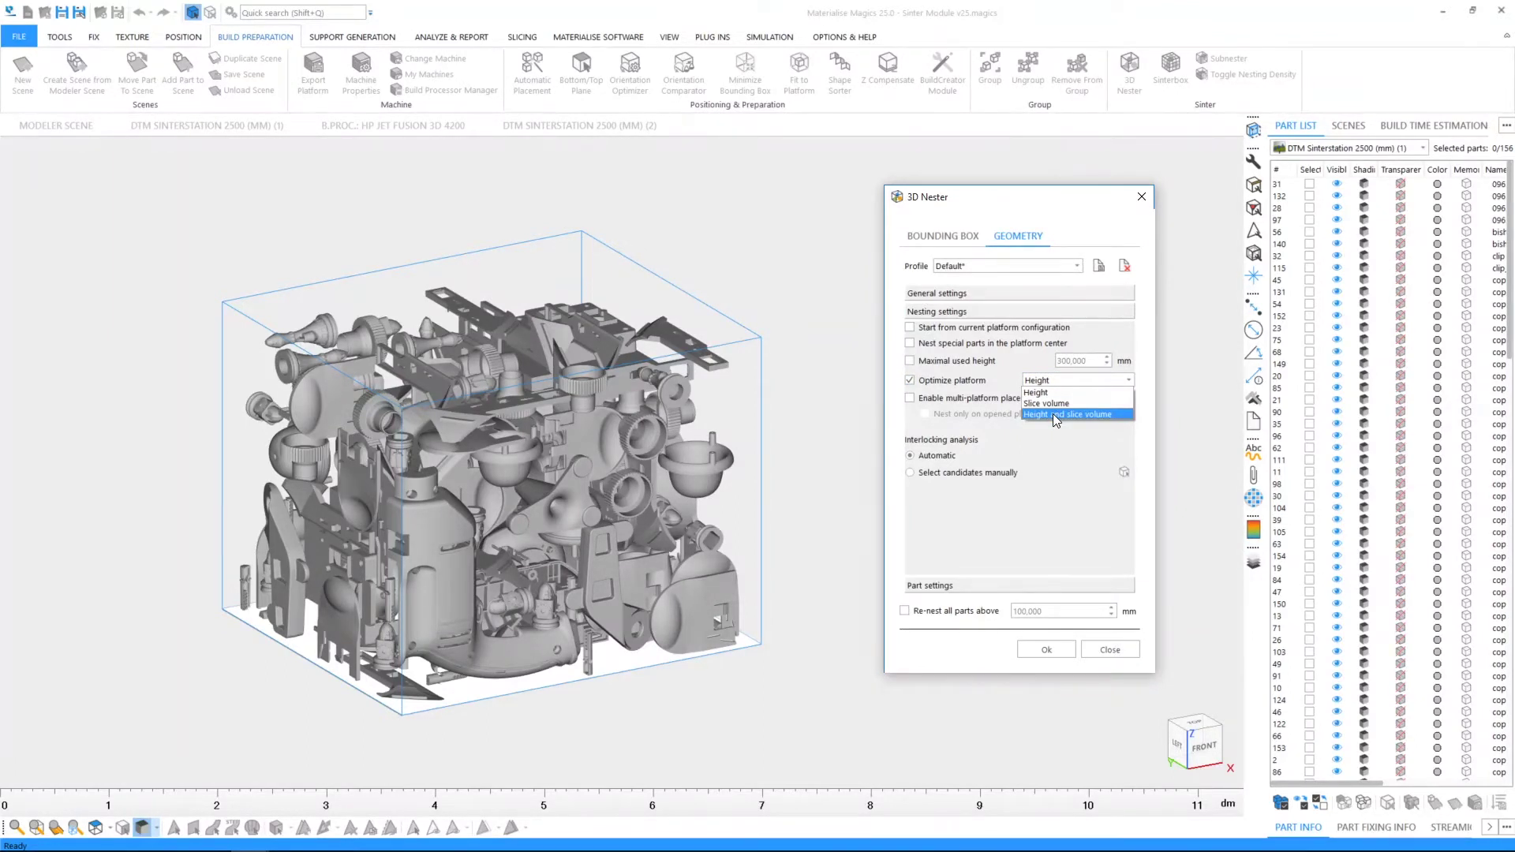
click(1114, 448)
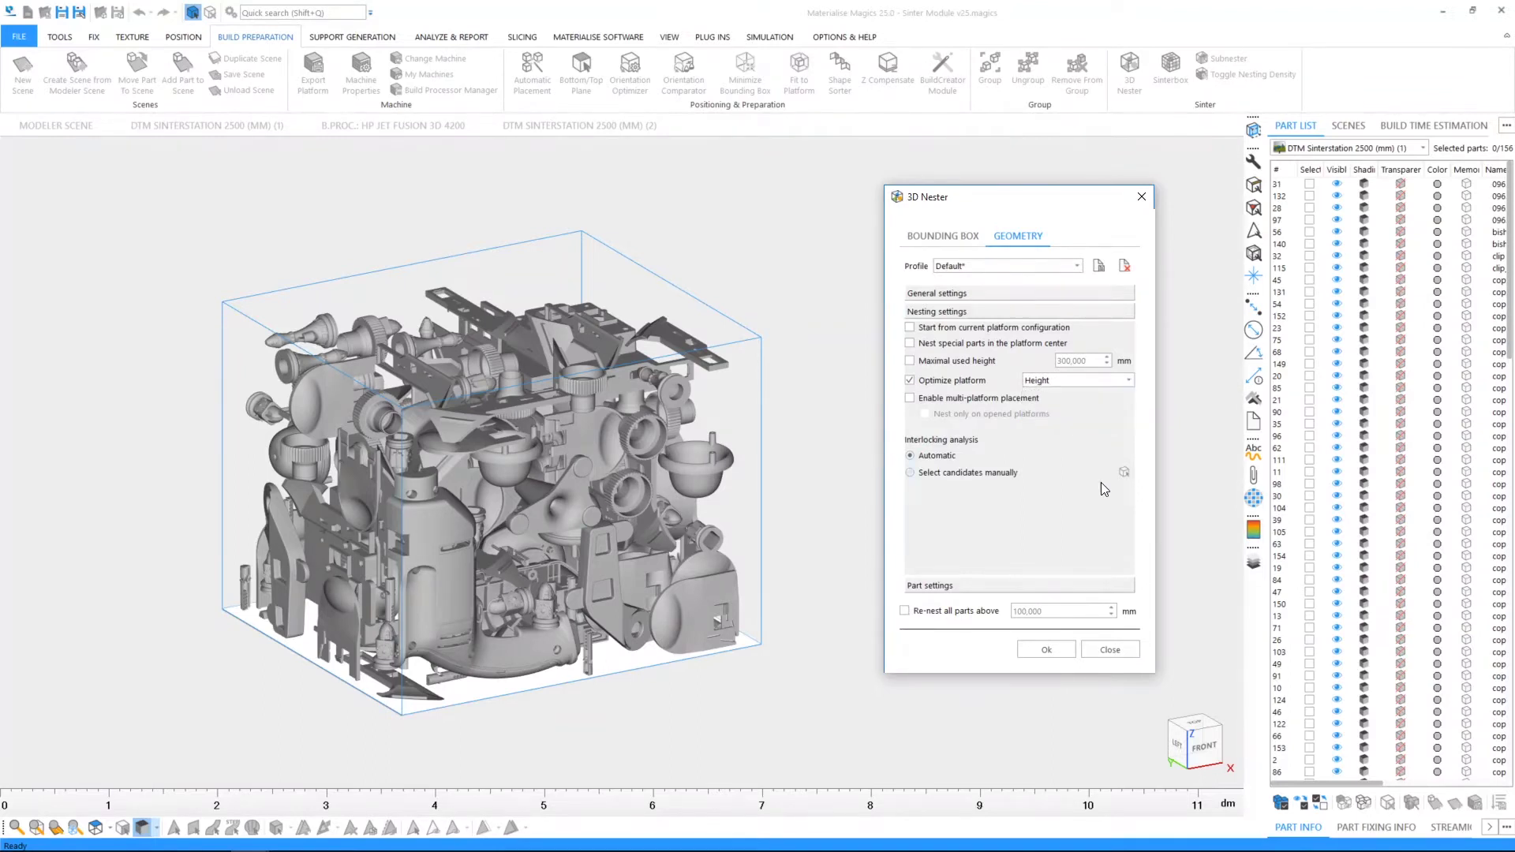
click(1110, 649)
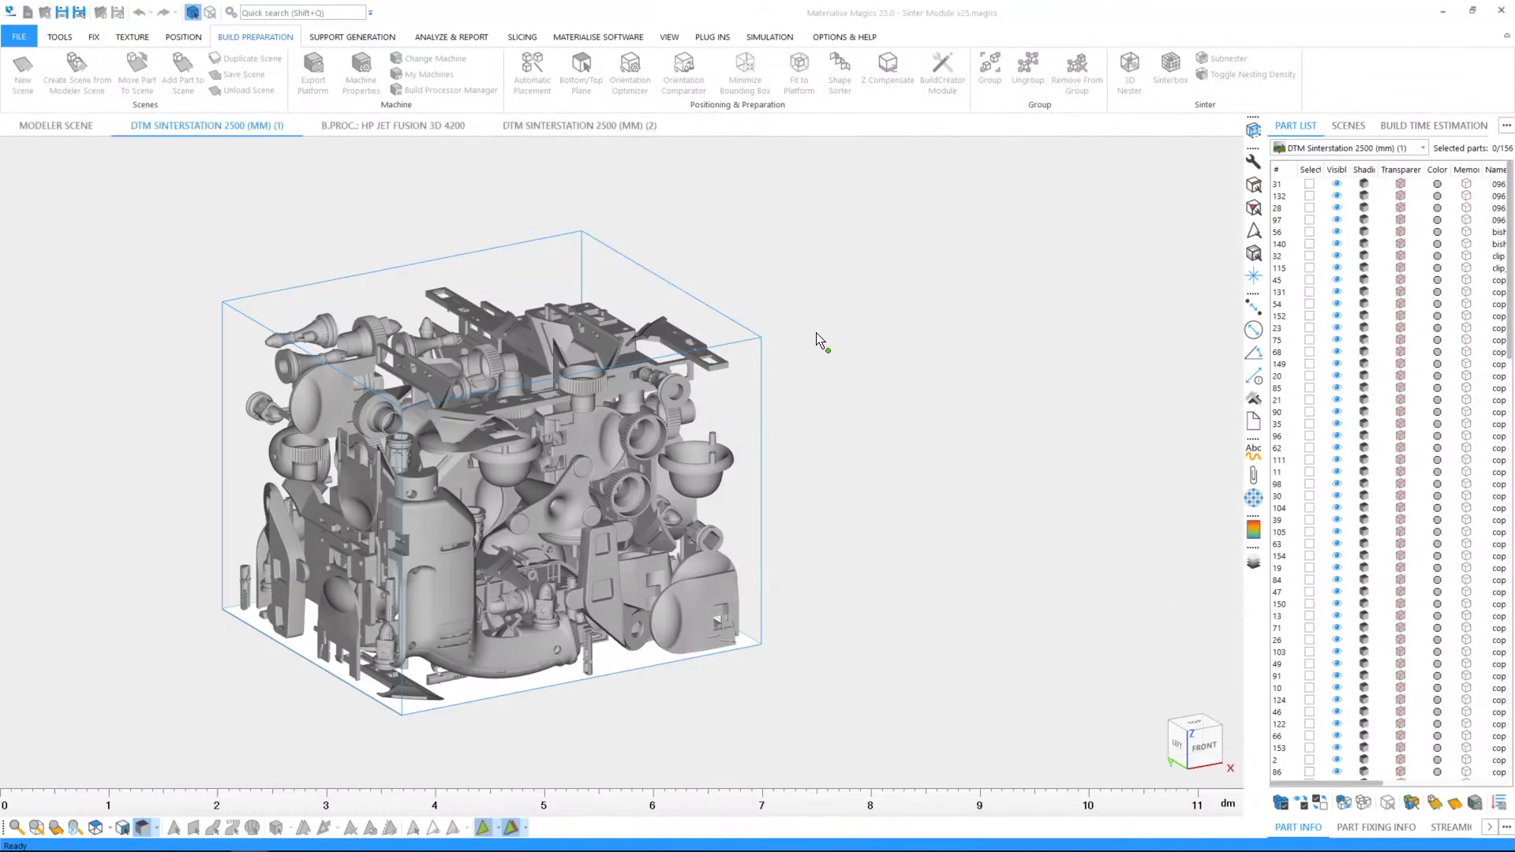
click(451, 37)
- Review the build's slice-area distribution graph up to 282.50 mm Z height, then close it
click(329, 70)
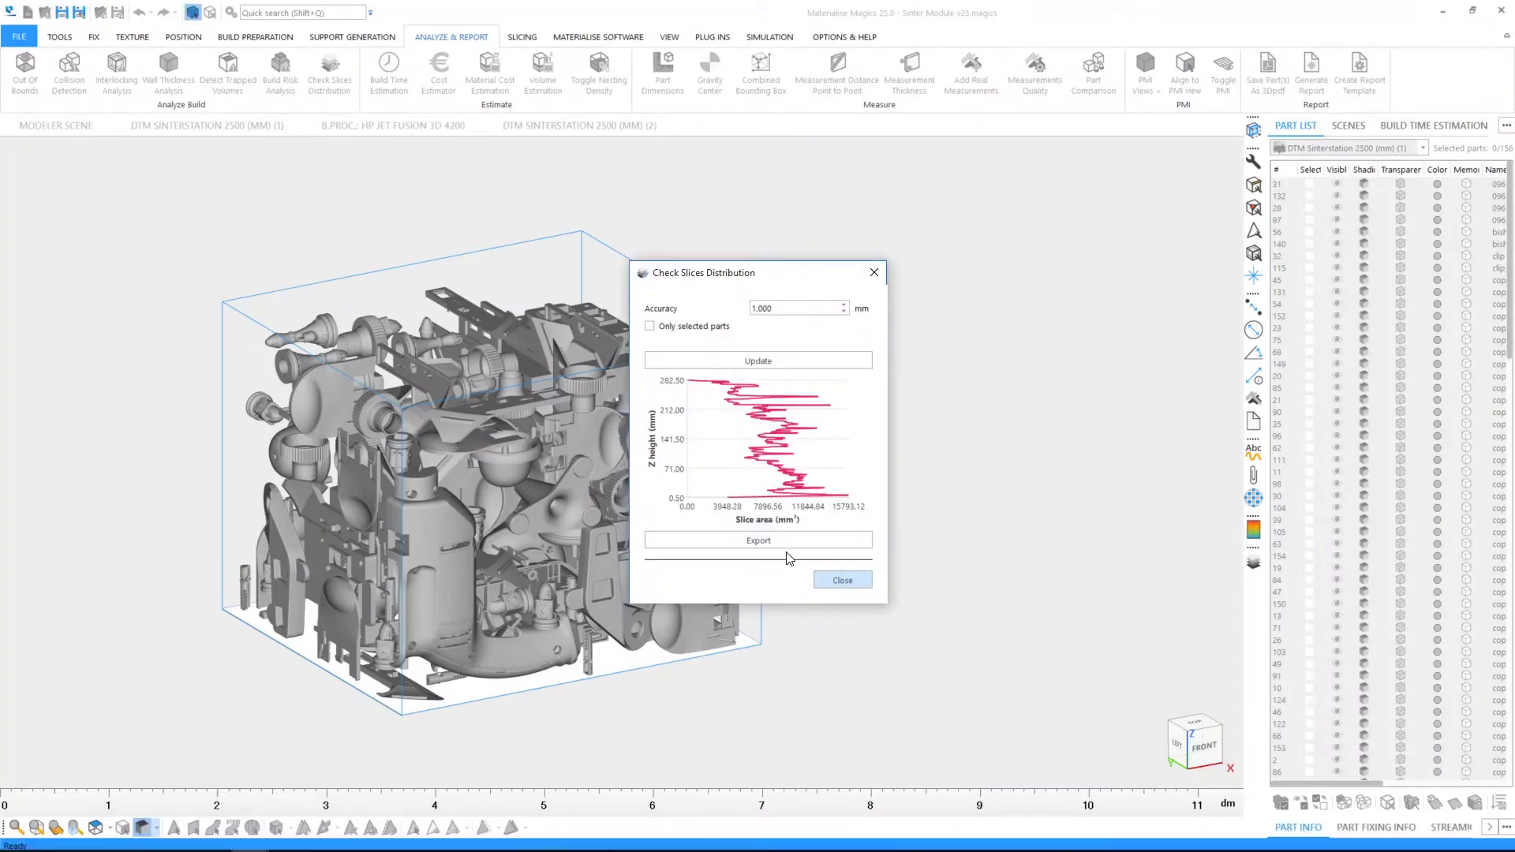
mouse_move(741, 475)
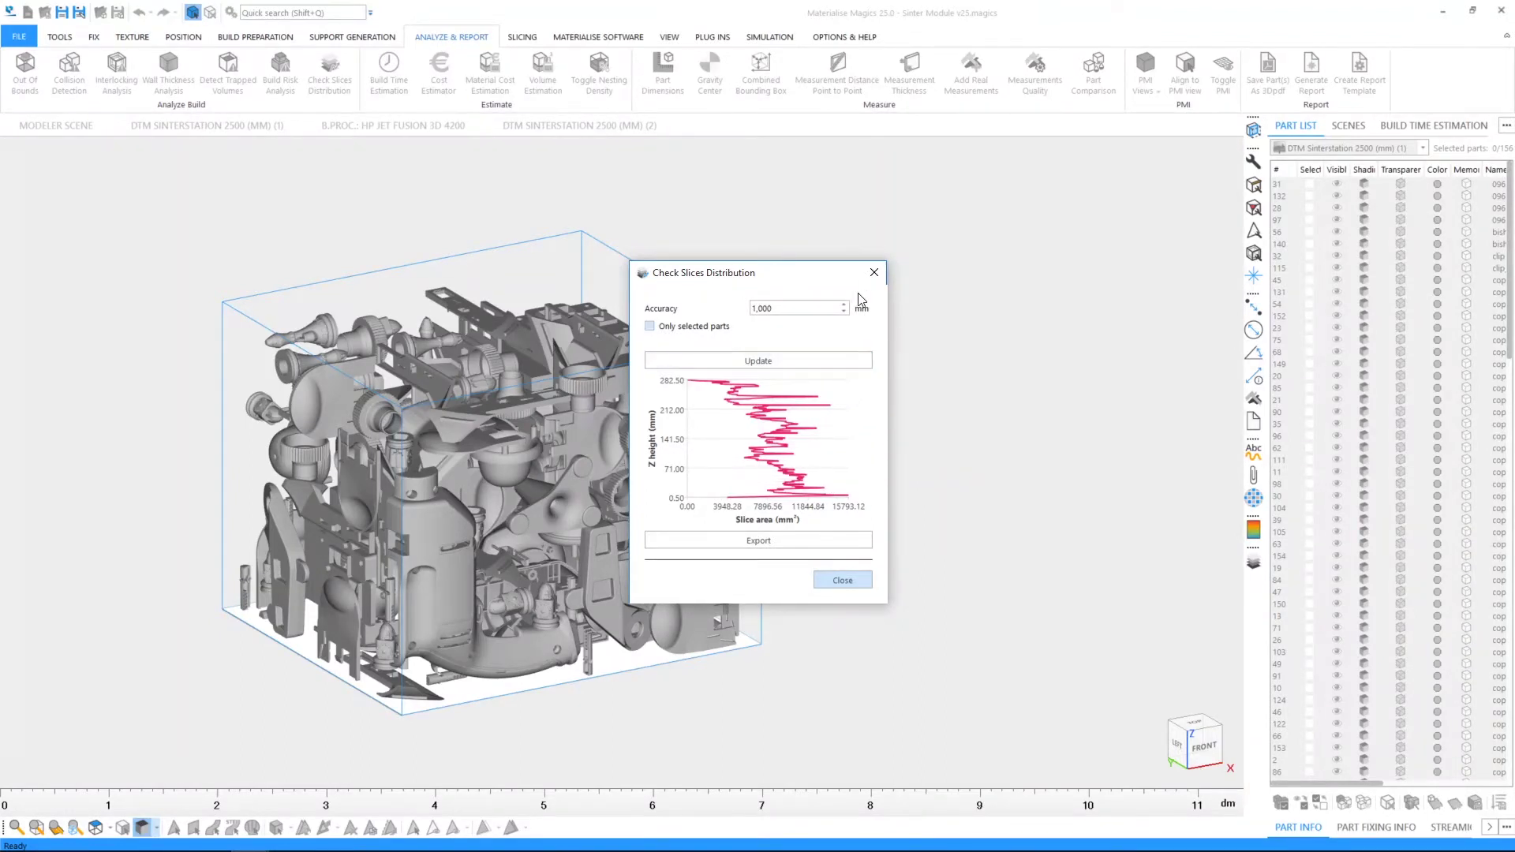
click(873, 273)
- Renest with Optimize platform set to Height and slice volume and keep the 5.97% density result
click(255, 37)
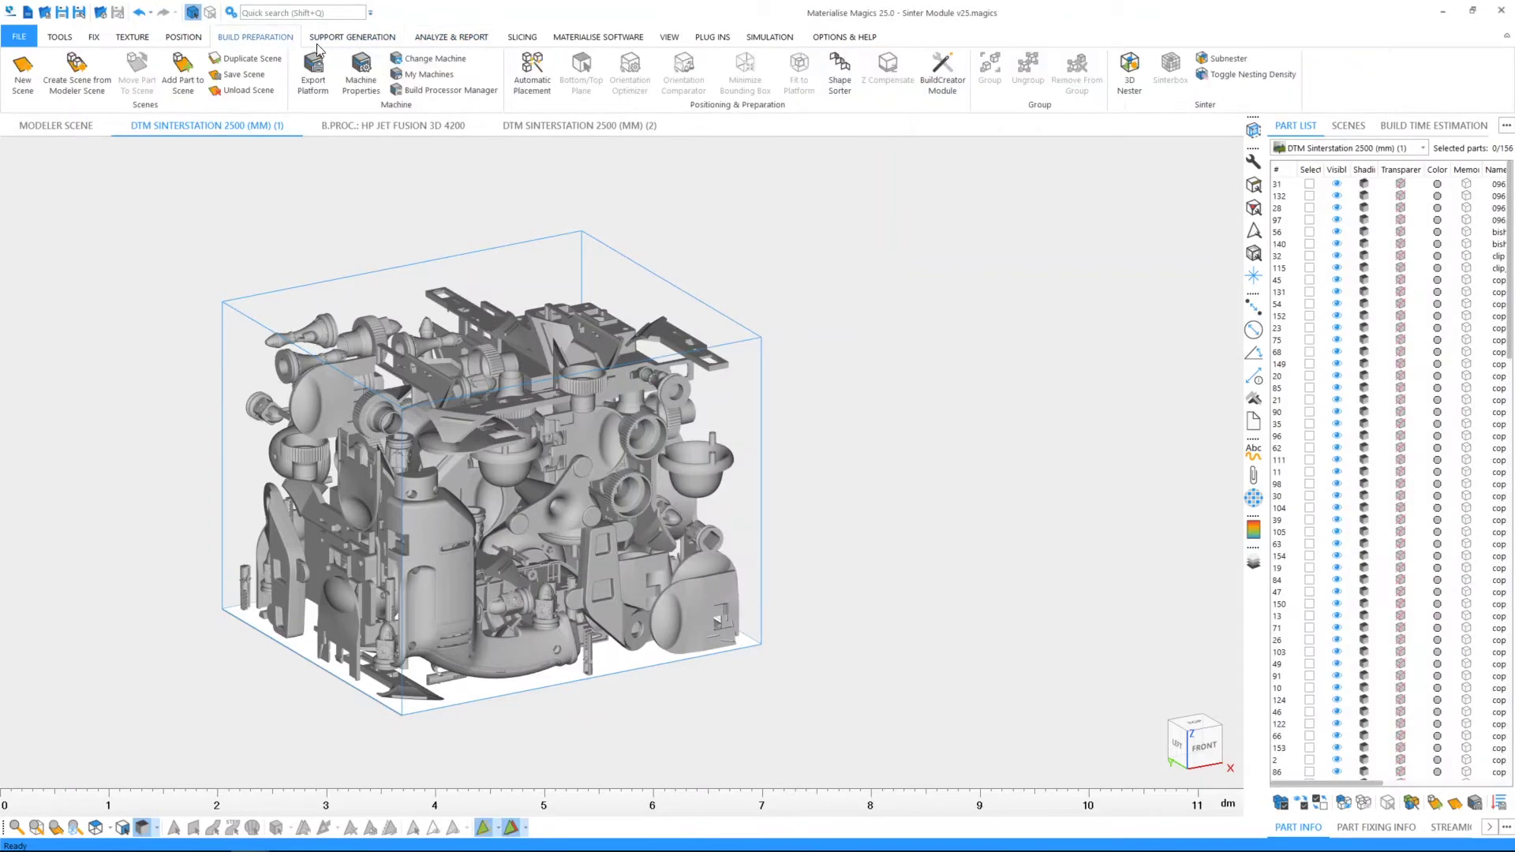
click(1129, 75)
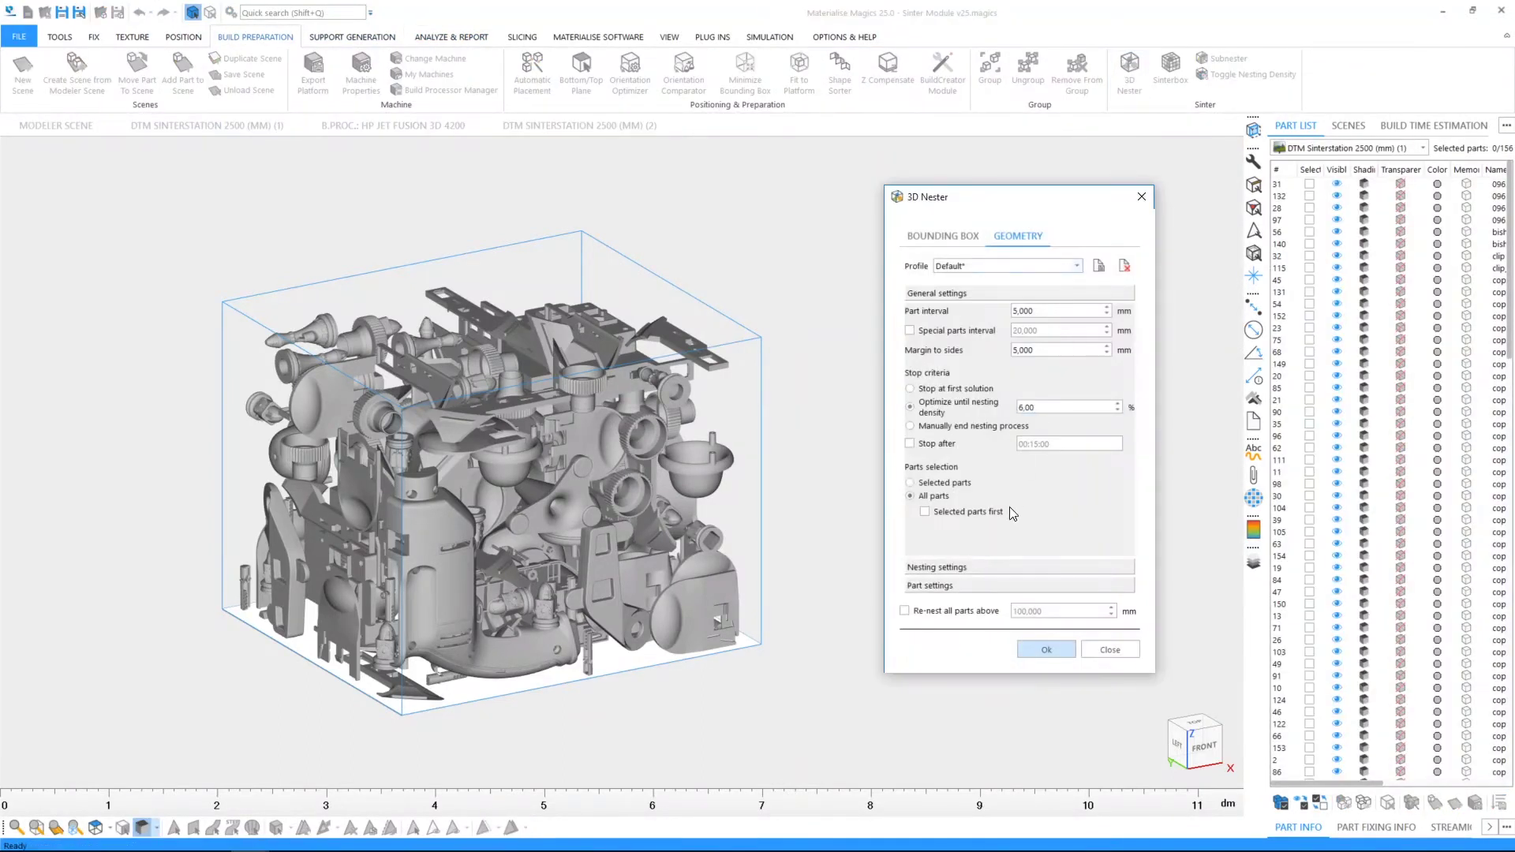
click(960, 570)
click(1039, 380)
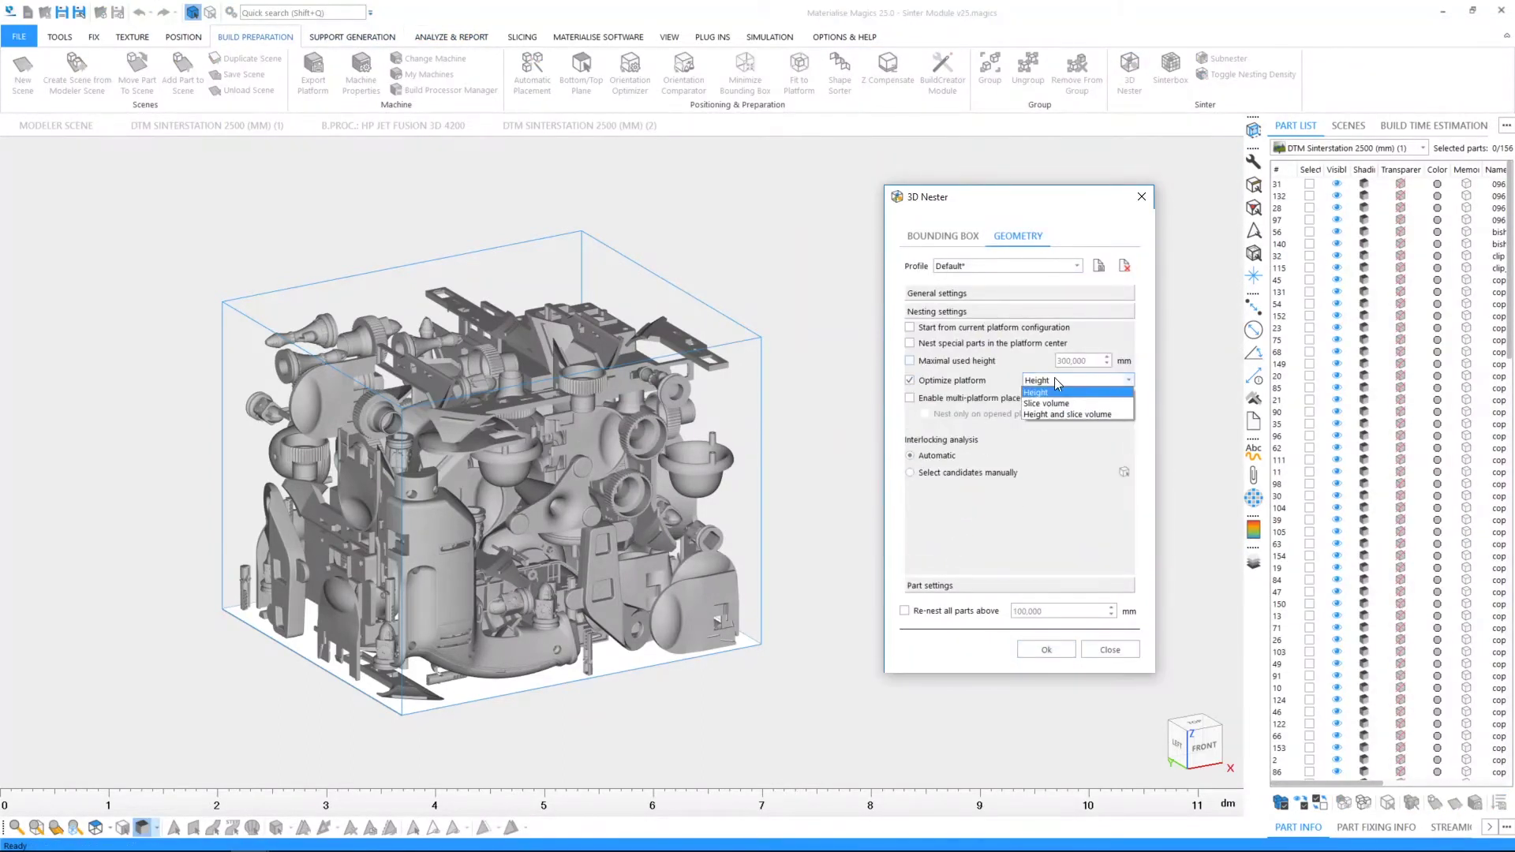
click(1059, 415)
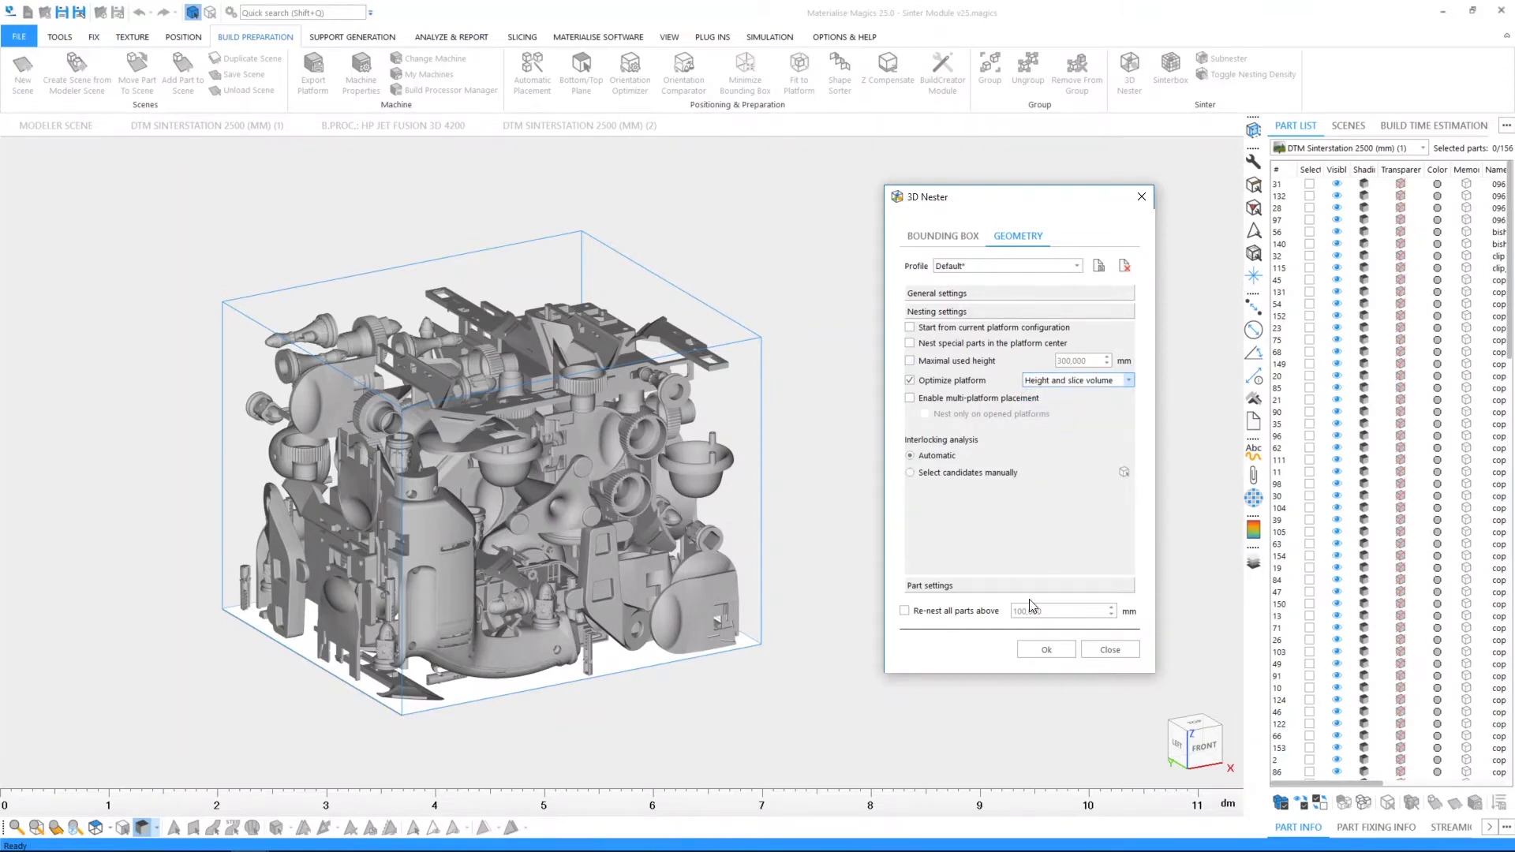
click(1044, 650)
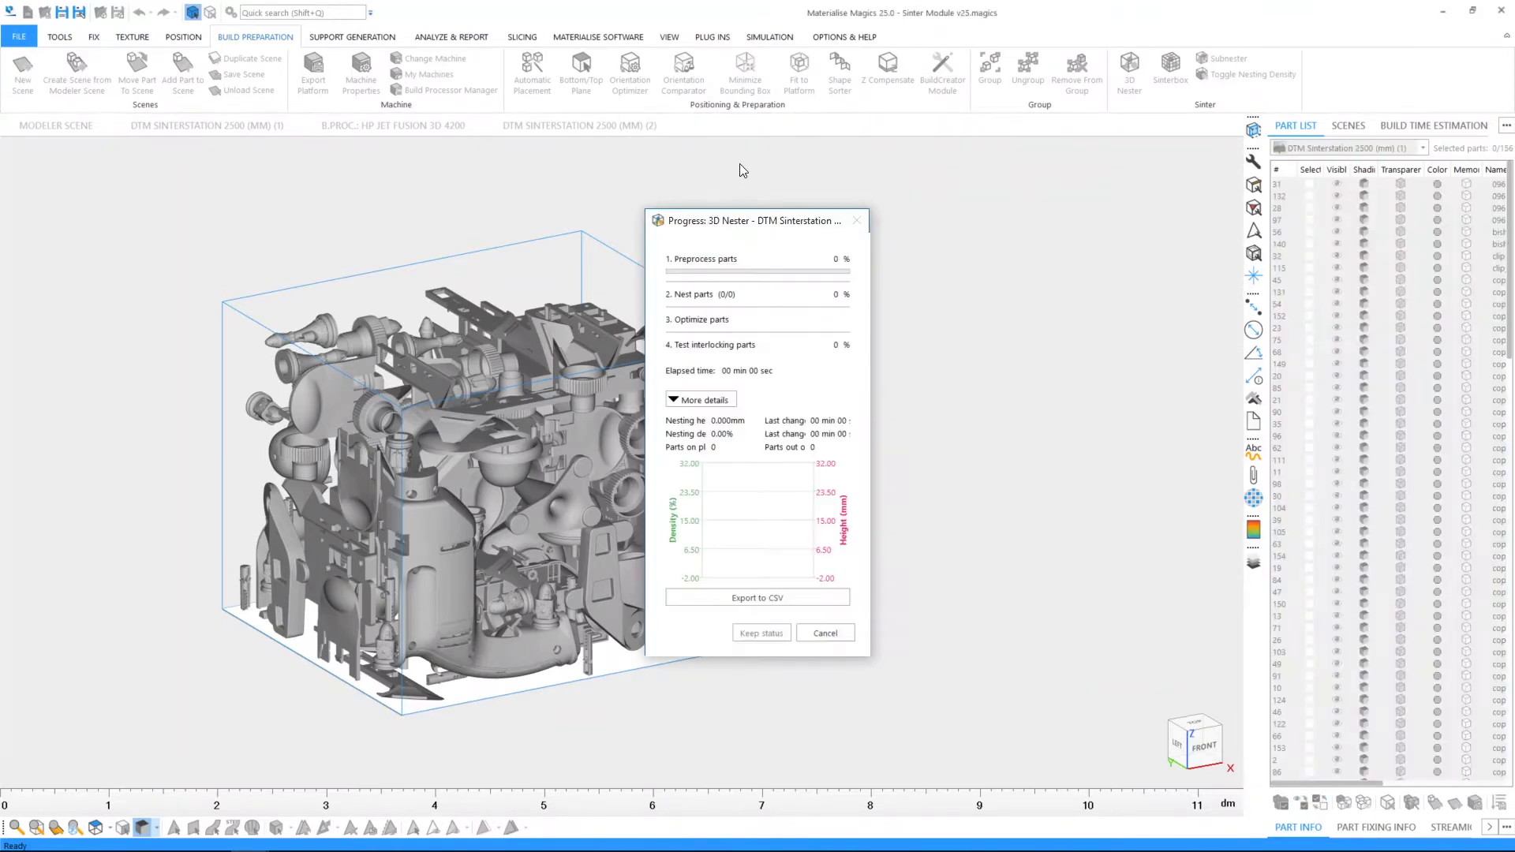
drag(740, 216, 877, 218)
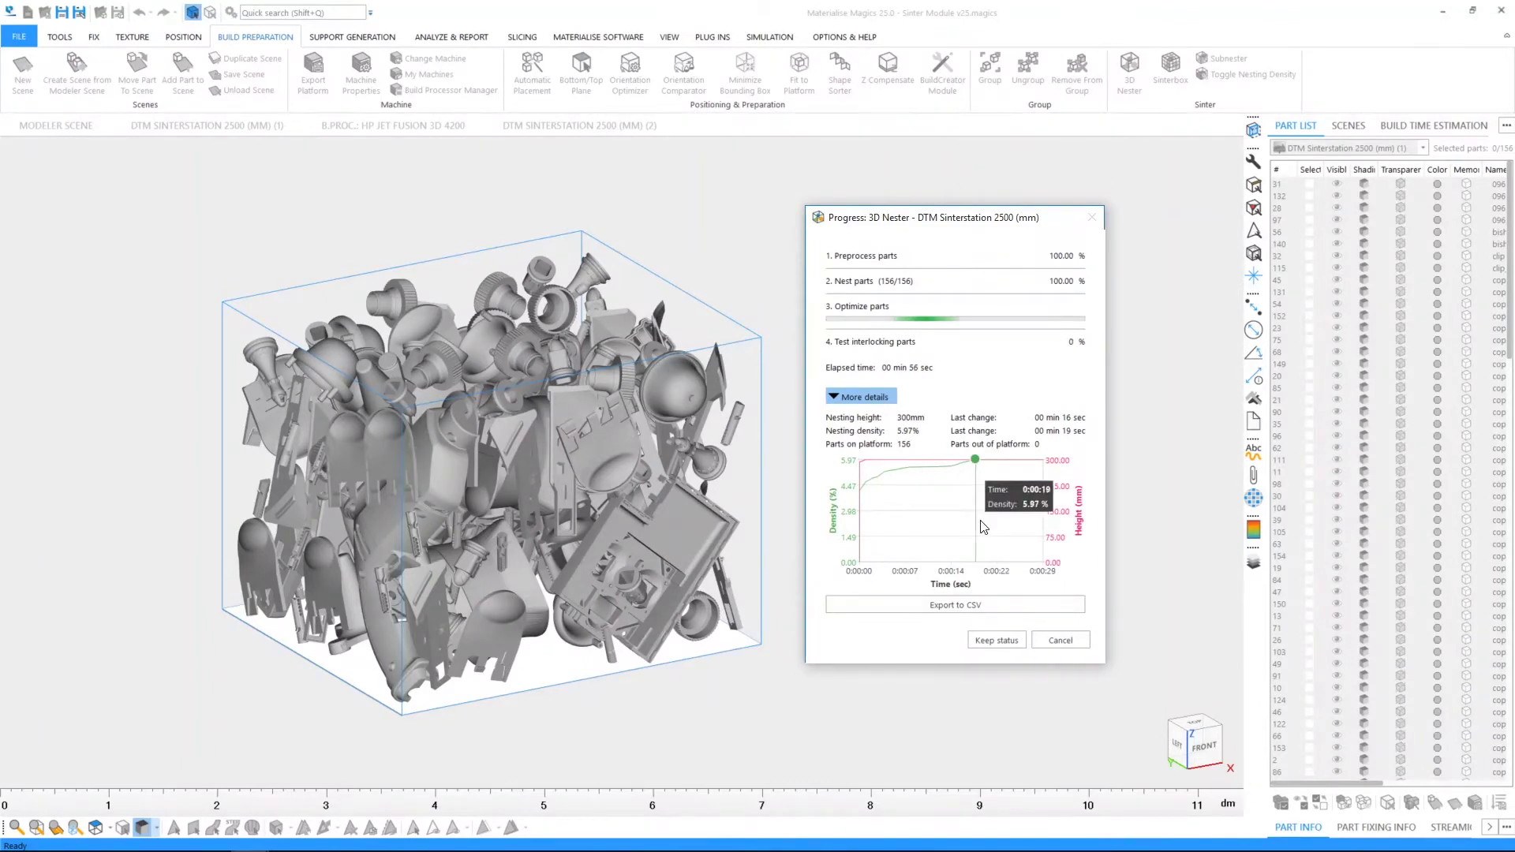
click(1004, 643)
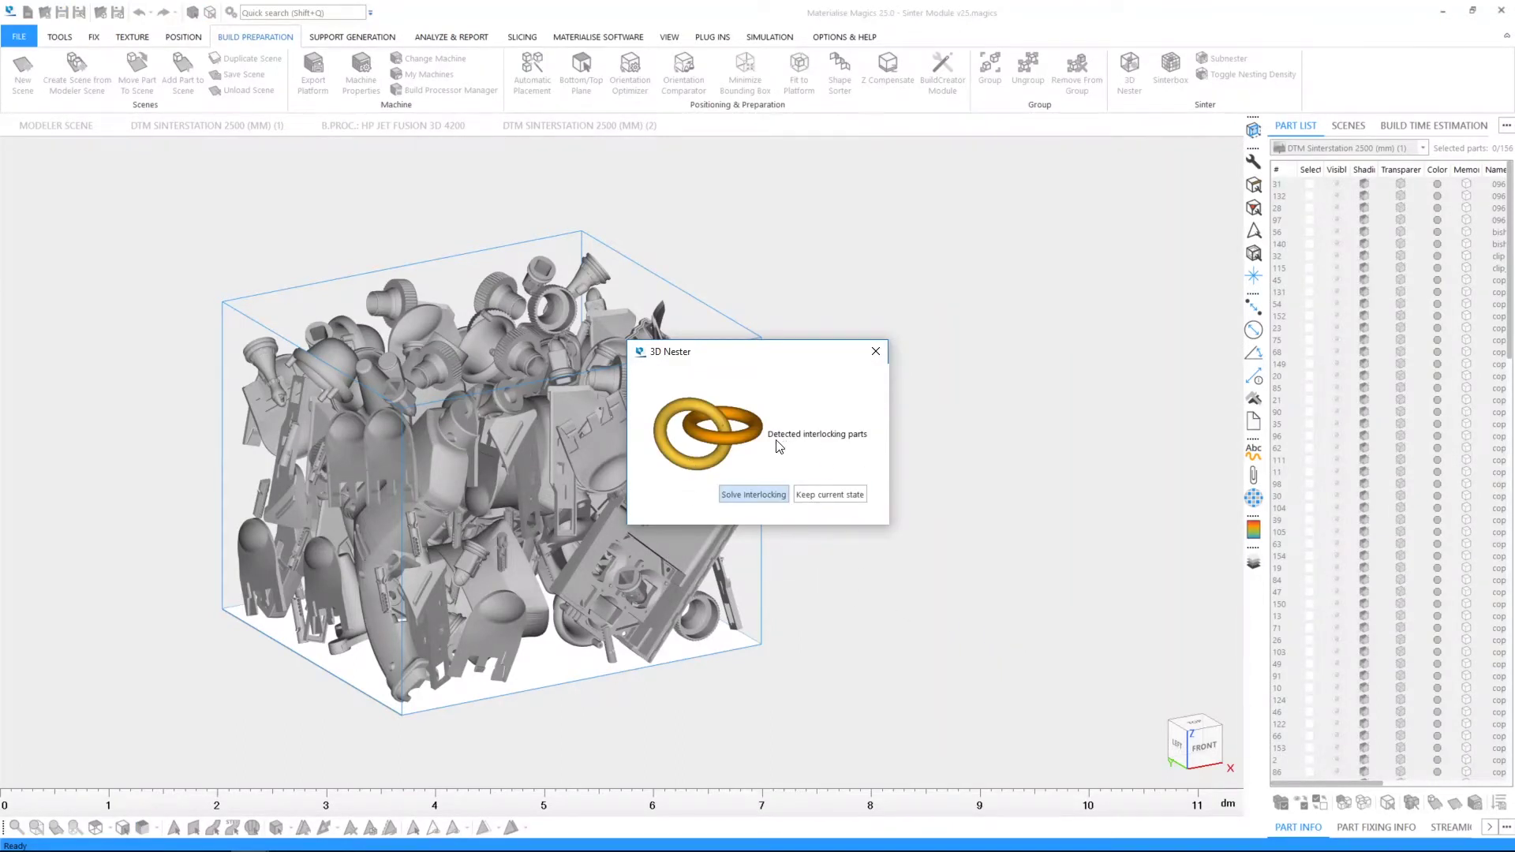
- Solve the interlocking parts, keep the 299.999 mm, 5.97% result, and close the progress
click(732, 494)
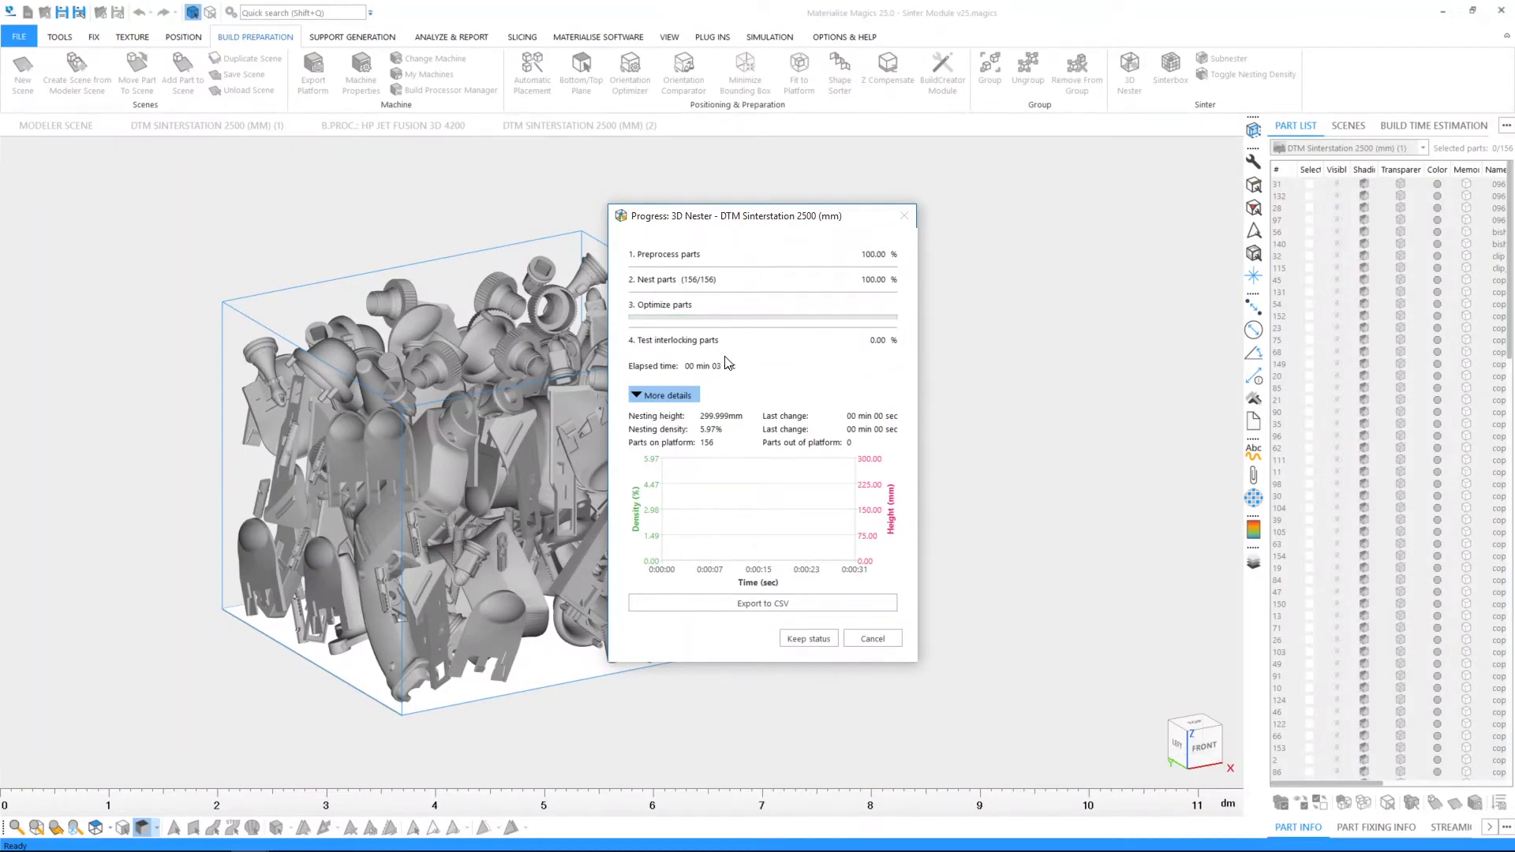
click(809, 638)
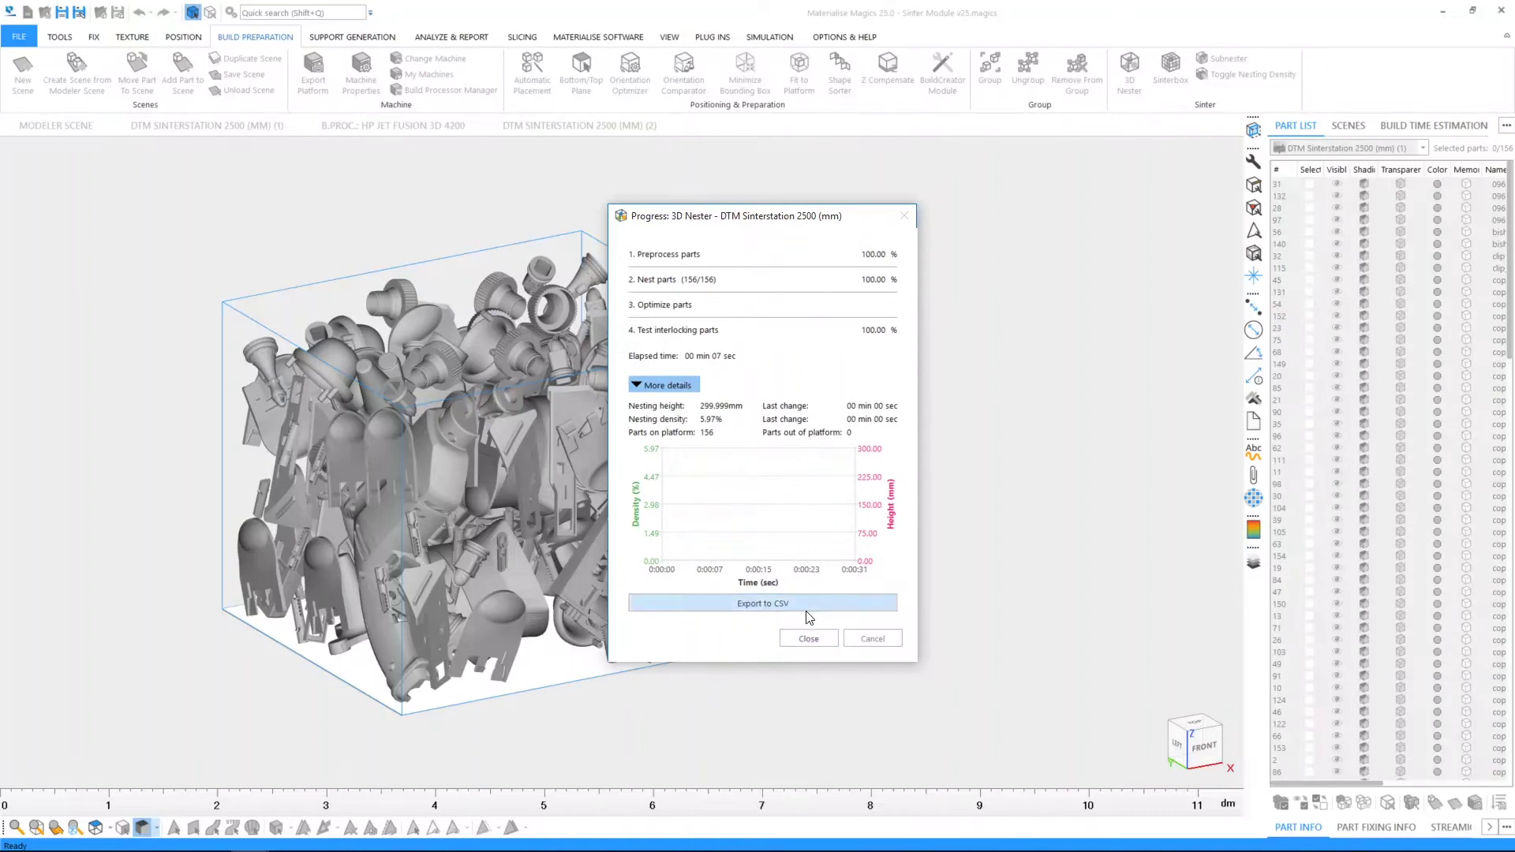
click(809, 638)
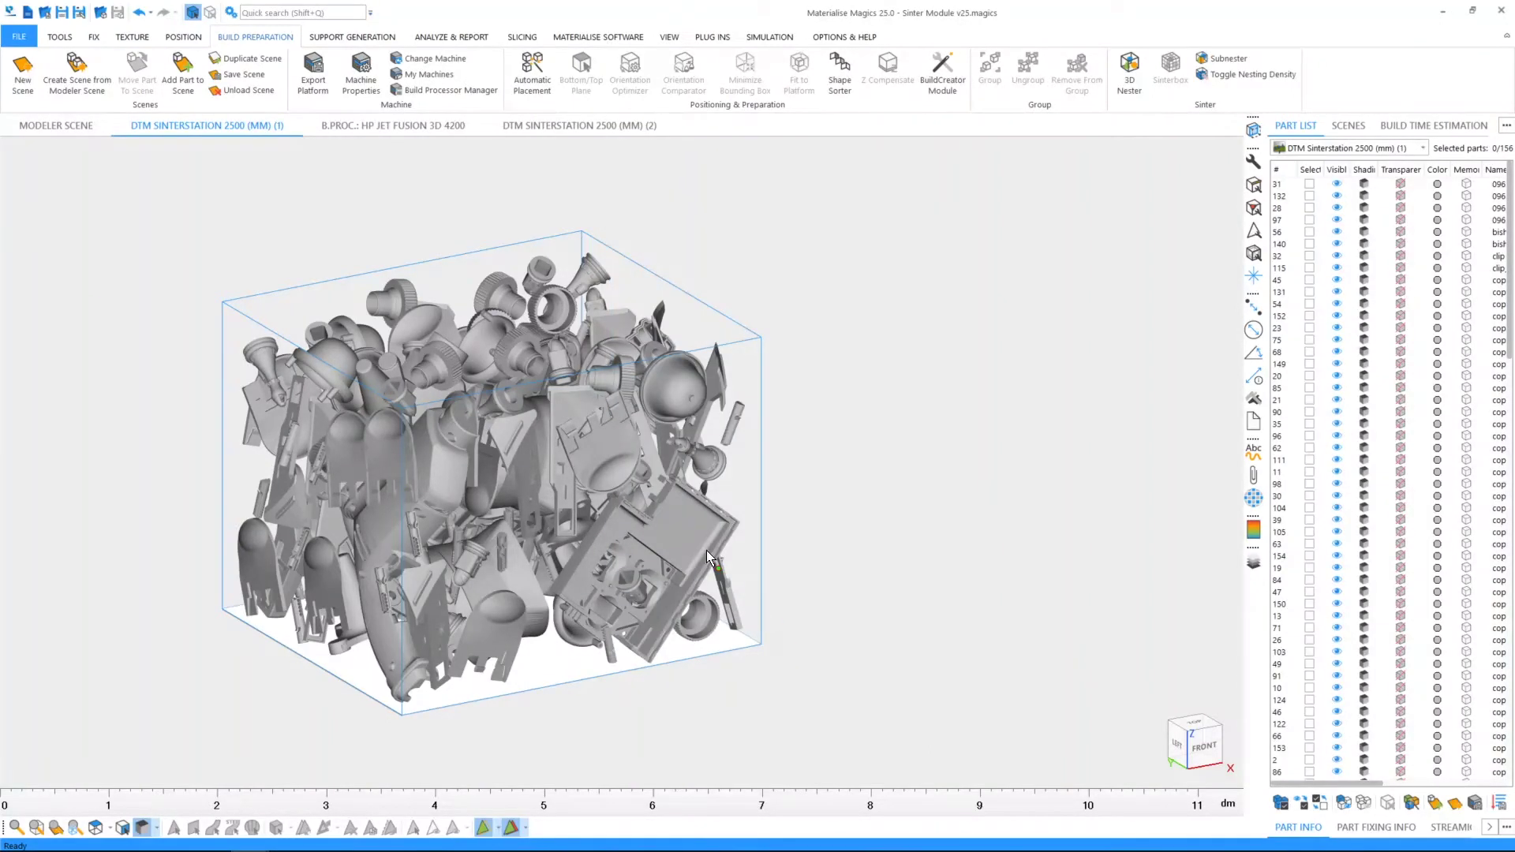
- Check the renested build's slice distribution, reading Z heights up to 300.50 mm, then close it
click(444, 36)
click(335, 79)
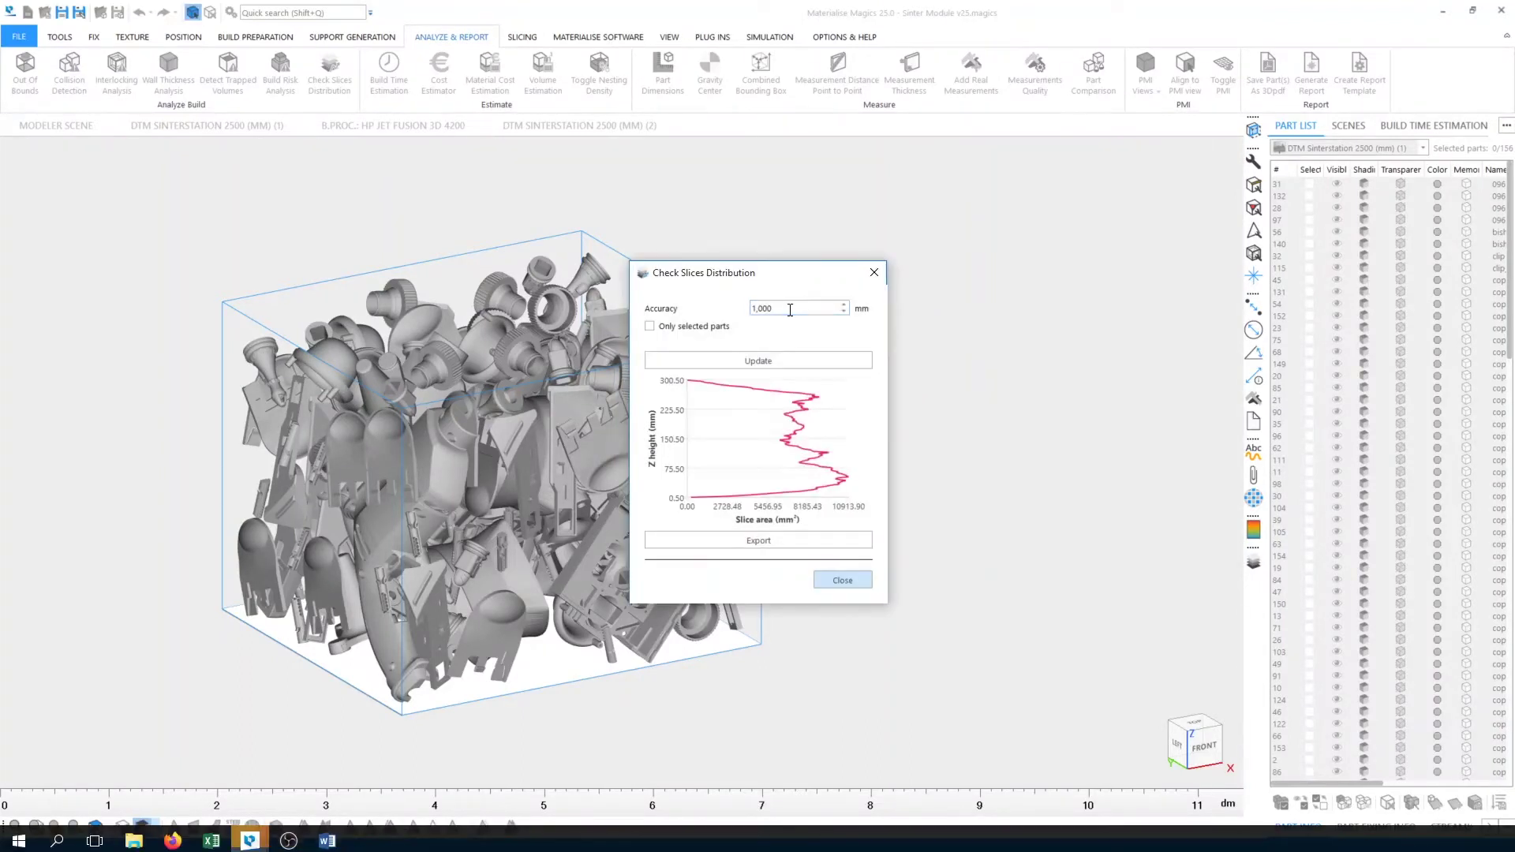
mouse_move(817, 404)
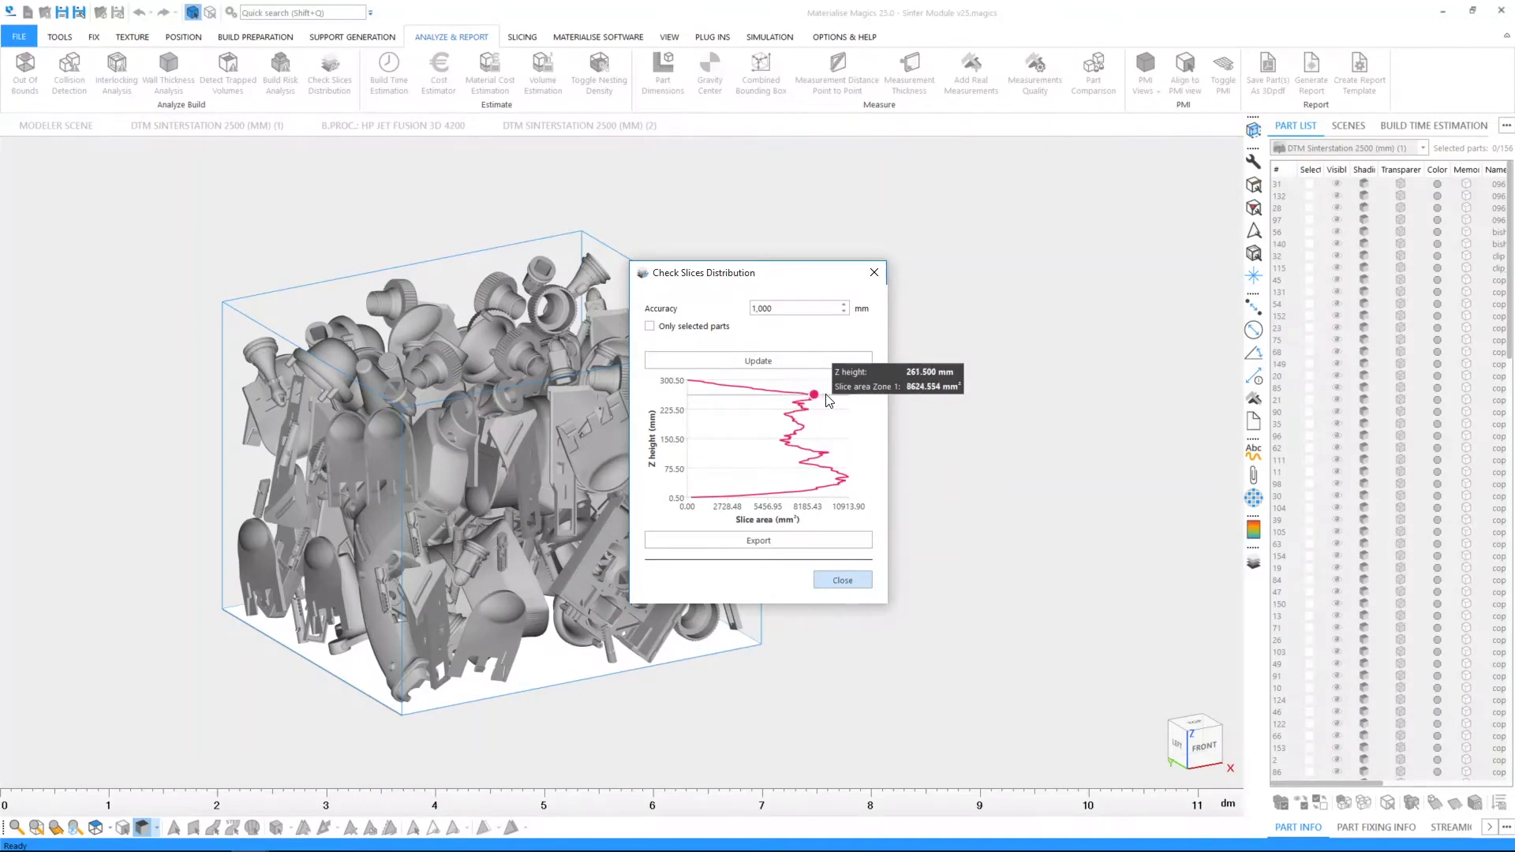
click(842, 580)
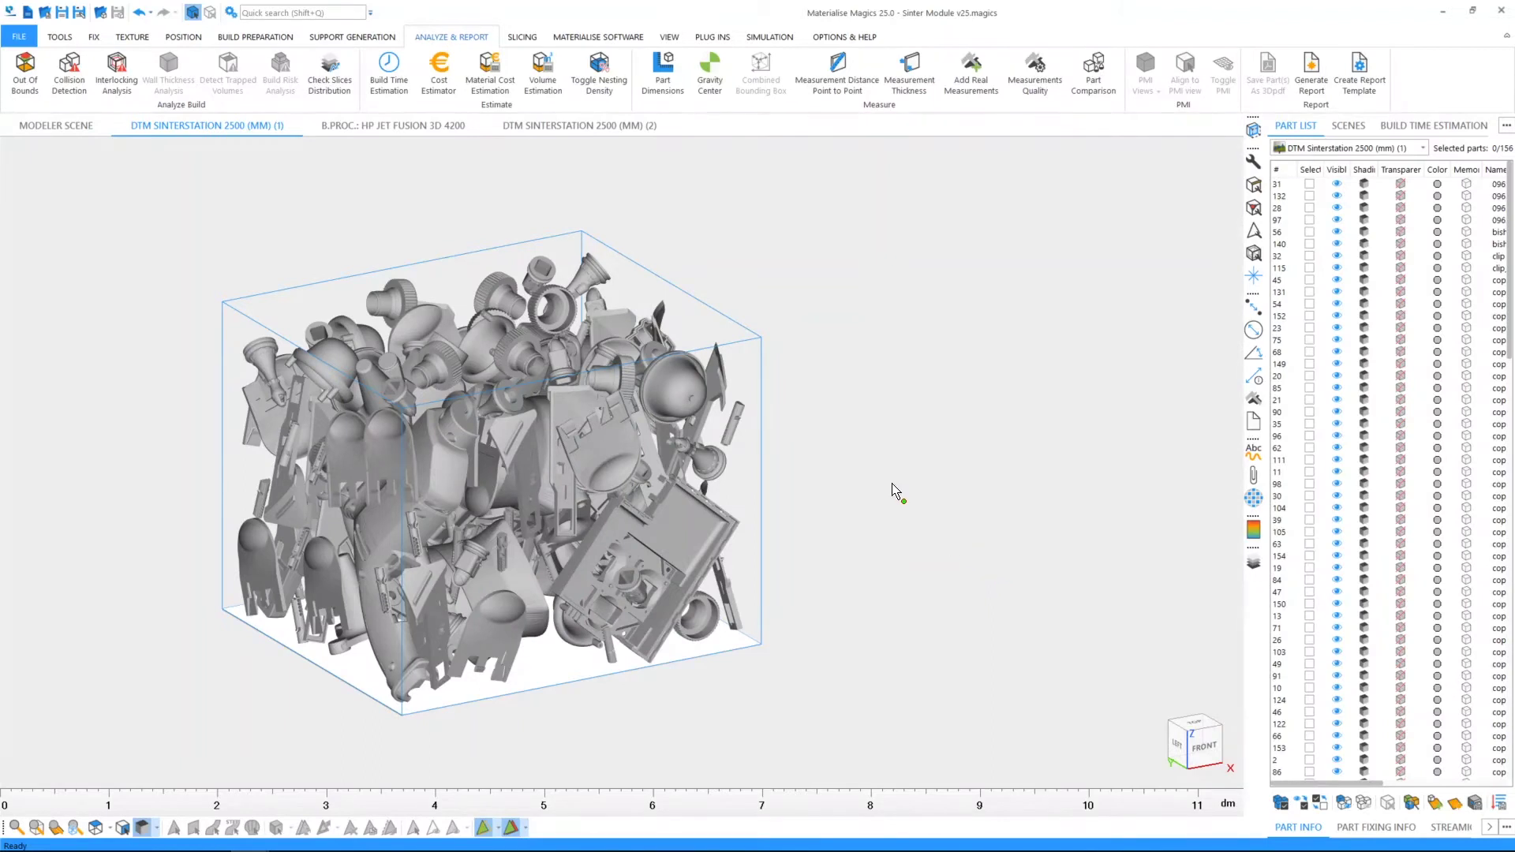
- In the HP Jet Fusion 3D 4200 scene, switch 3D Nester to Bounding Box nesting and show its settings
click(352, 129)
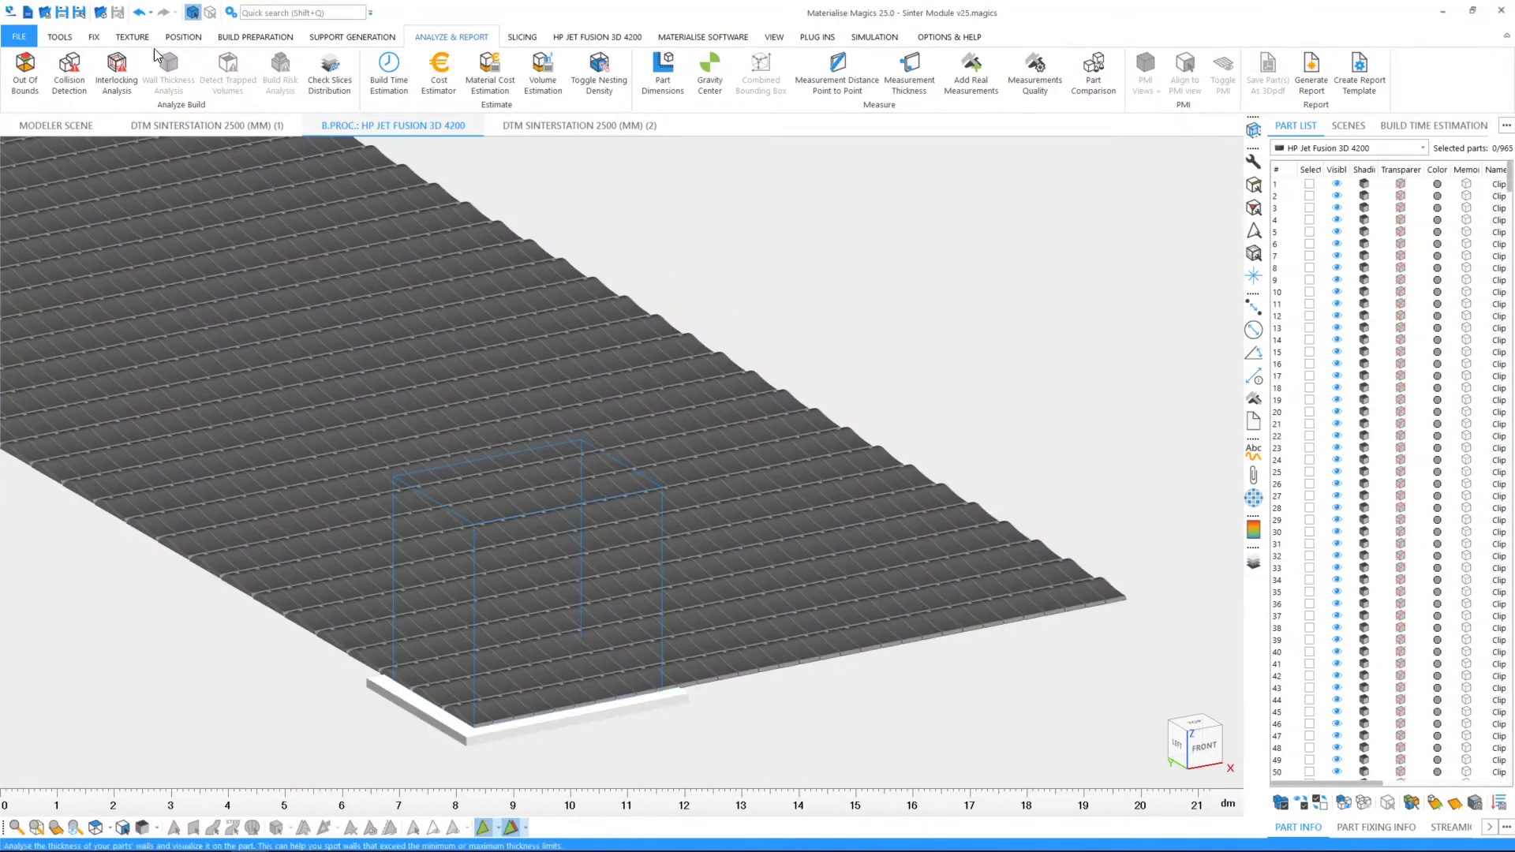
click(255, 38)
click(1129, 69)
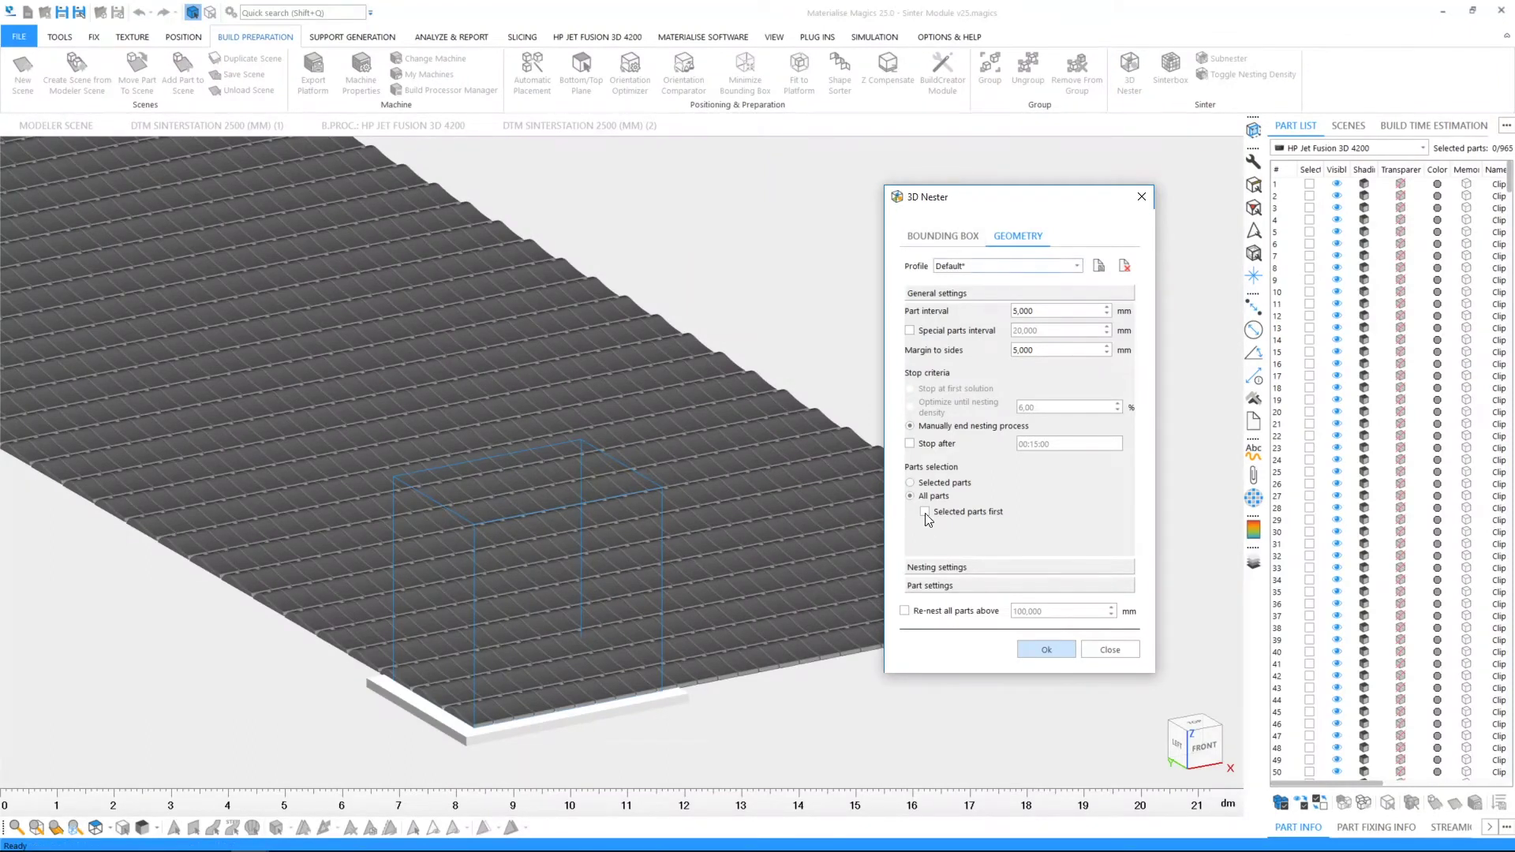
click(926, 568)
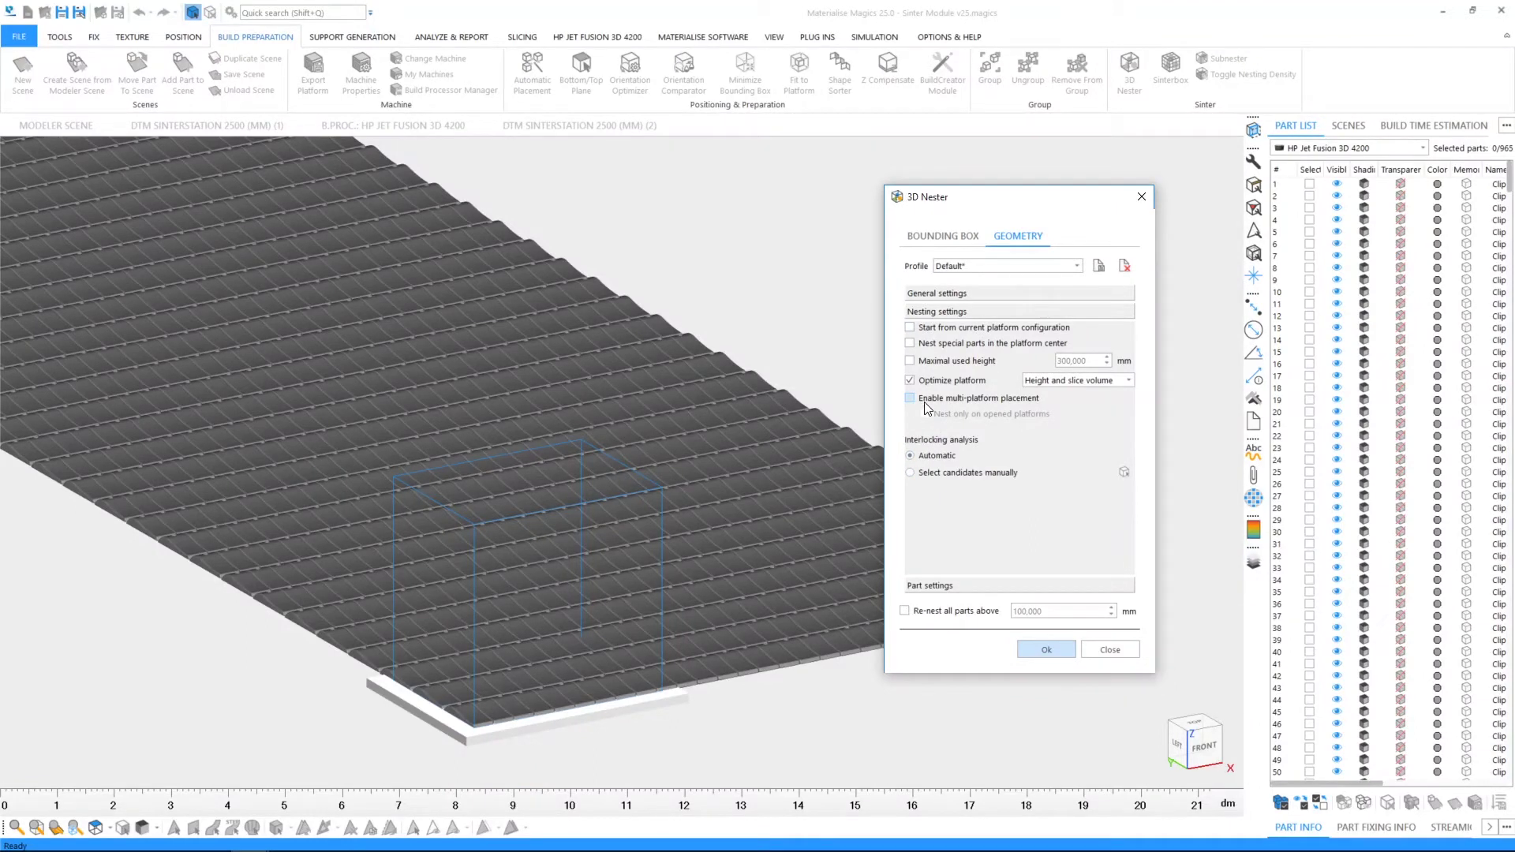
click(928, 238)
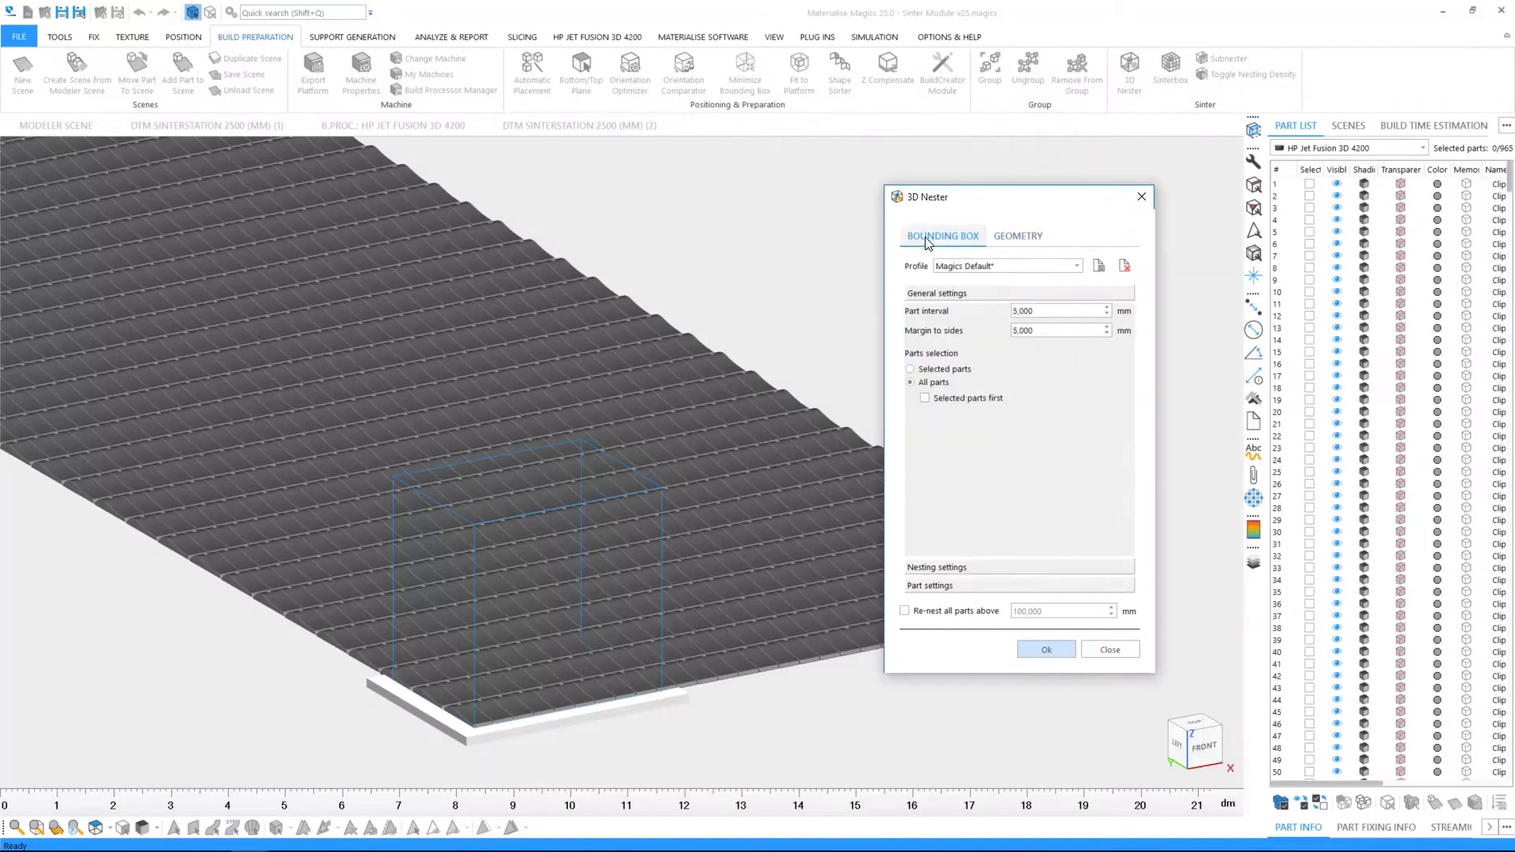
click(927, 568)
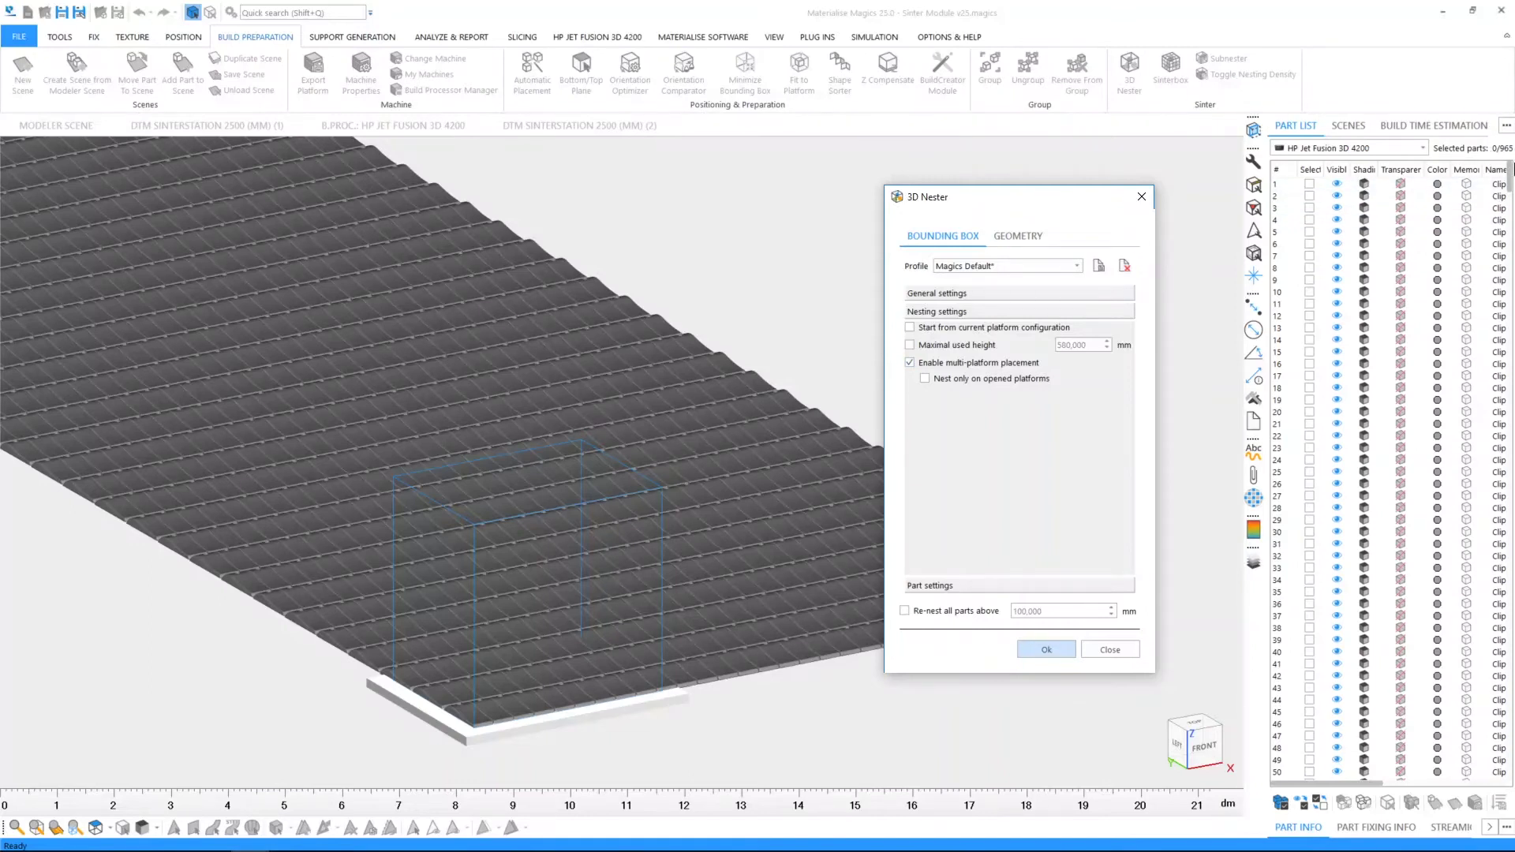
- Bounding-box nest the 965 clips and view the three resulting HP Jet Fusion 3D 4200 scenes
click(1032, 652)
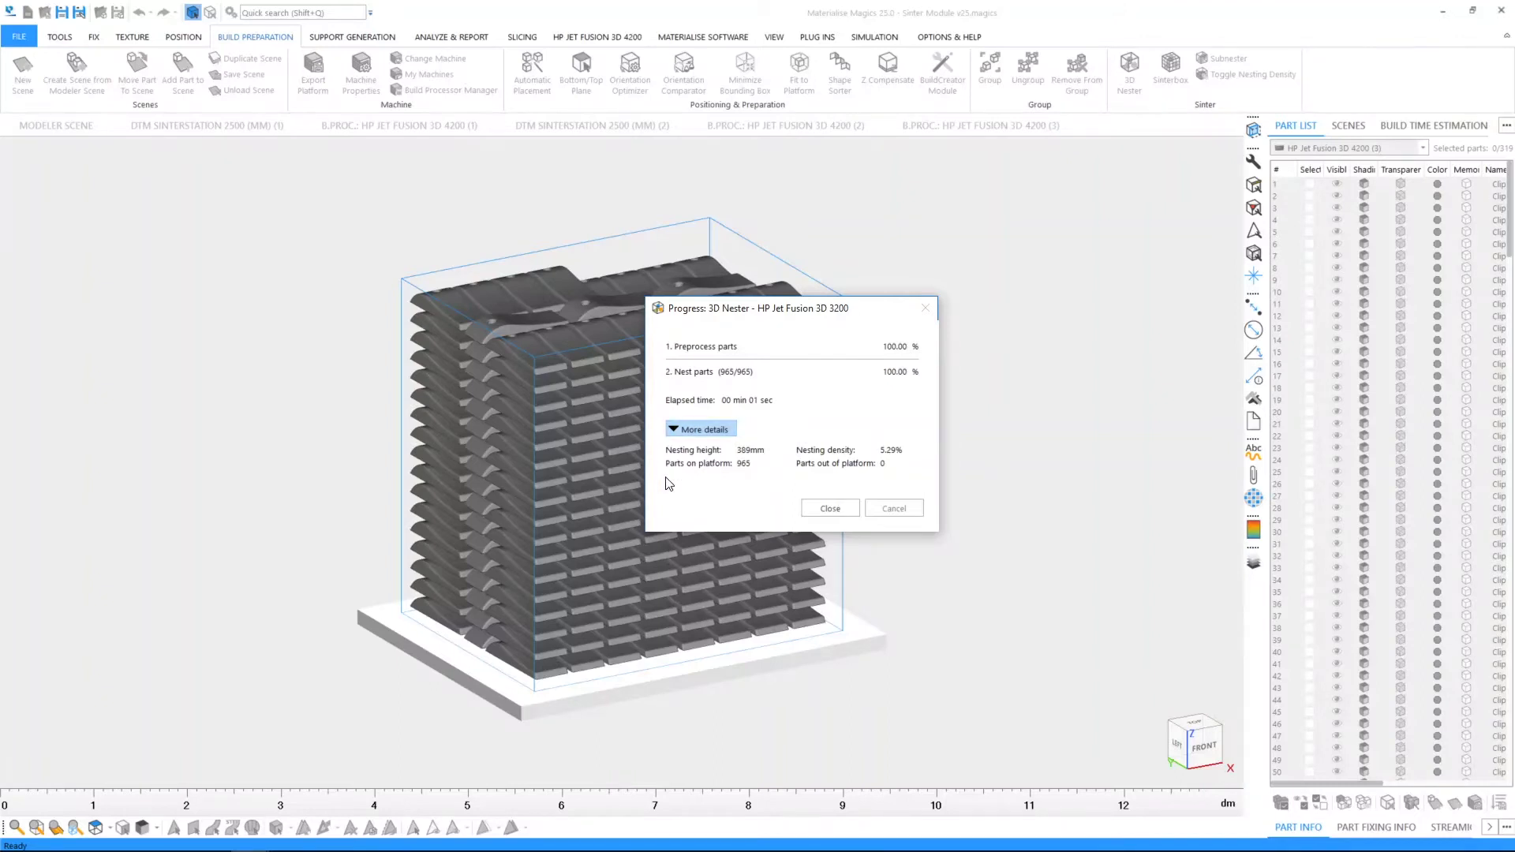
click(825, 508)
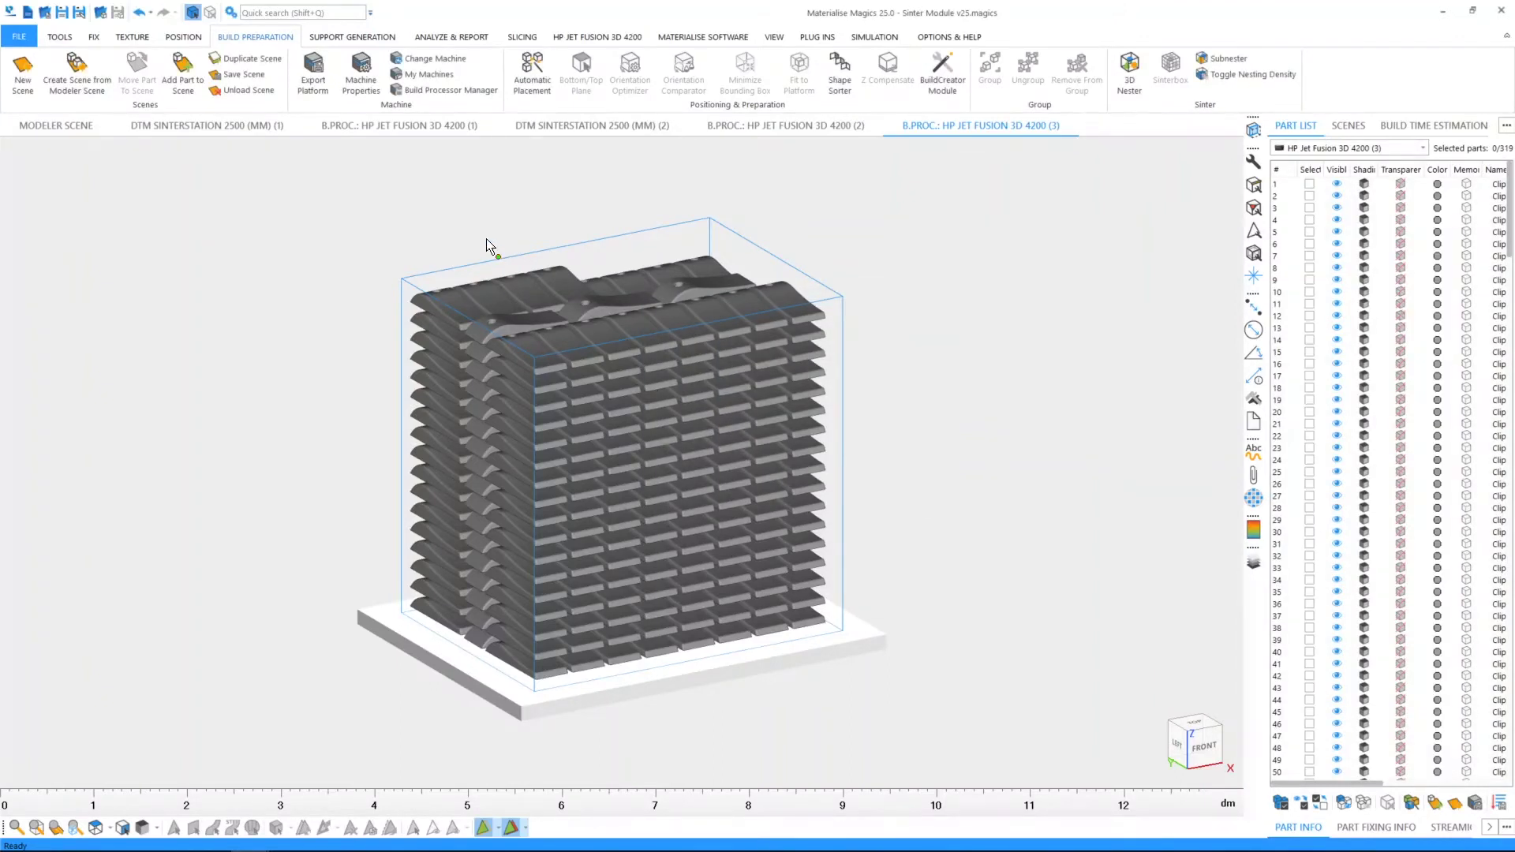
click(409, 131)
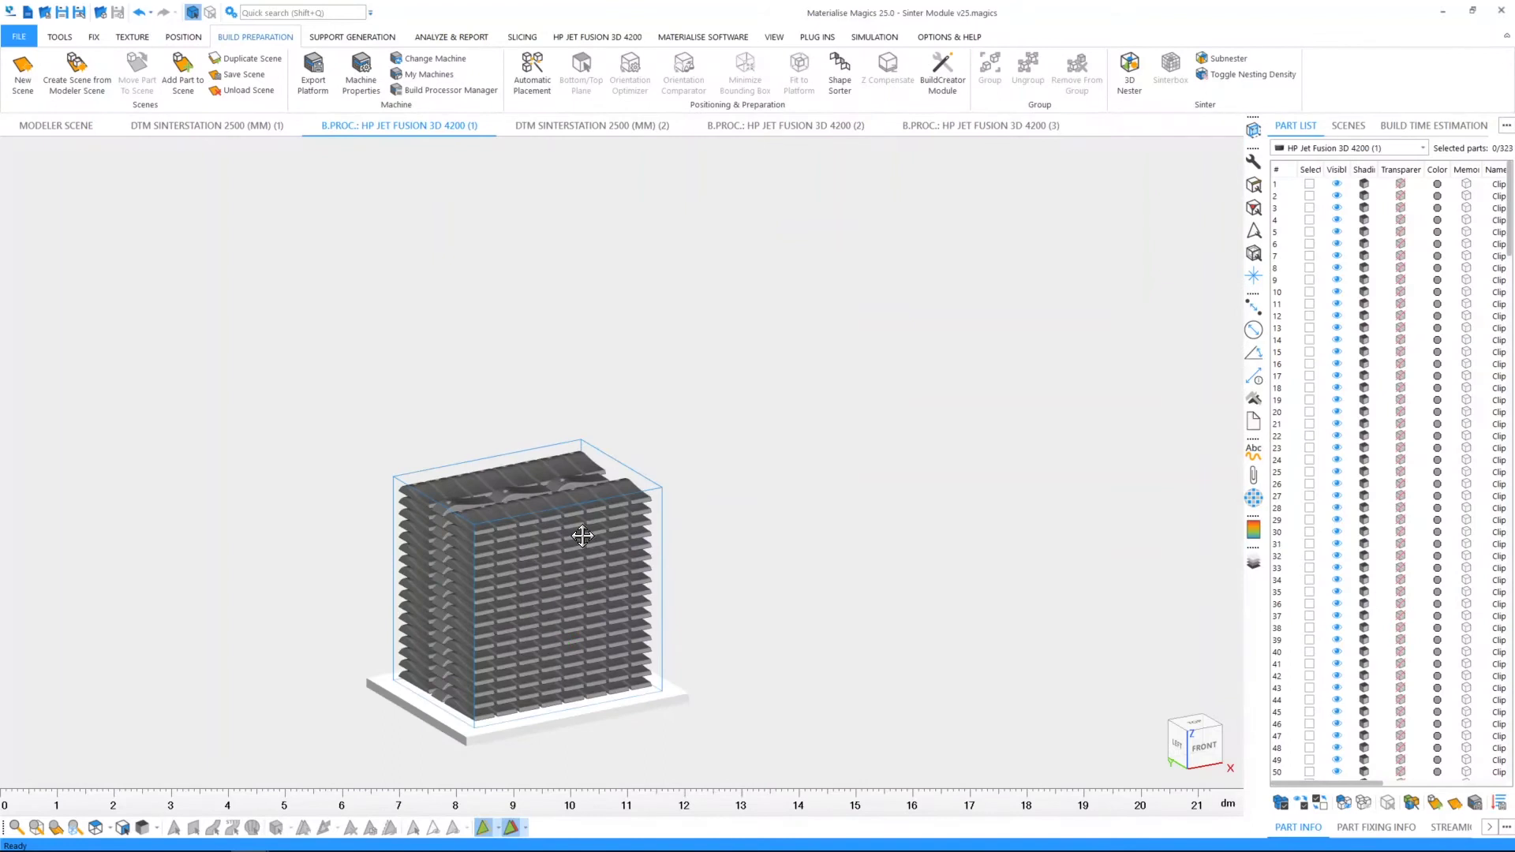
scroll(610, 509, up, 4)
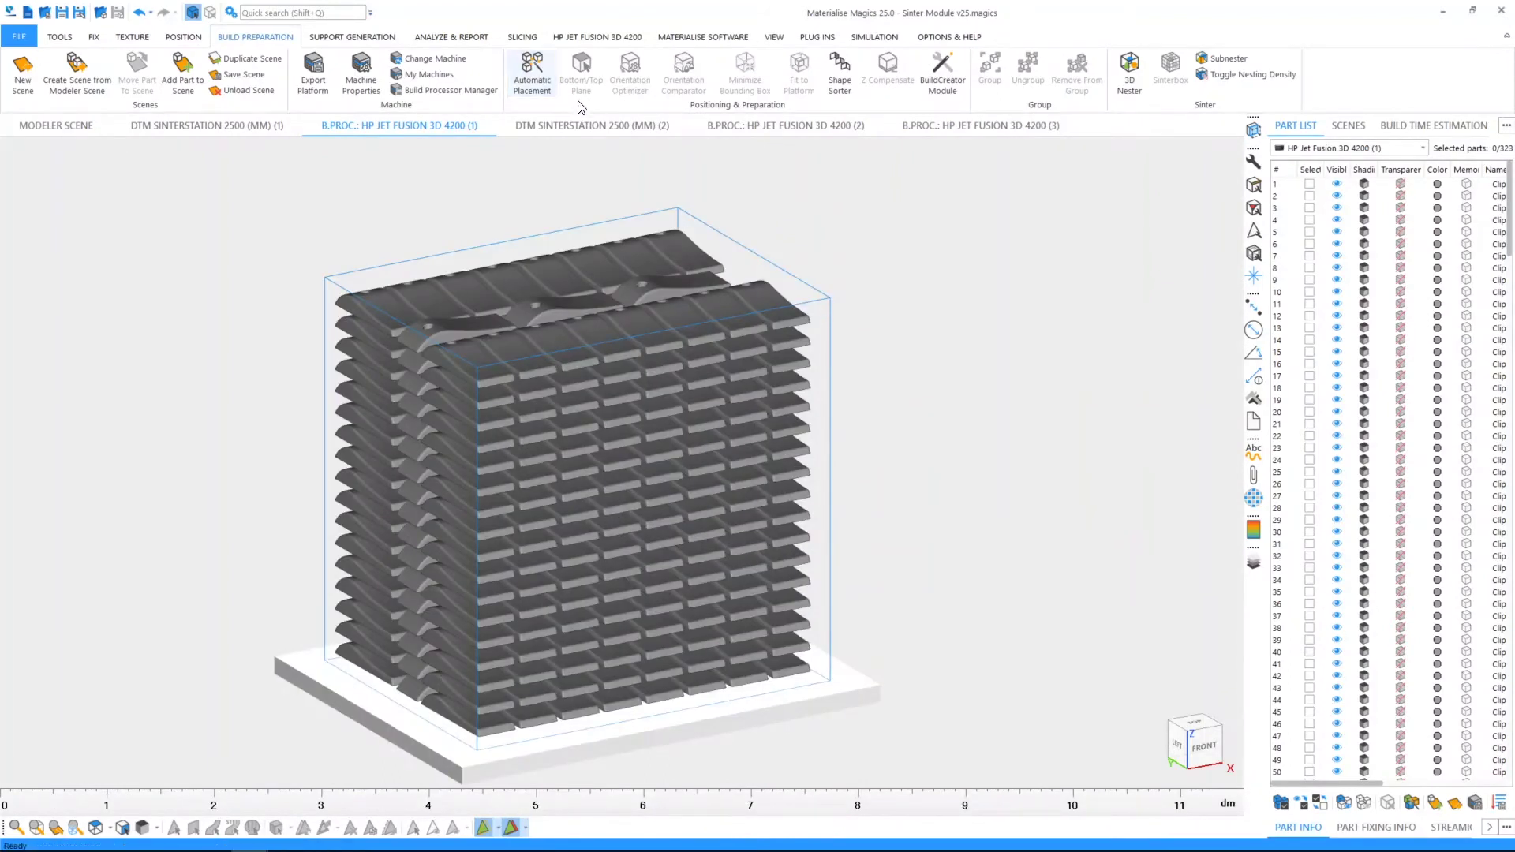
click(576, 119)
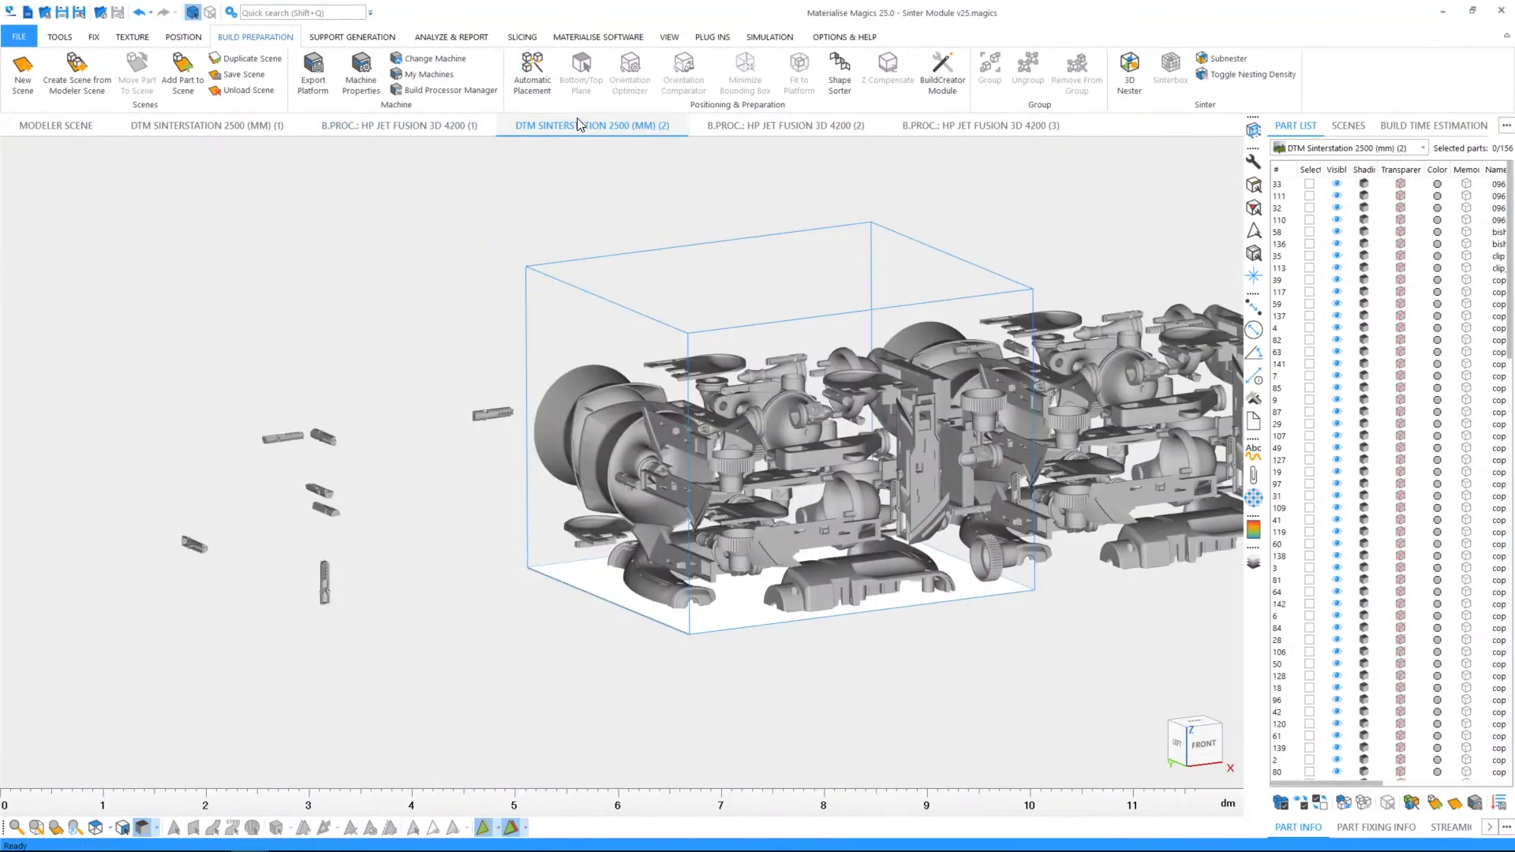
click(817, 129)
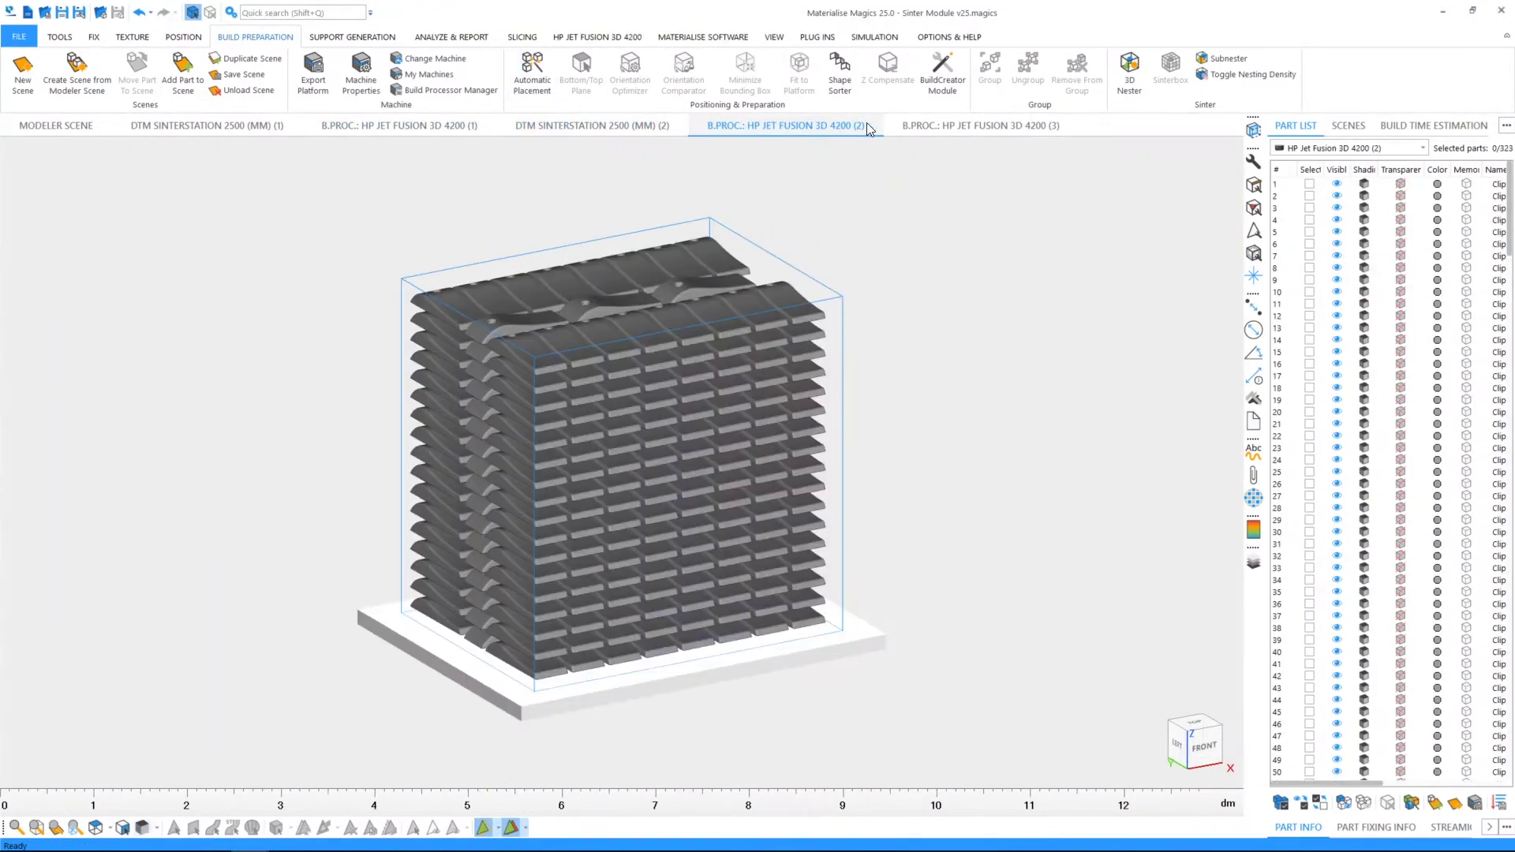
click(945, 130)
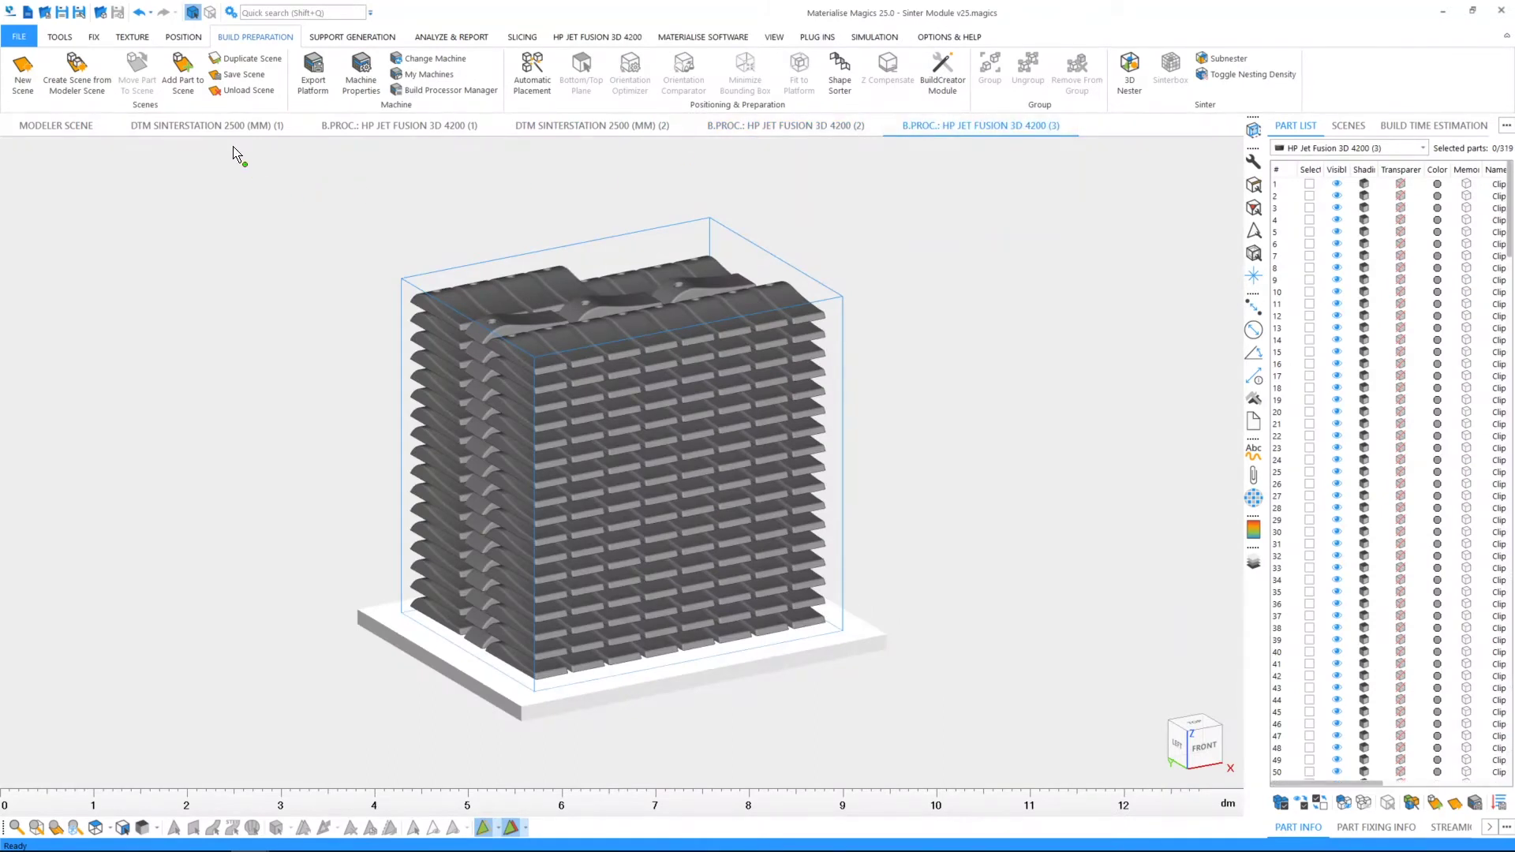
- Review the 3D Nester settings again and close them without changes
click(1129, 71)
click(923, 570)
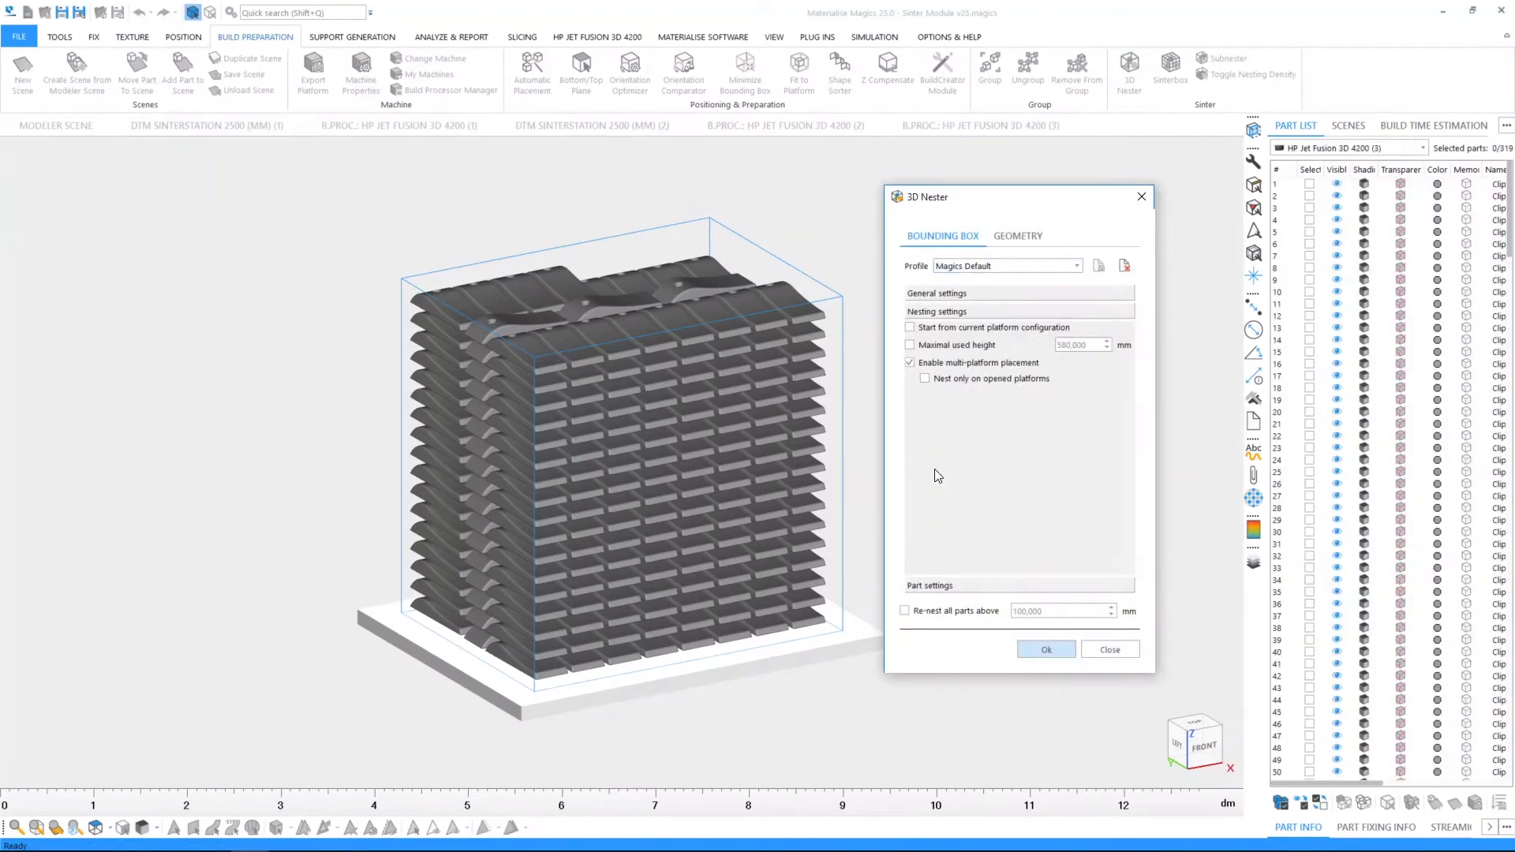
click(1141, 197)
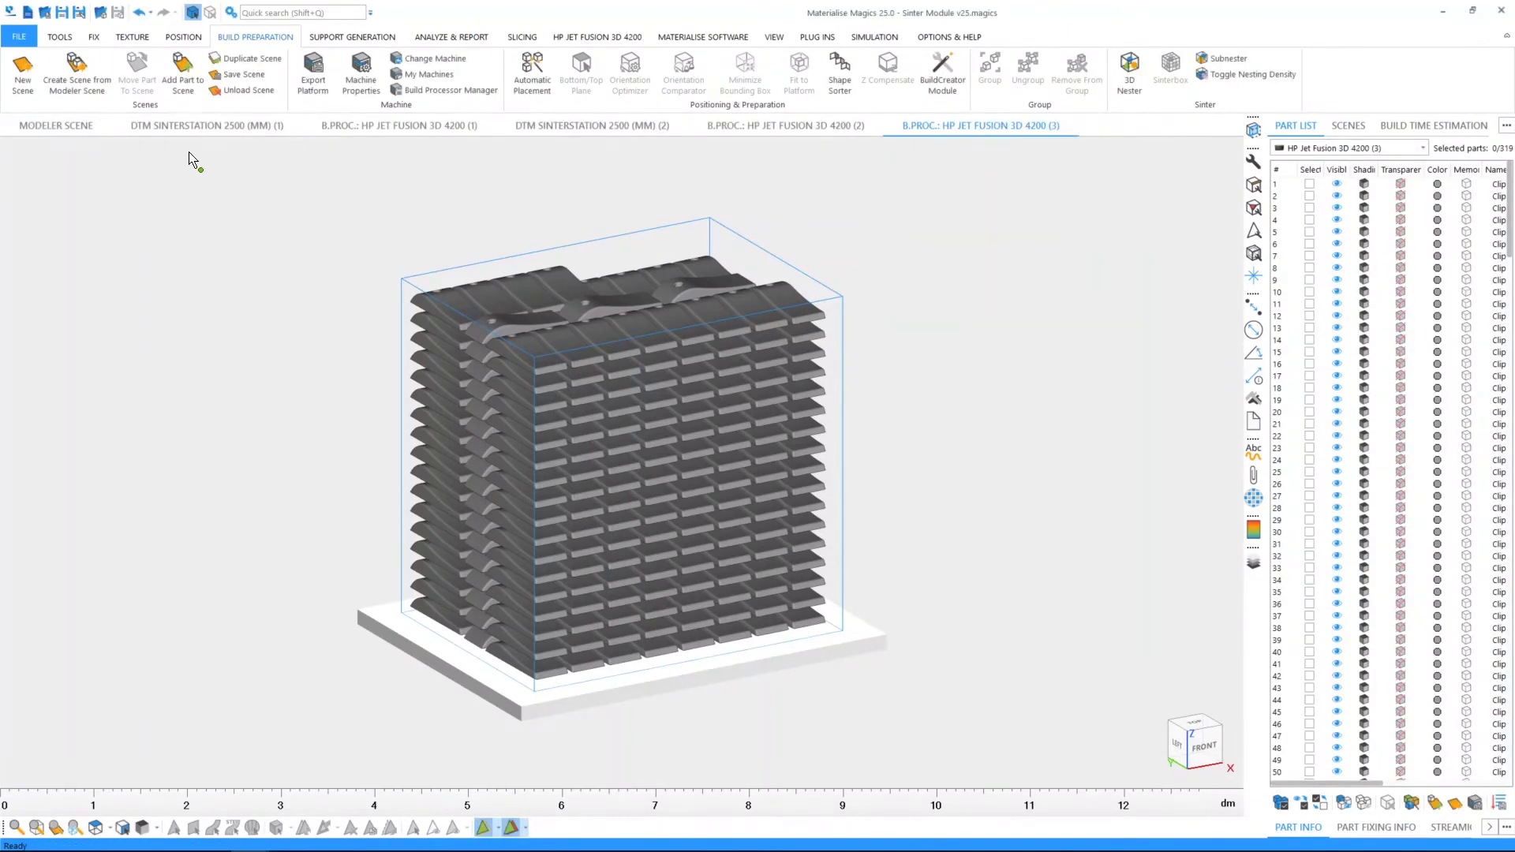
- For the DTM Sinterstation 2500 (1) scene, set geometry nesting's default part freedom to Fix bottom plane at 90°
click(200, 129)
click(1129, 71)
click(1024, 237)
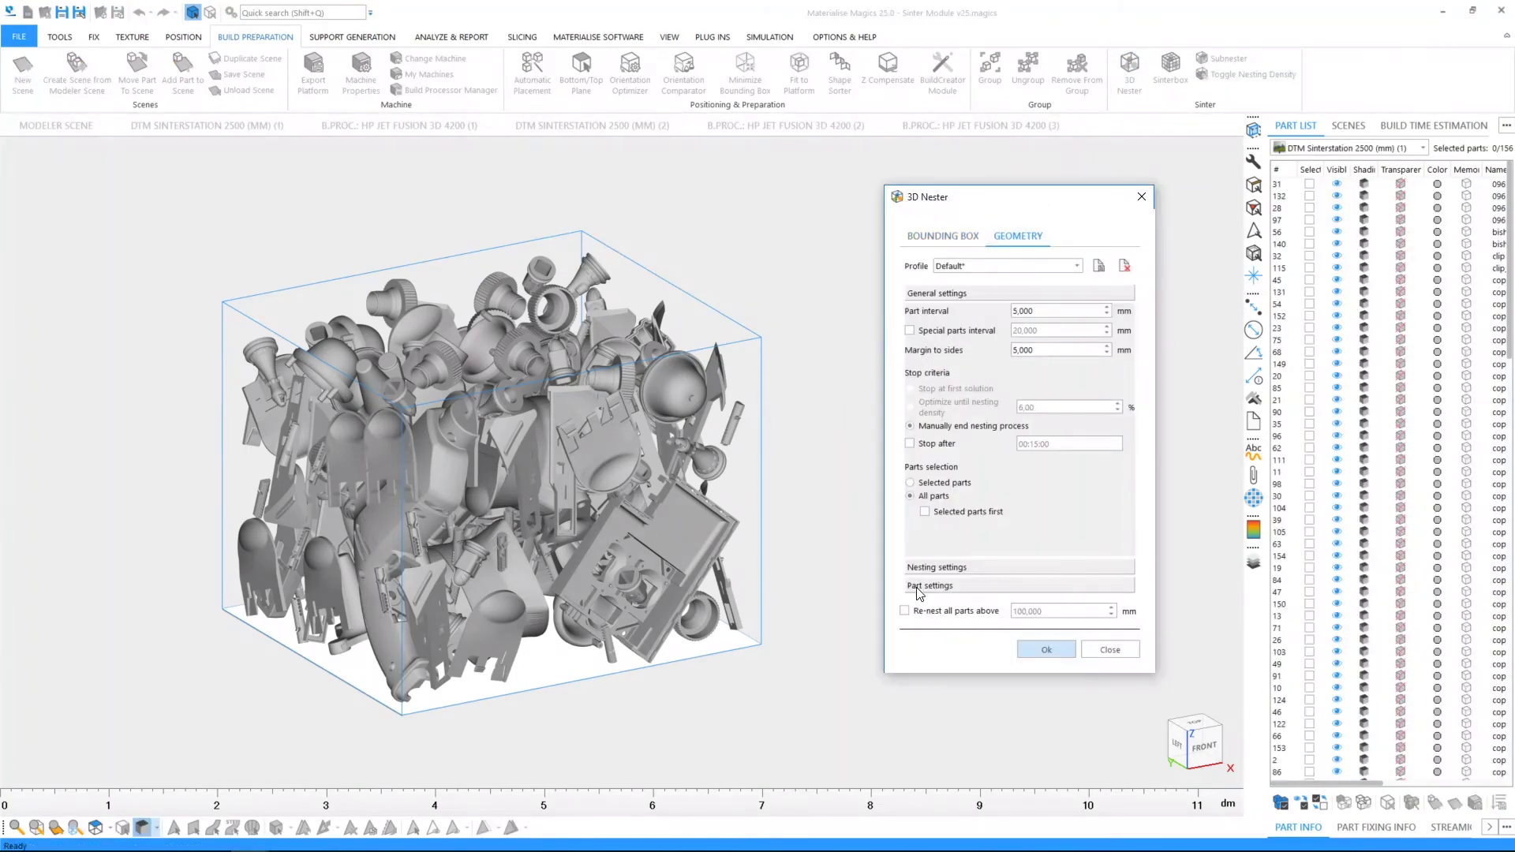
click(1010, 585)
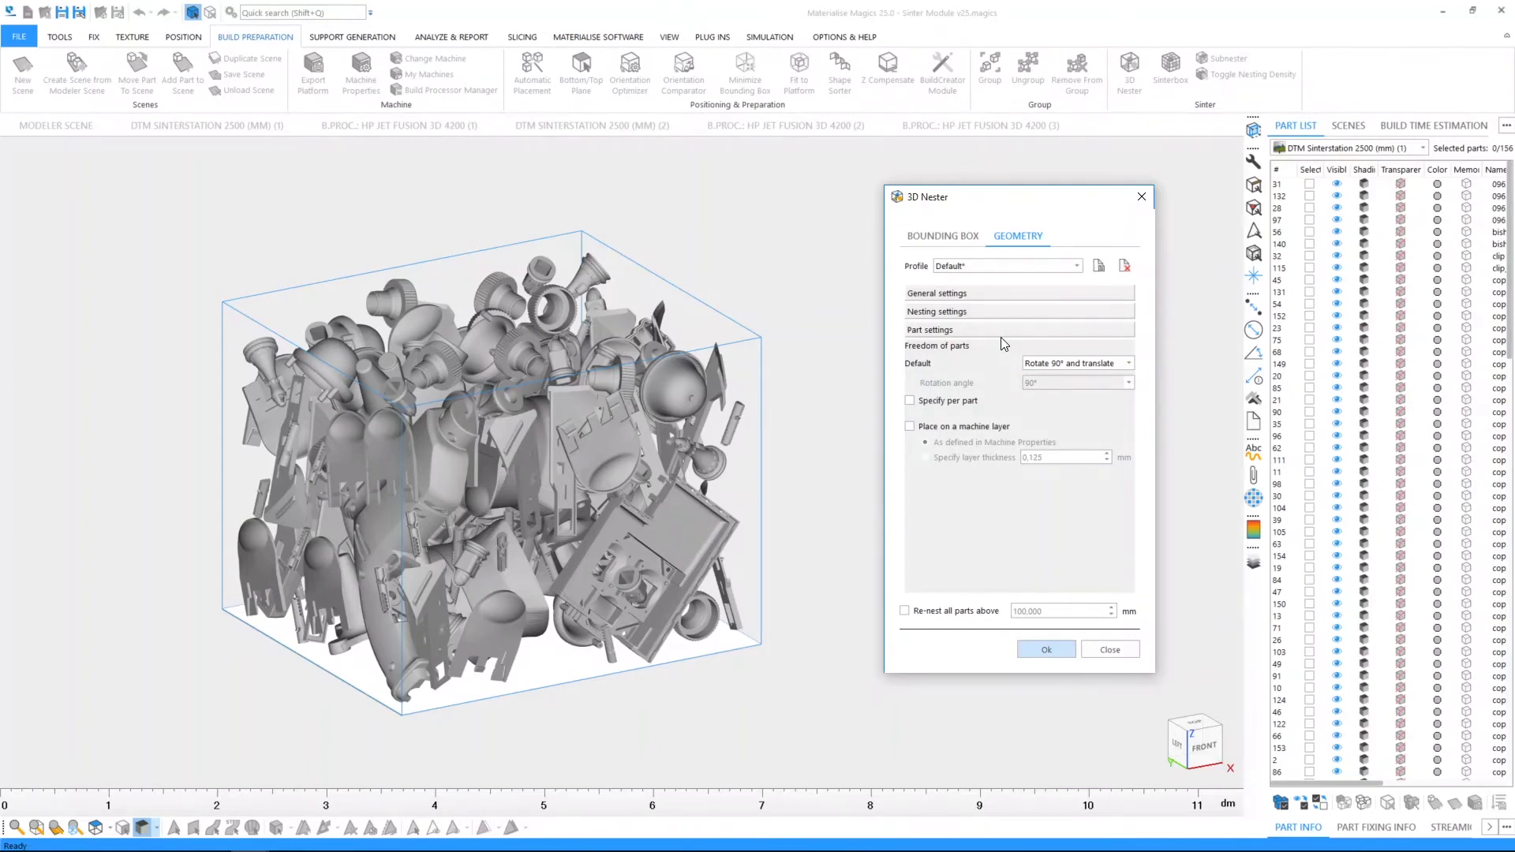
click(1044, 365)
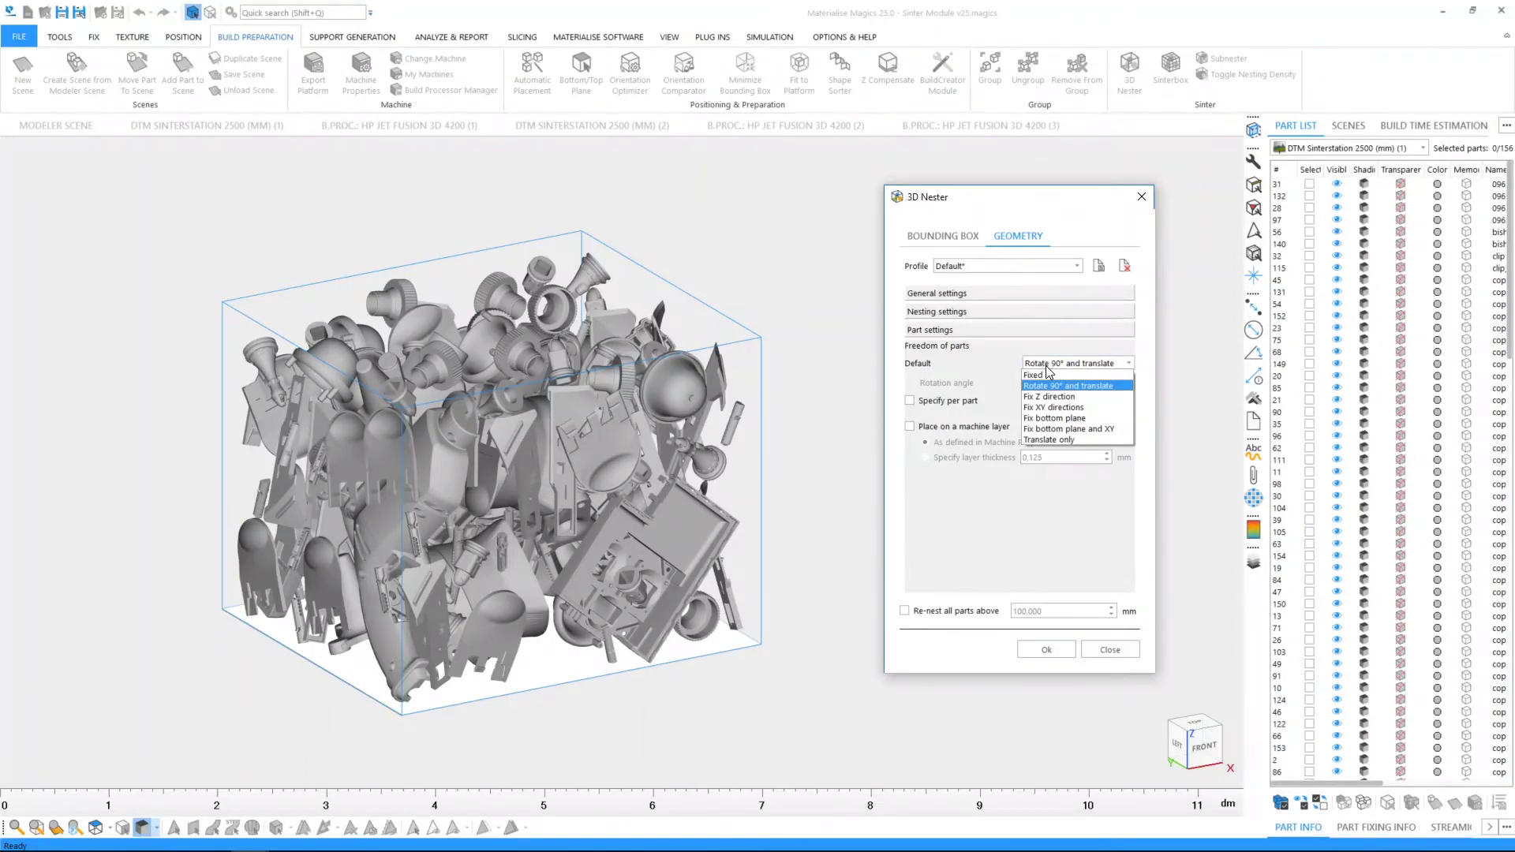
click(1045, 366)
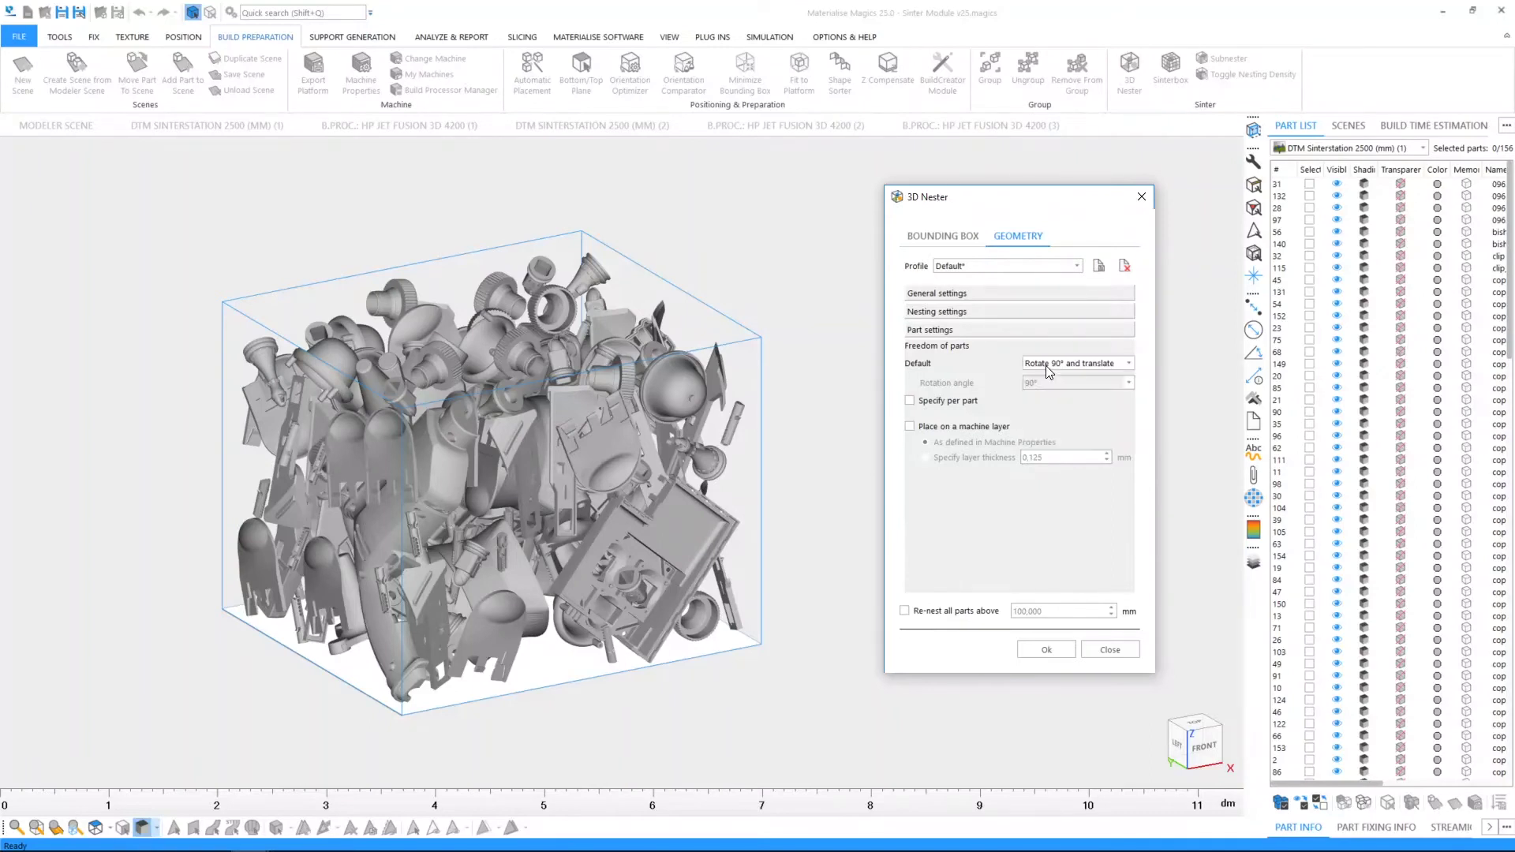
click(1054, 365)
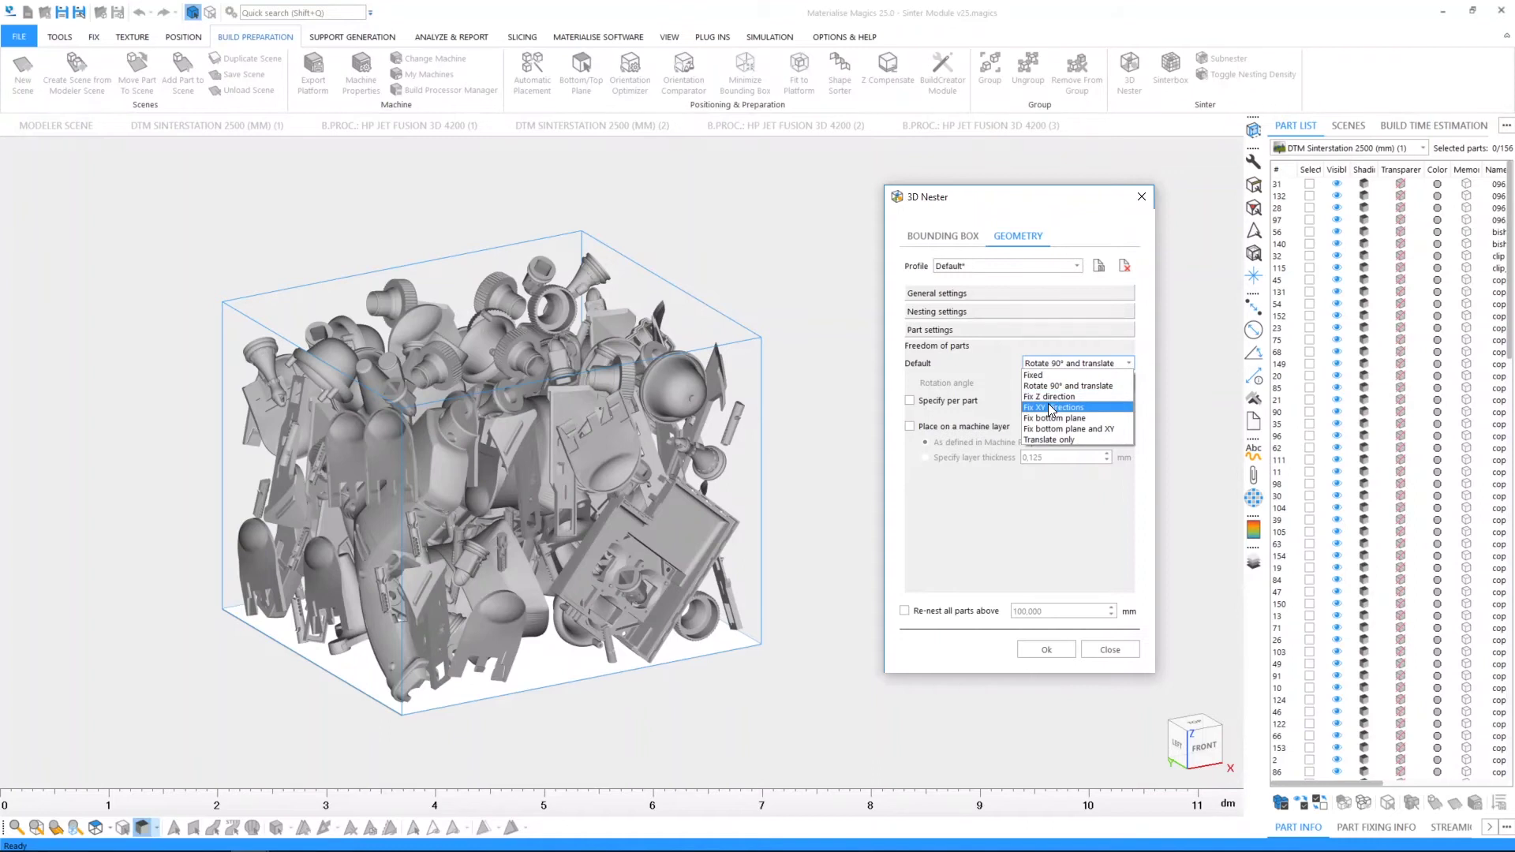
click(1044, 417)
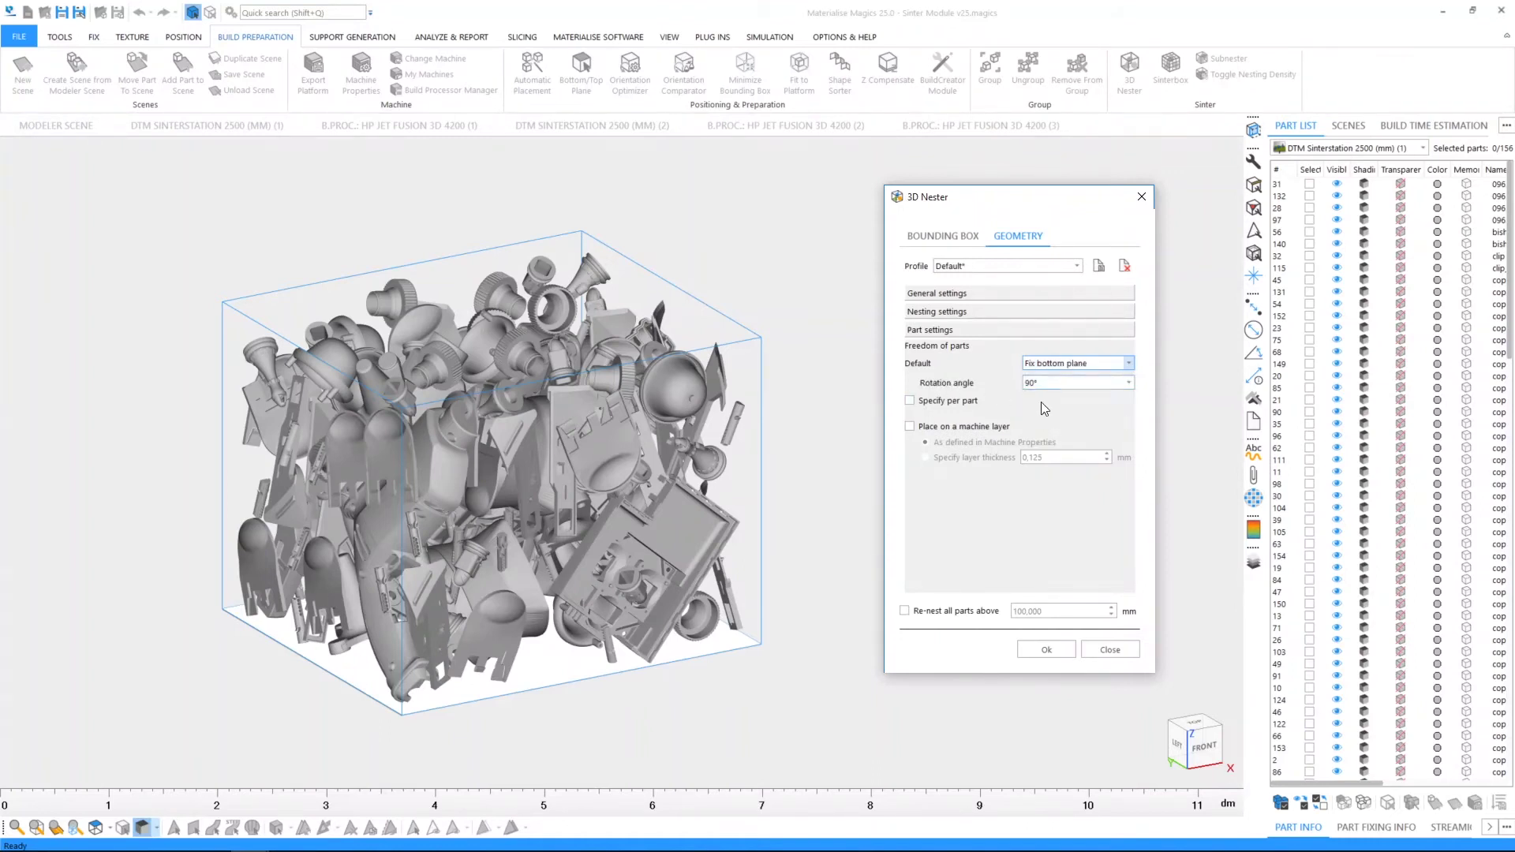
click(1048, 383)
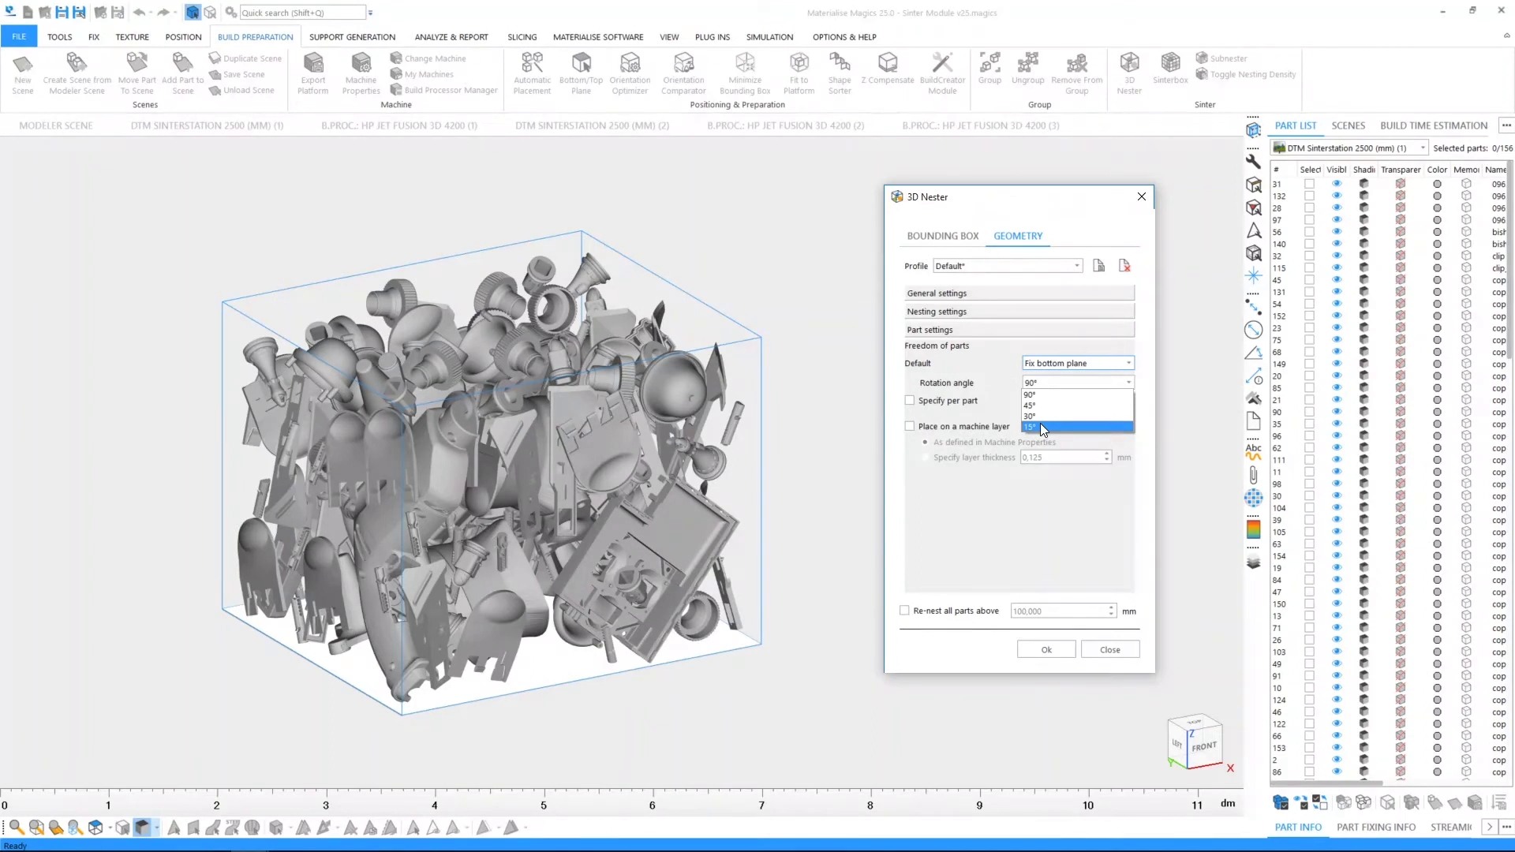
click(1007, 492)
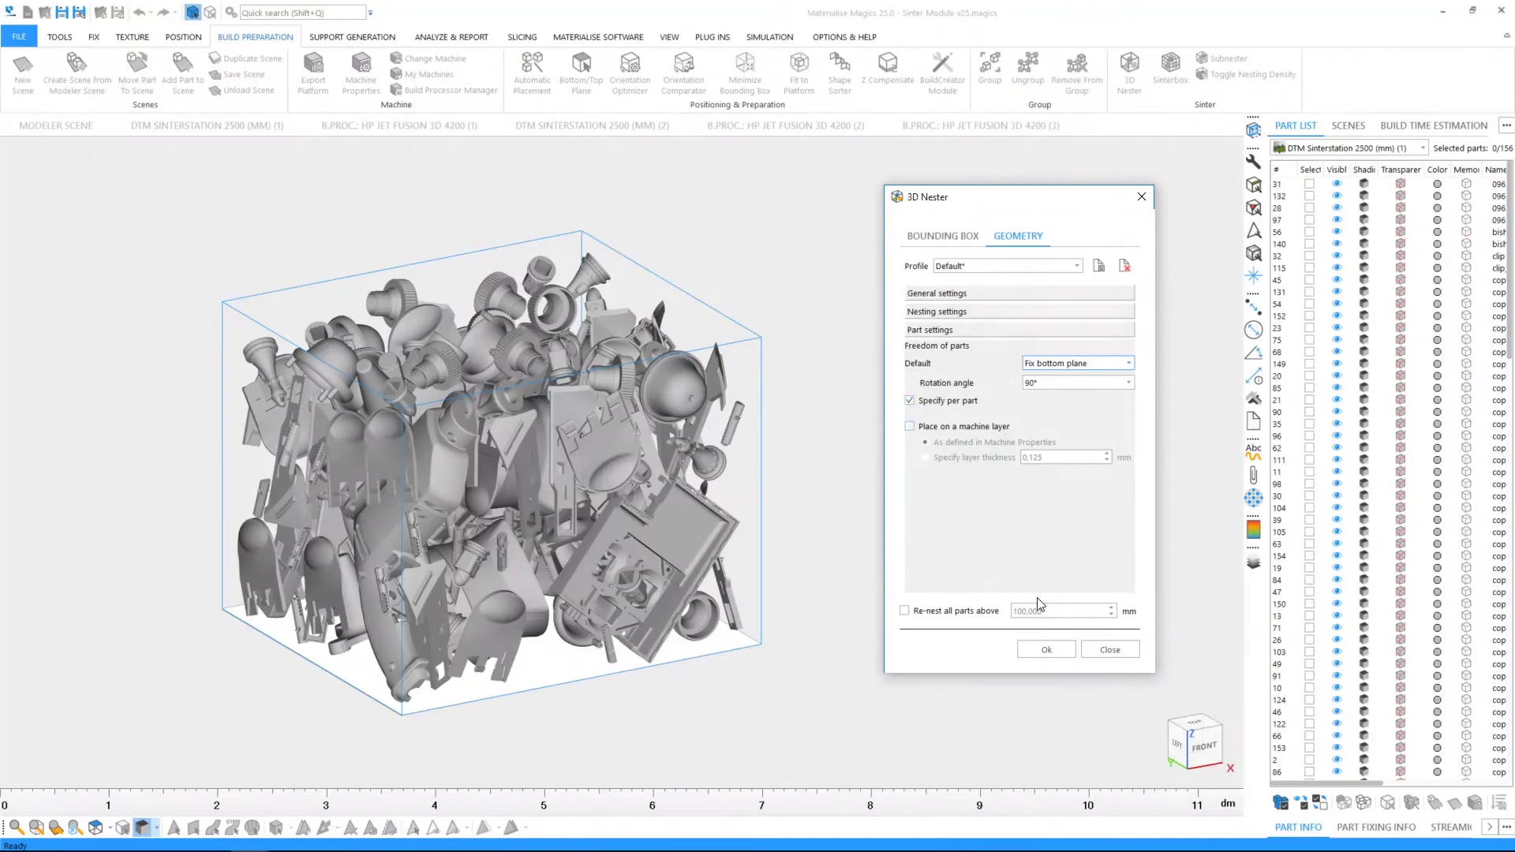
- In the enlarged per-part freedom table, set copy_4_of_clip to Fix Z direction
click(1033, 649)
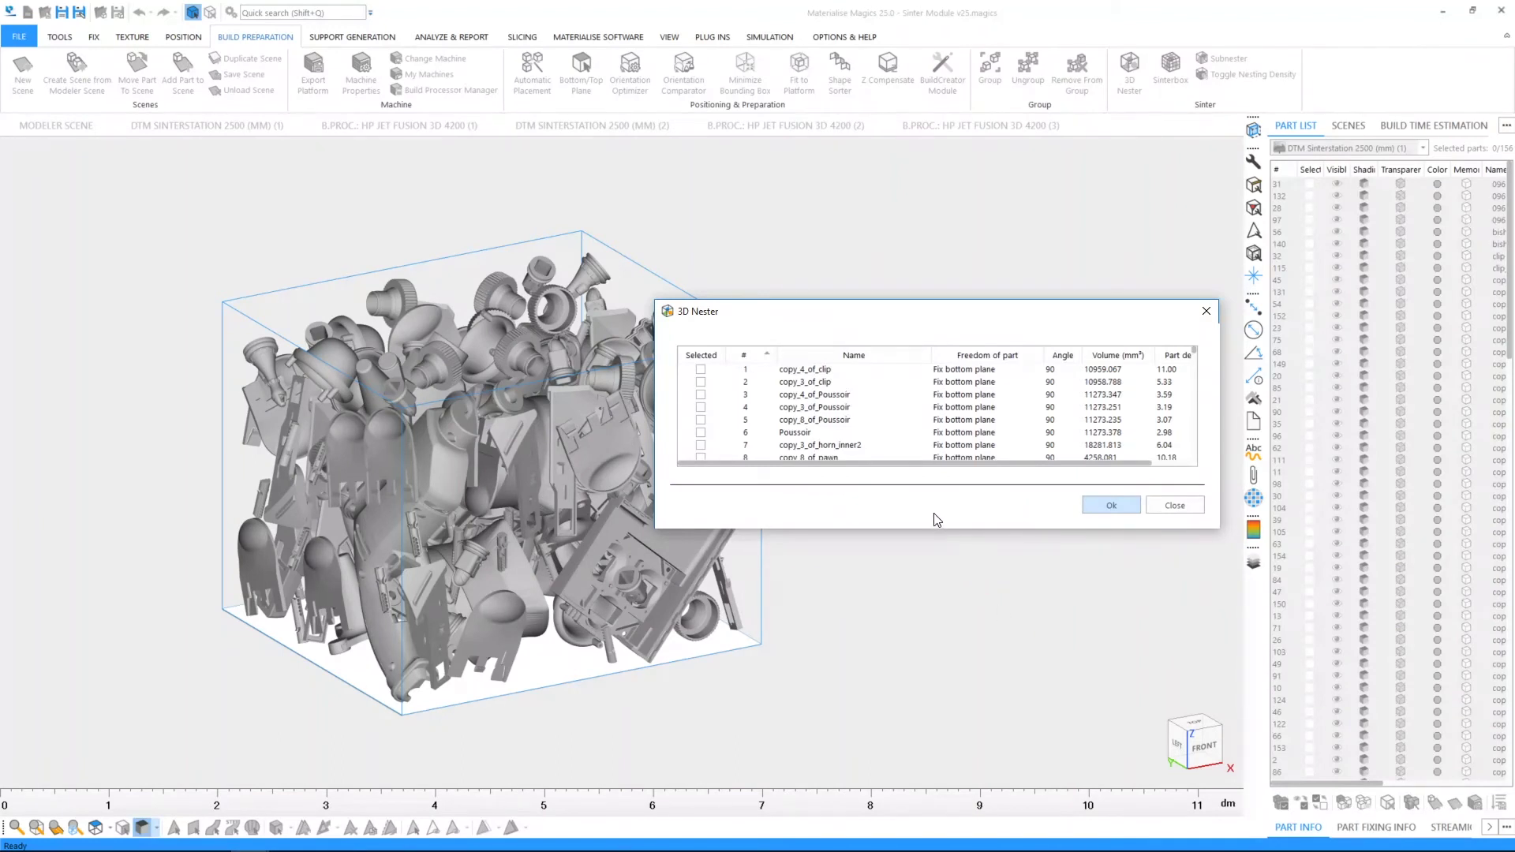
drag(920, 533, 900, 763)
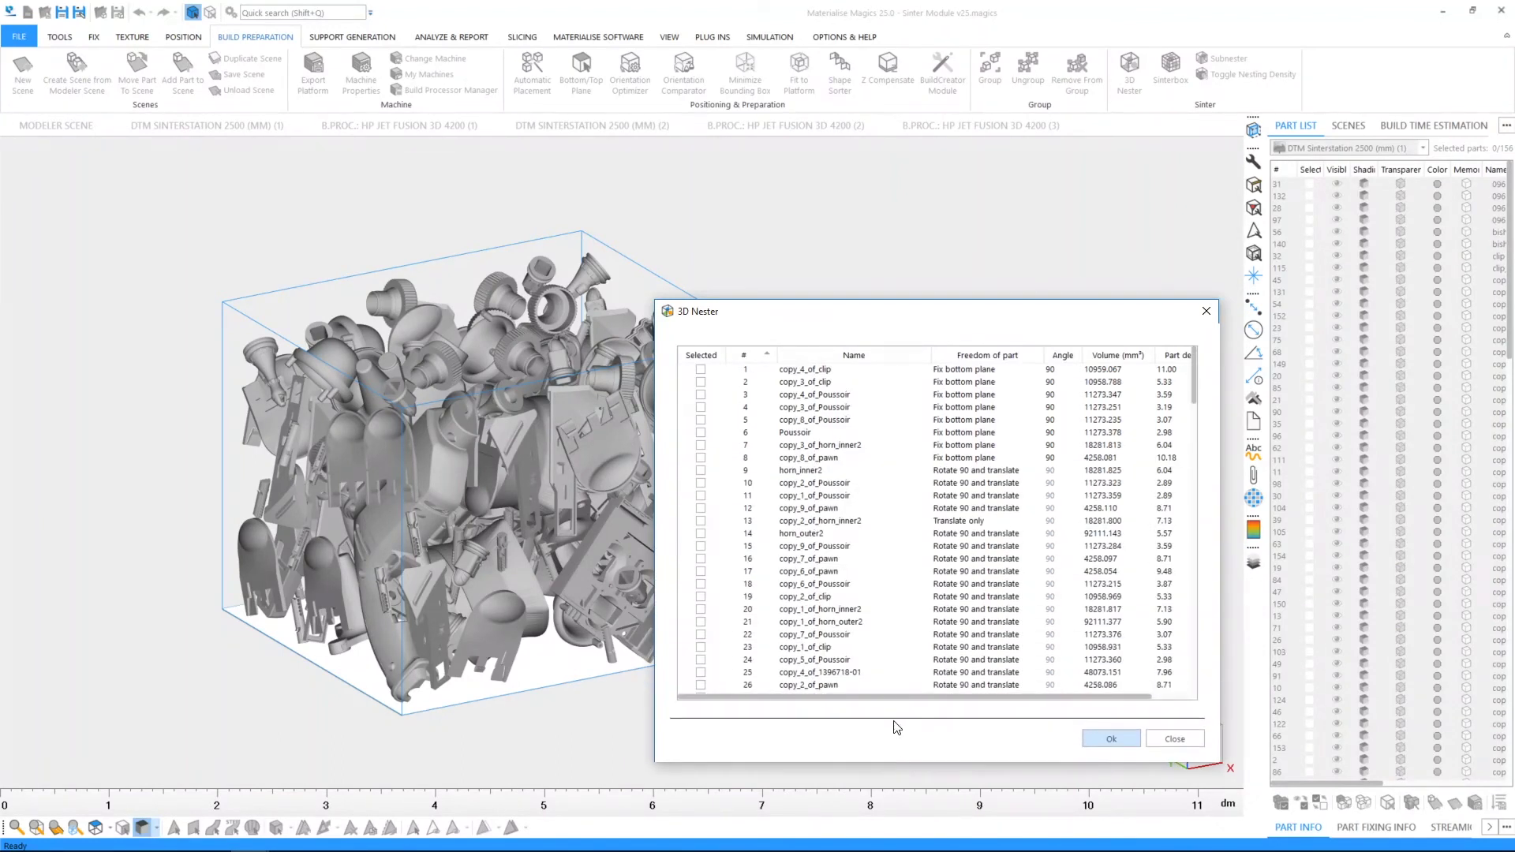
click(700, 371)
click(700, 419)
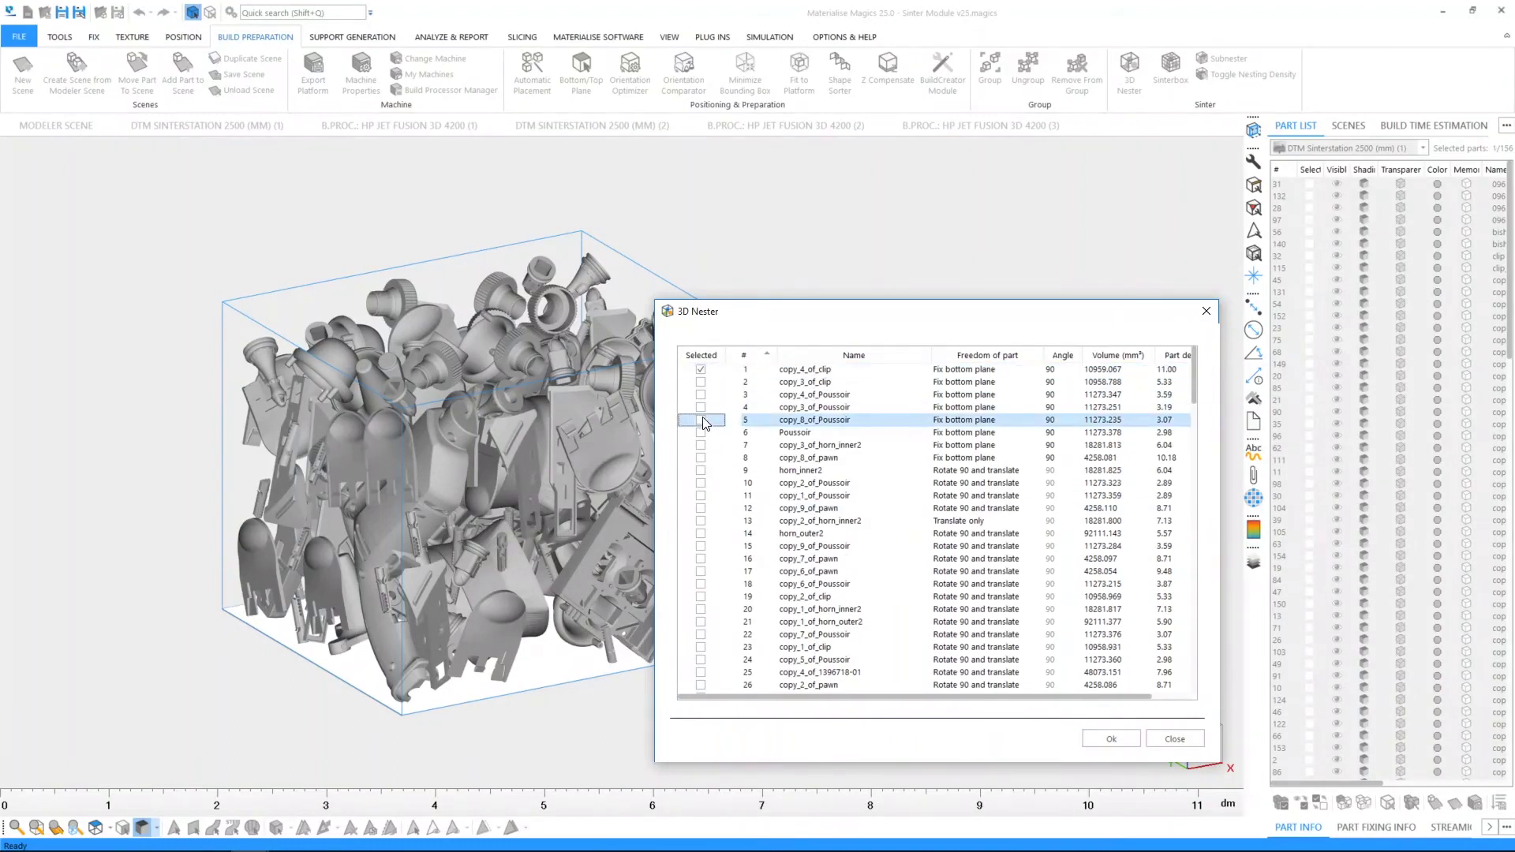
shift+click(701, 383)
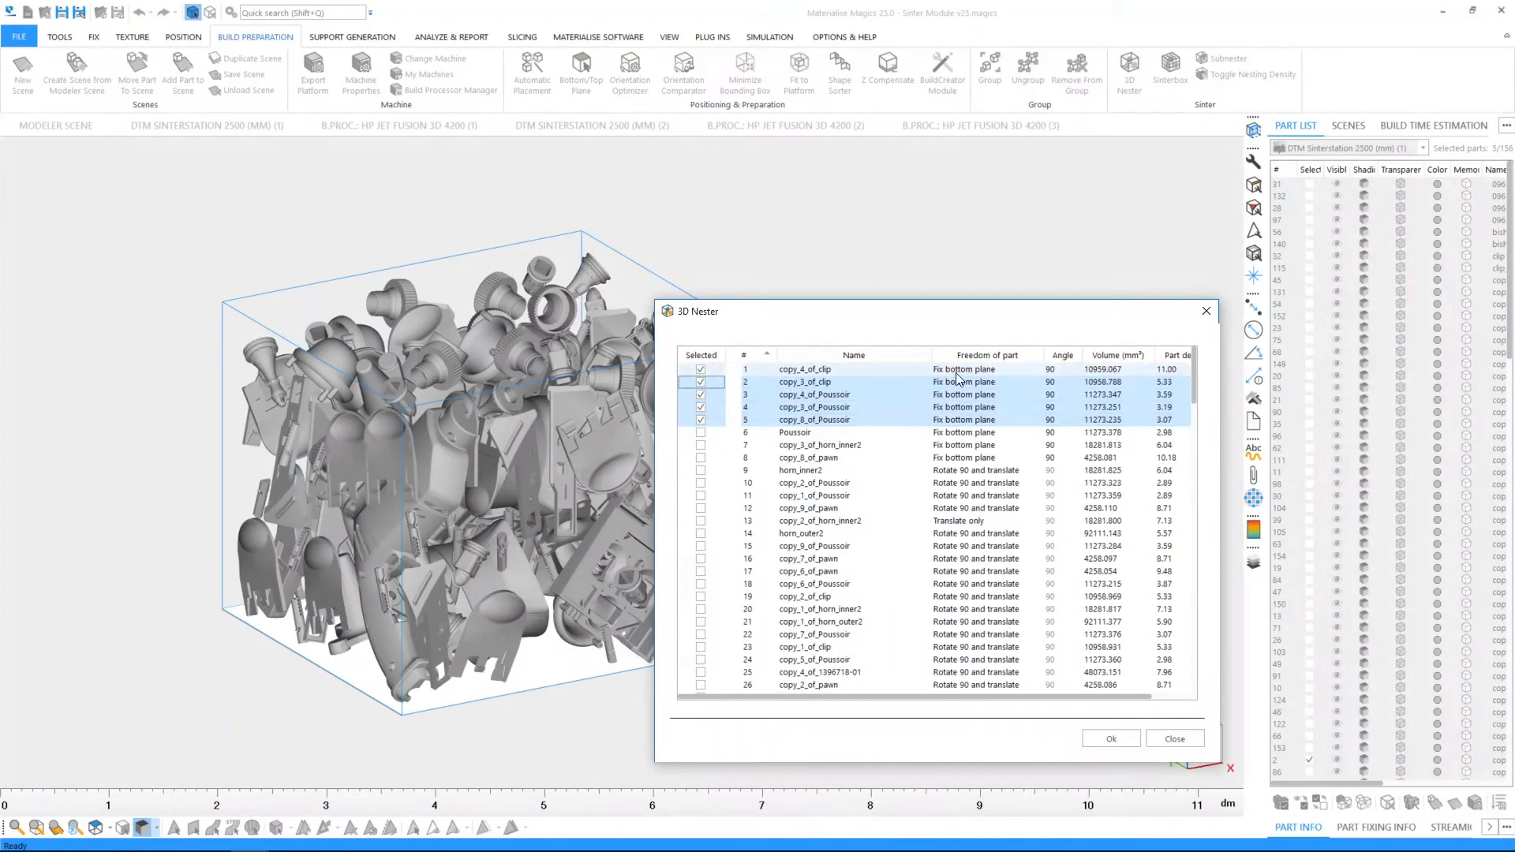
click(1011, 372)
click(1038, 370)
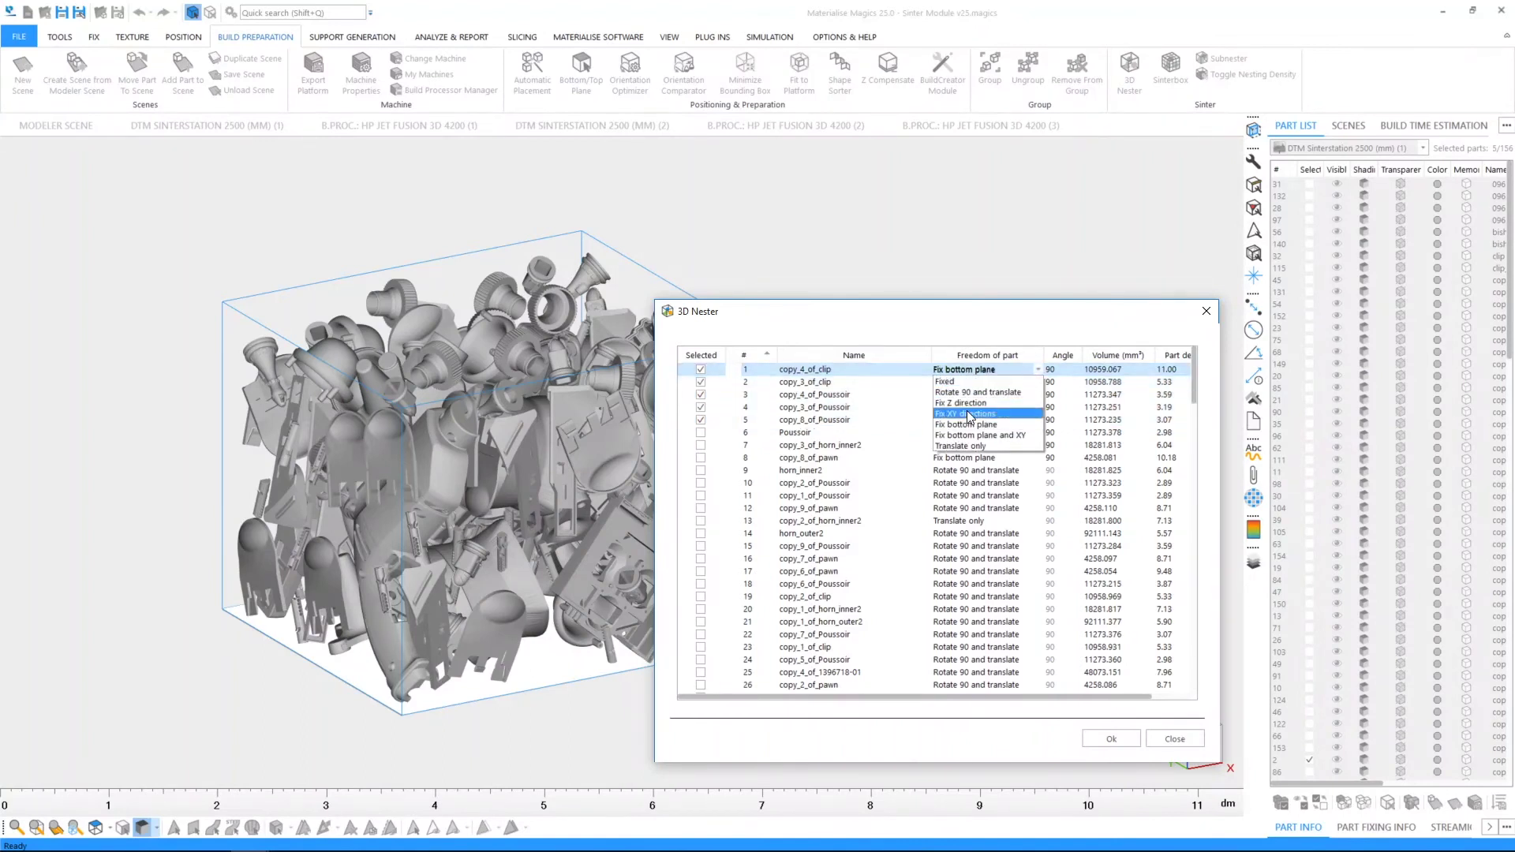
click(959, 403)
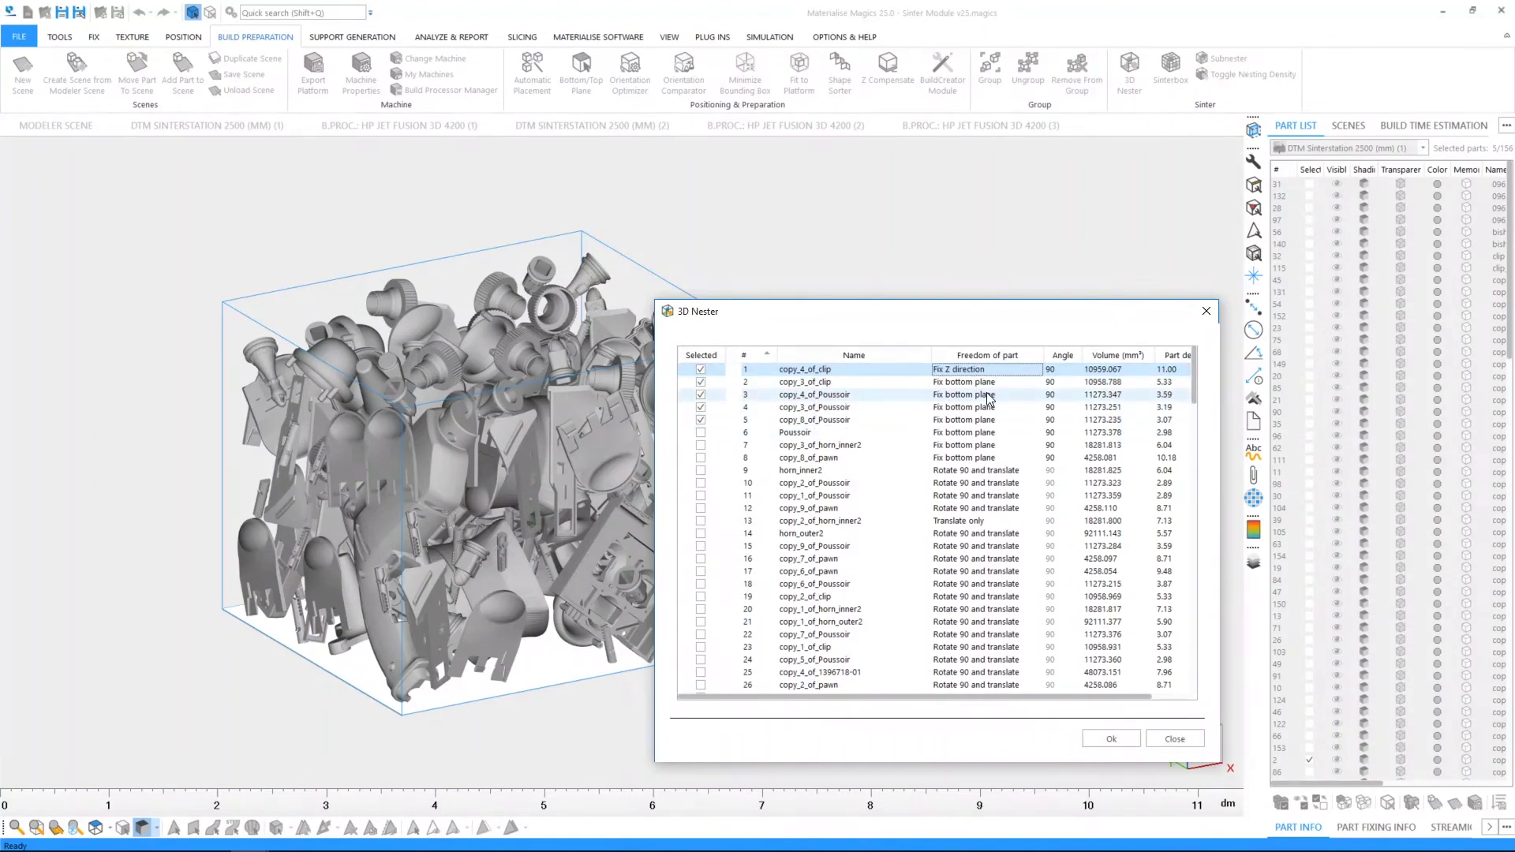
- Apply Fix Z direction to parts 1–5 together and close the parts list
shift+click(719, 423)
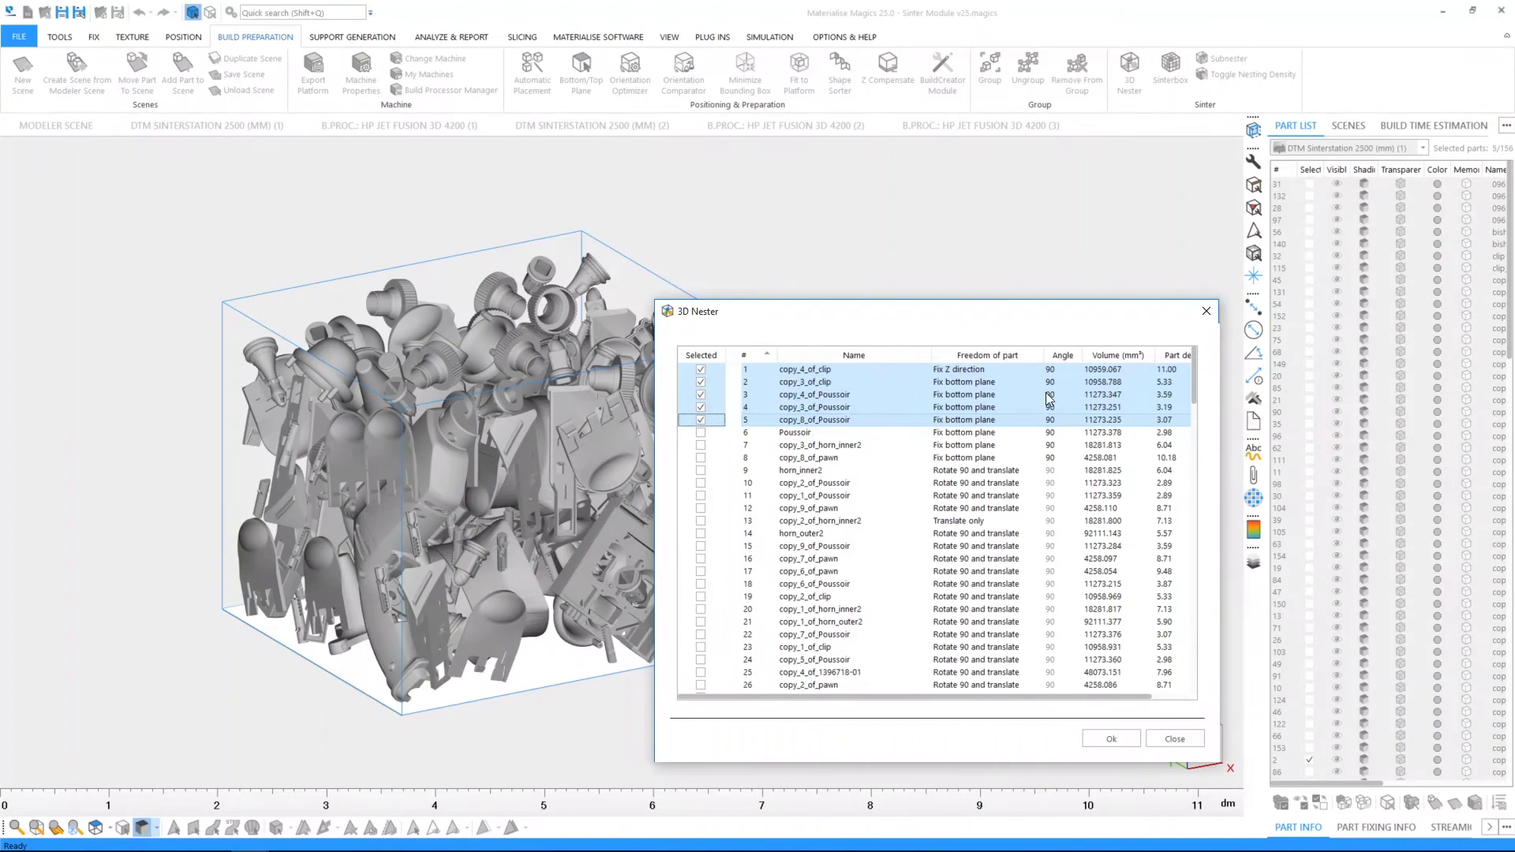
click(990, 384)
click(1037, 383)
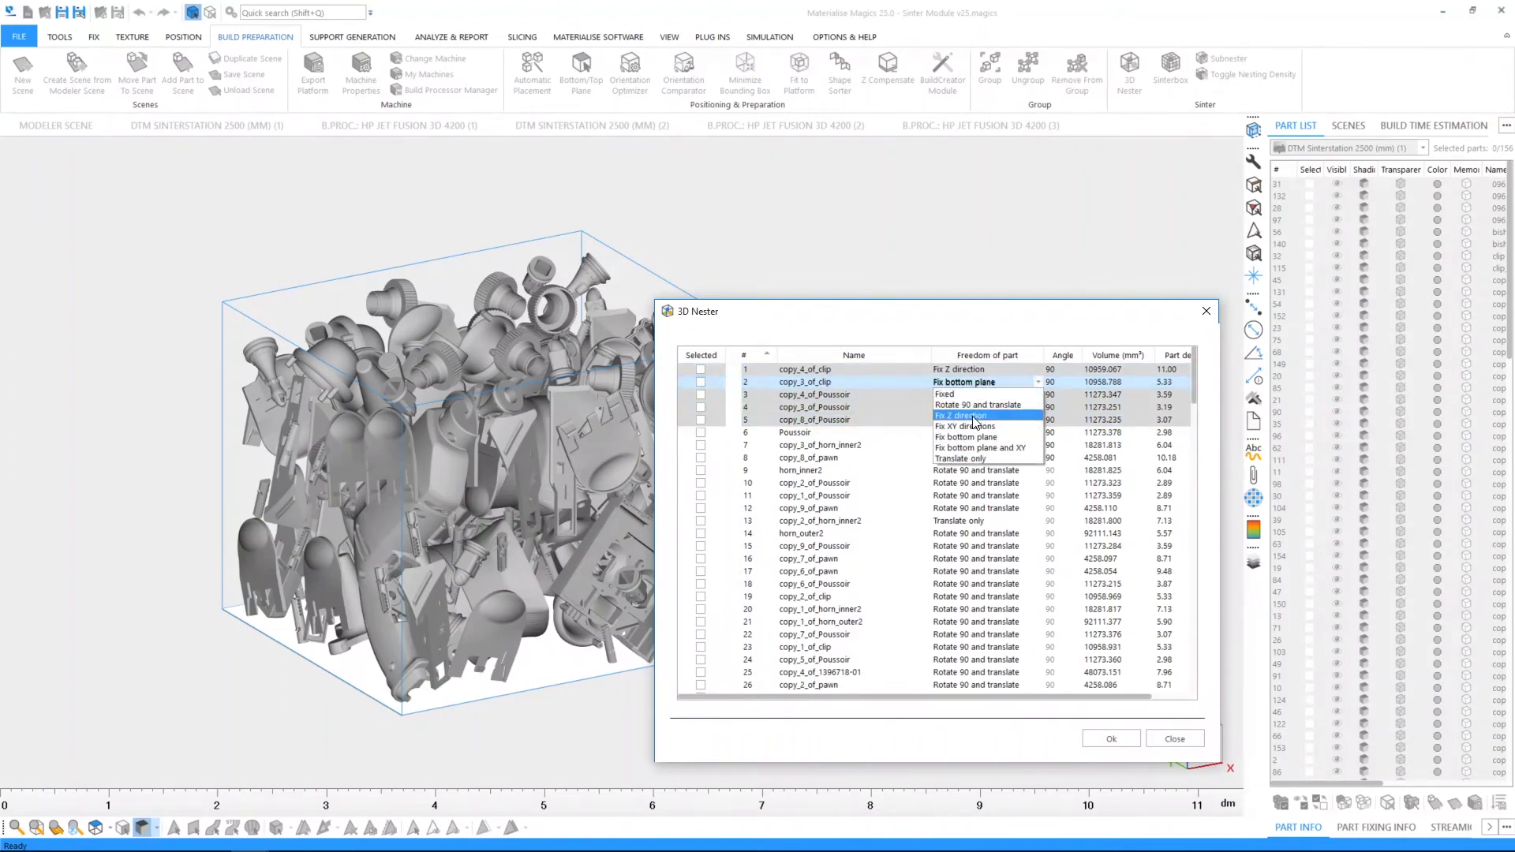
click(970, 416)
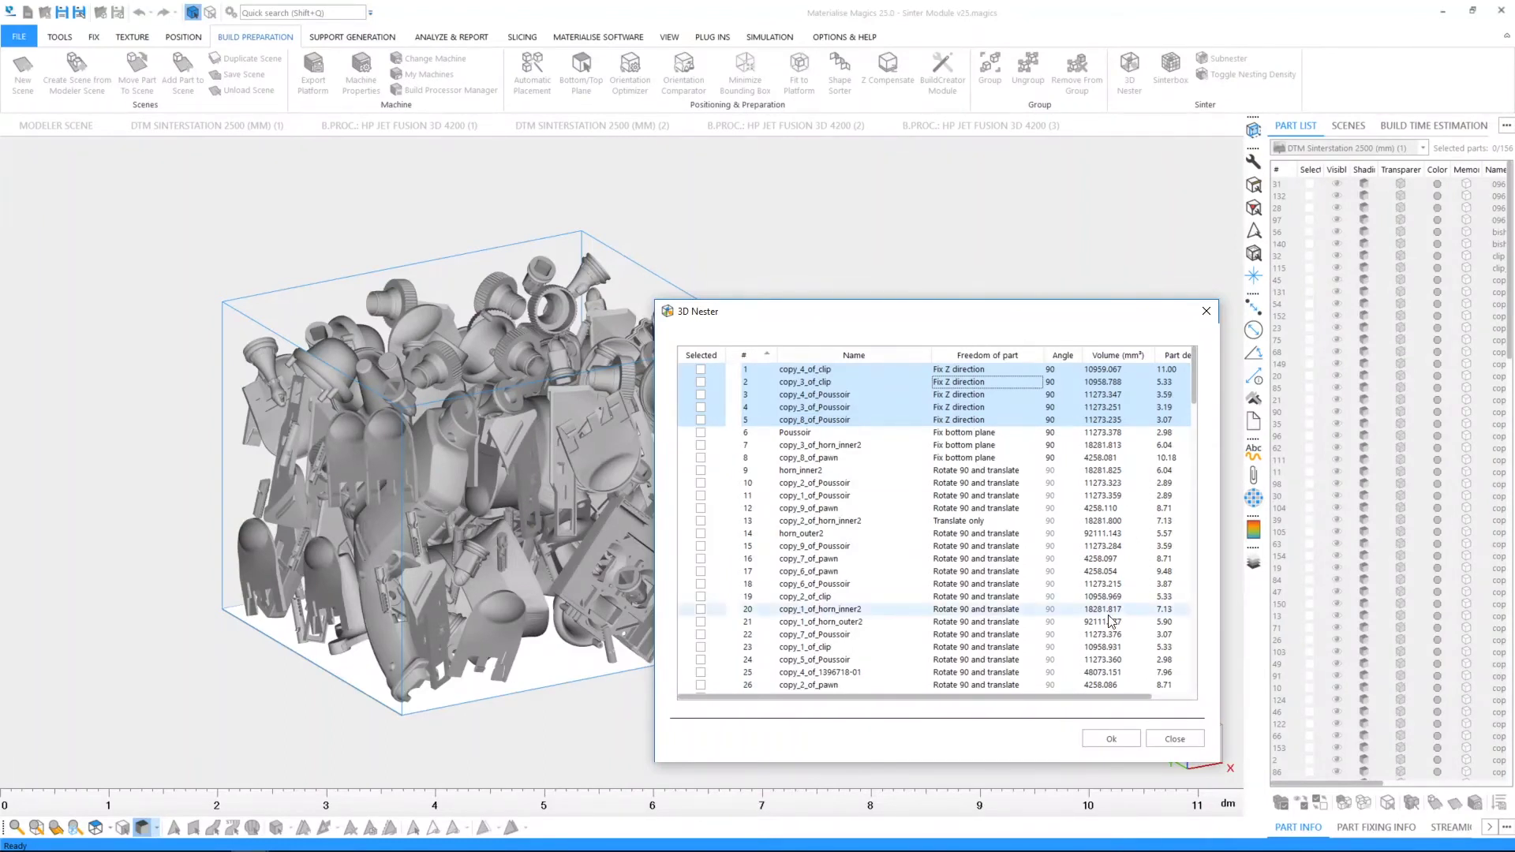
click(1169, 738)
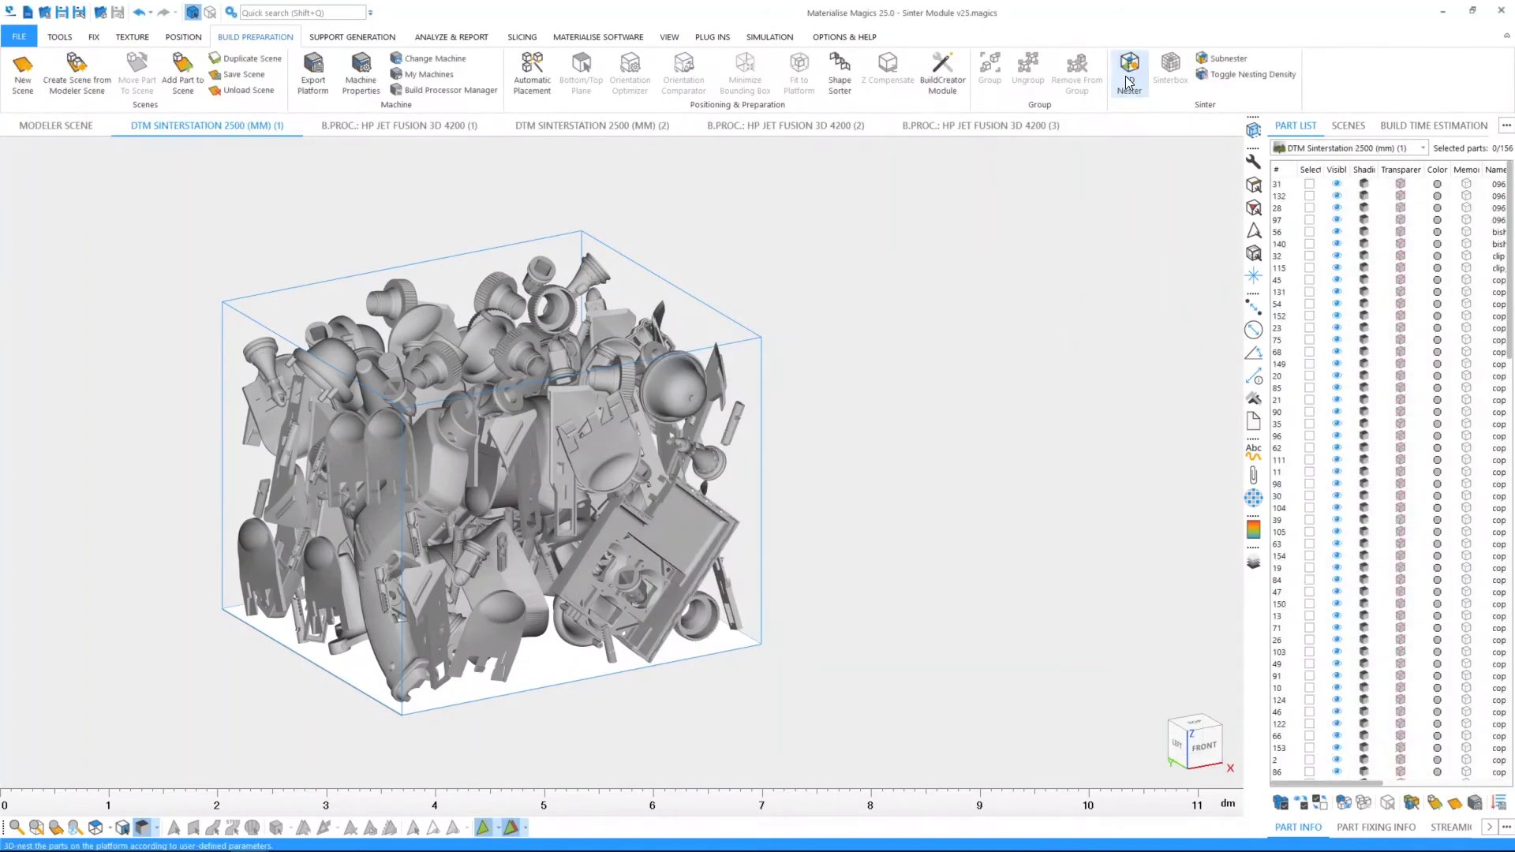
- Enable 'Re-nest all parts above 100,000 mm' in the 3D Nester part settings and confirm
click(1129, 69)
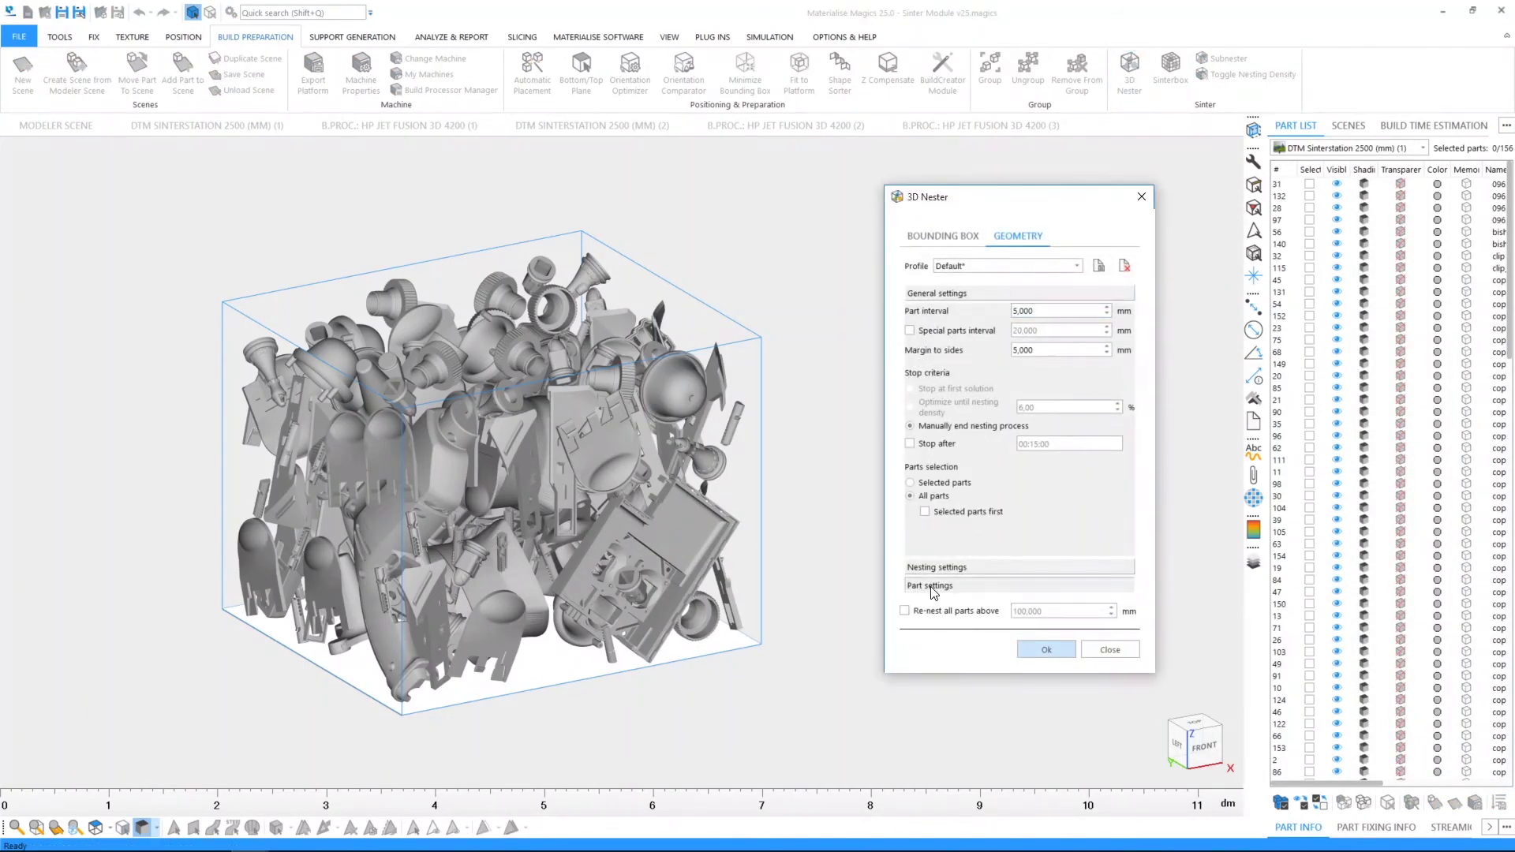
click(942, 584)
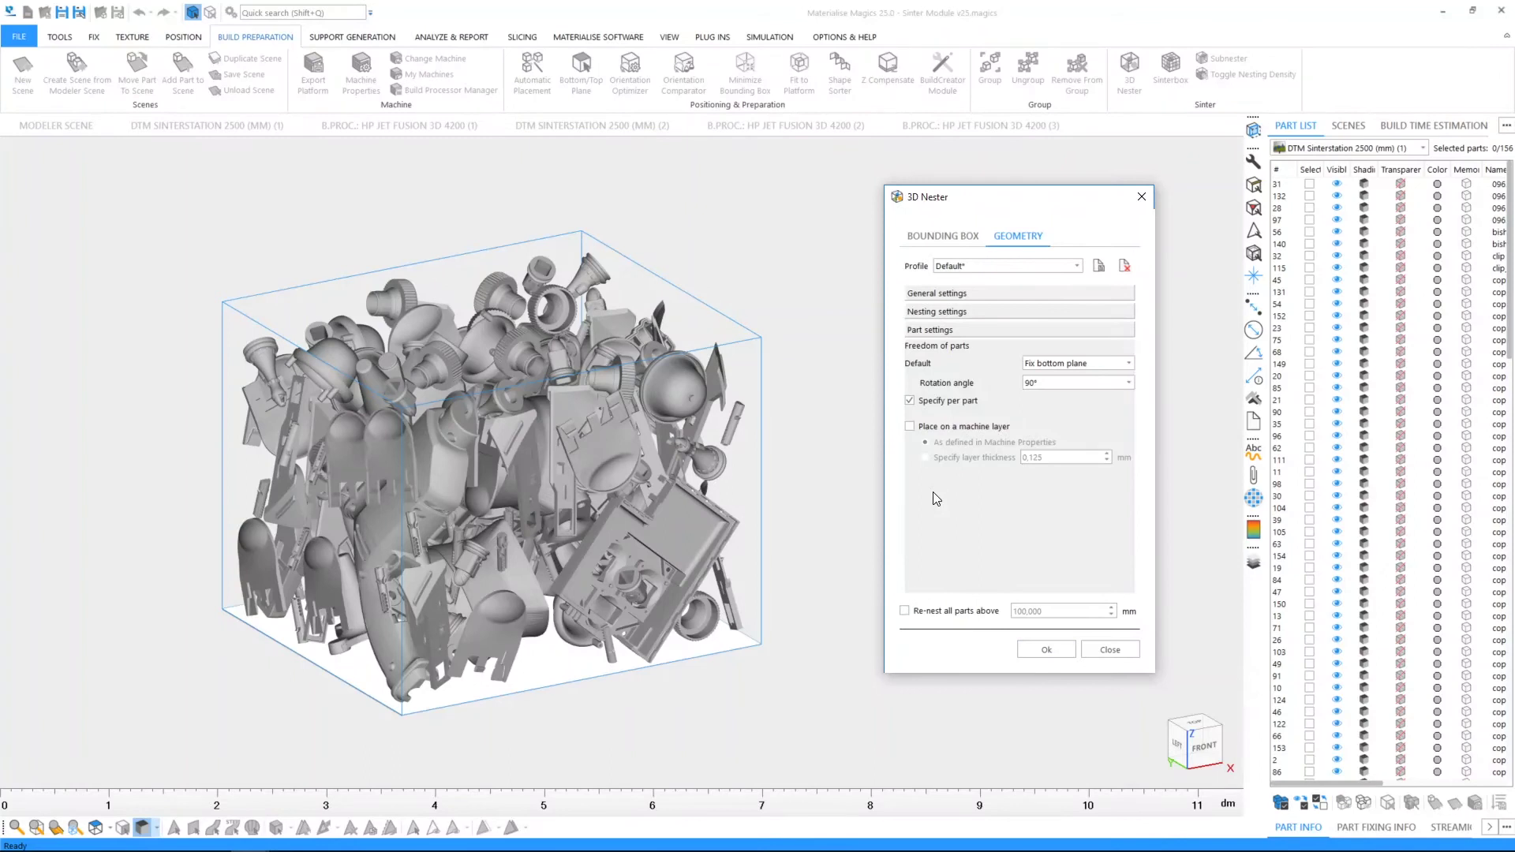
click(906, 611)
click(1046, 649)
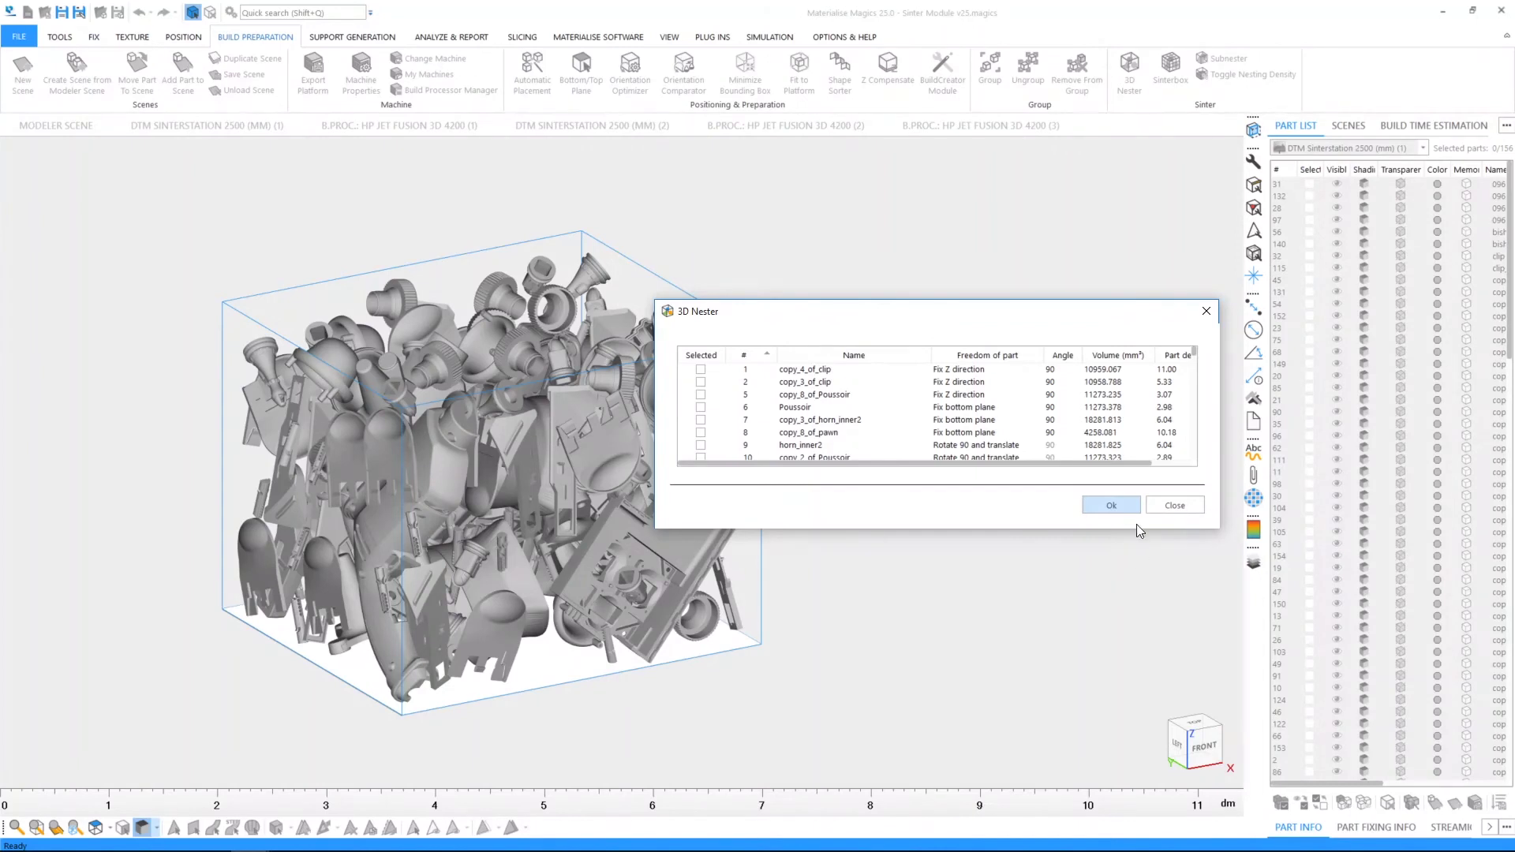
- Subnest the small loose parts in the DTM SINTERSTATION 2500 (2) build into one block
click(1174, 505)
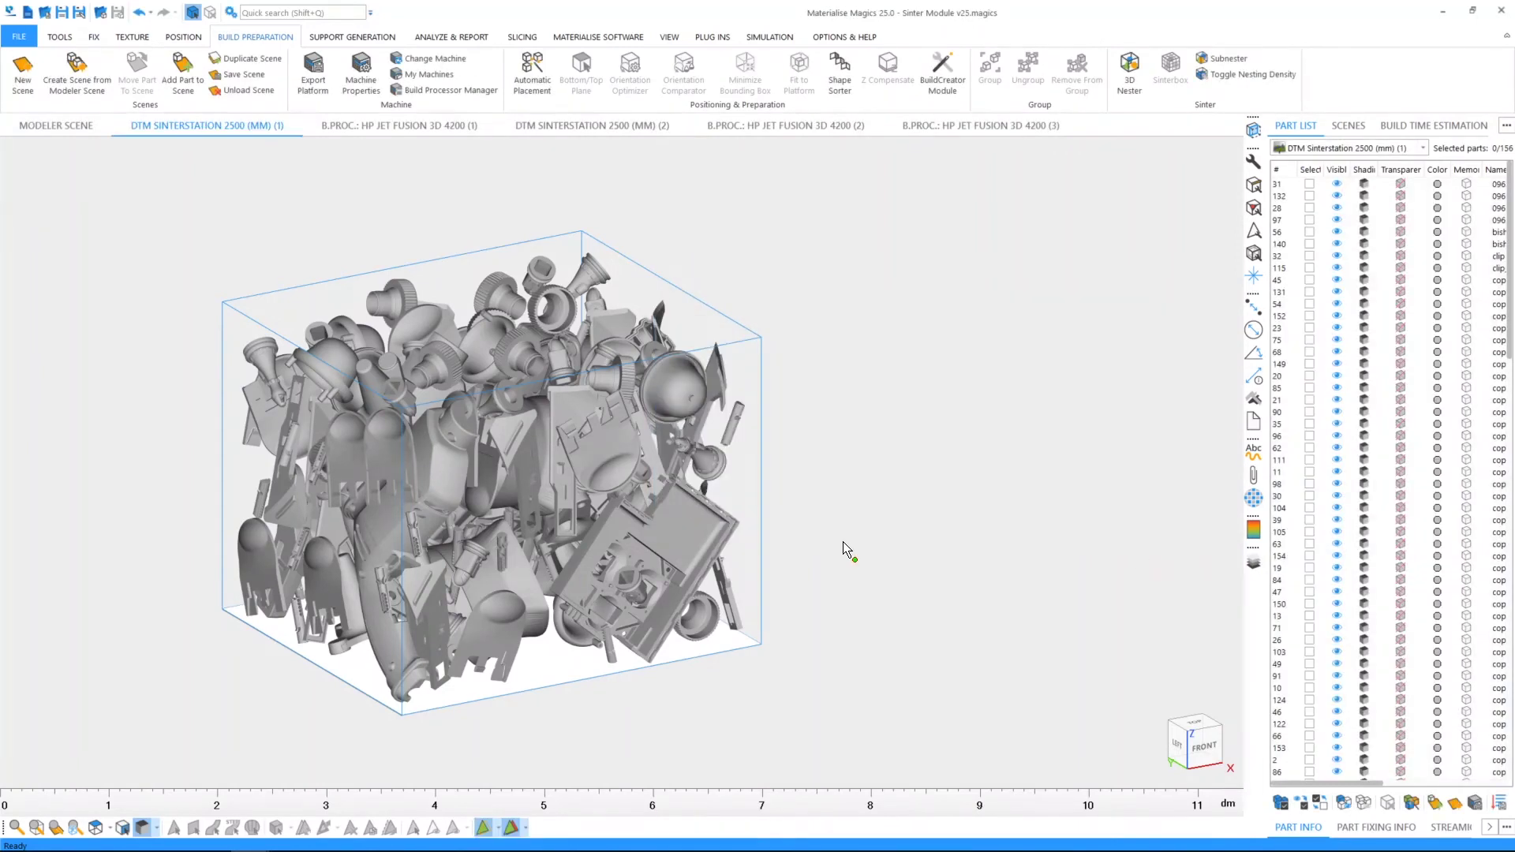
click(582, 131)
drag(79, 368, 520, 712)
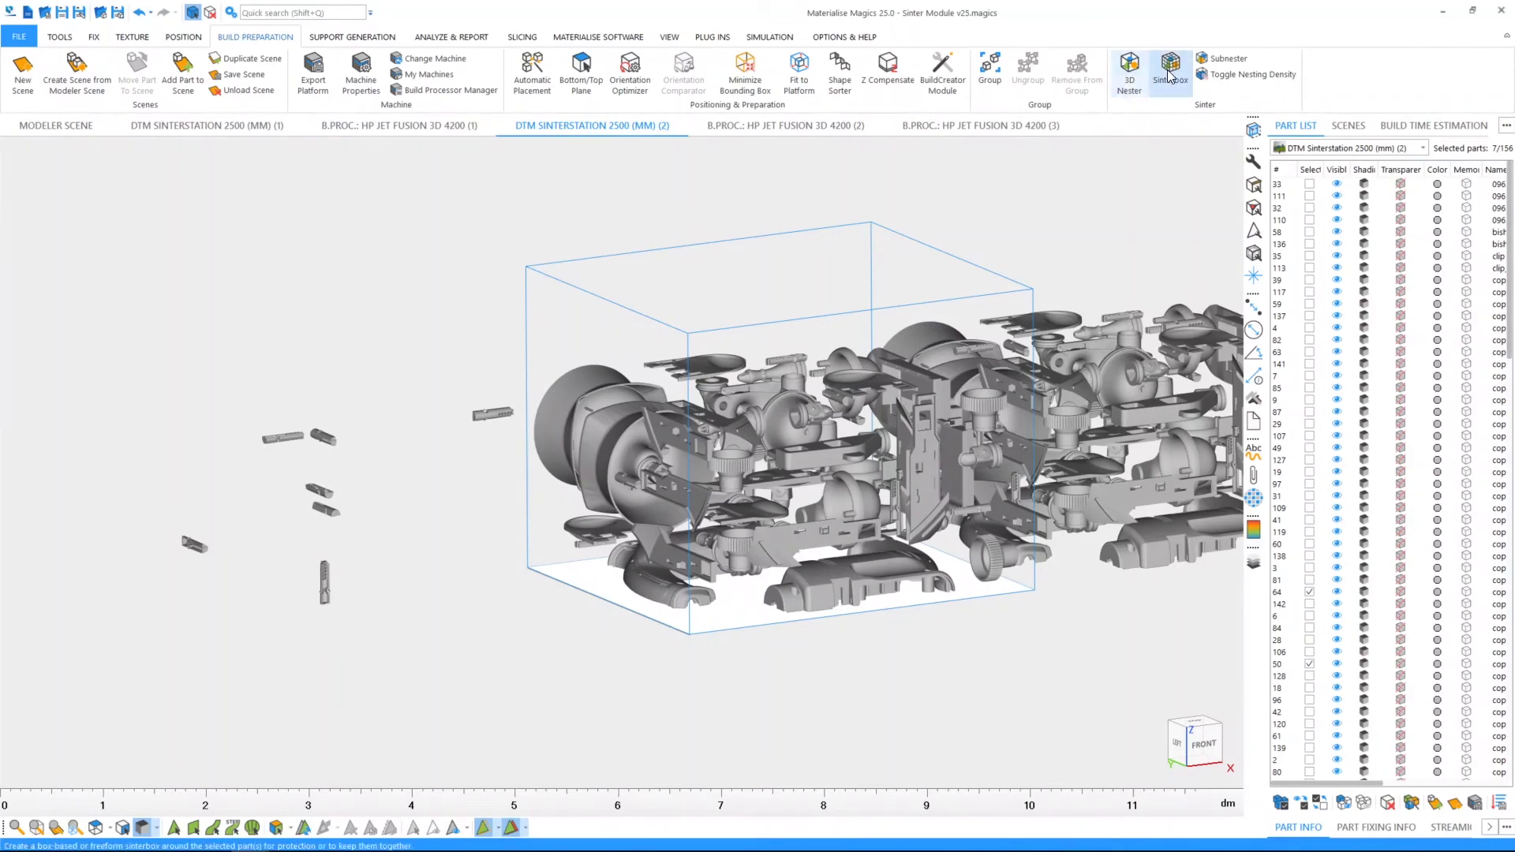
click(1224, 59)
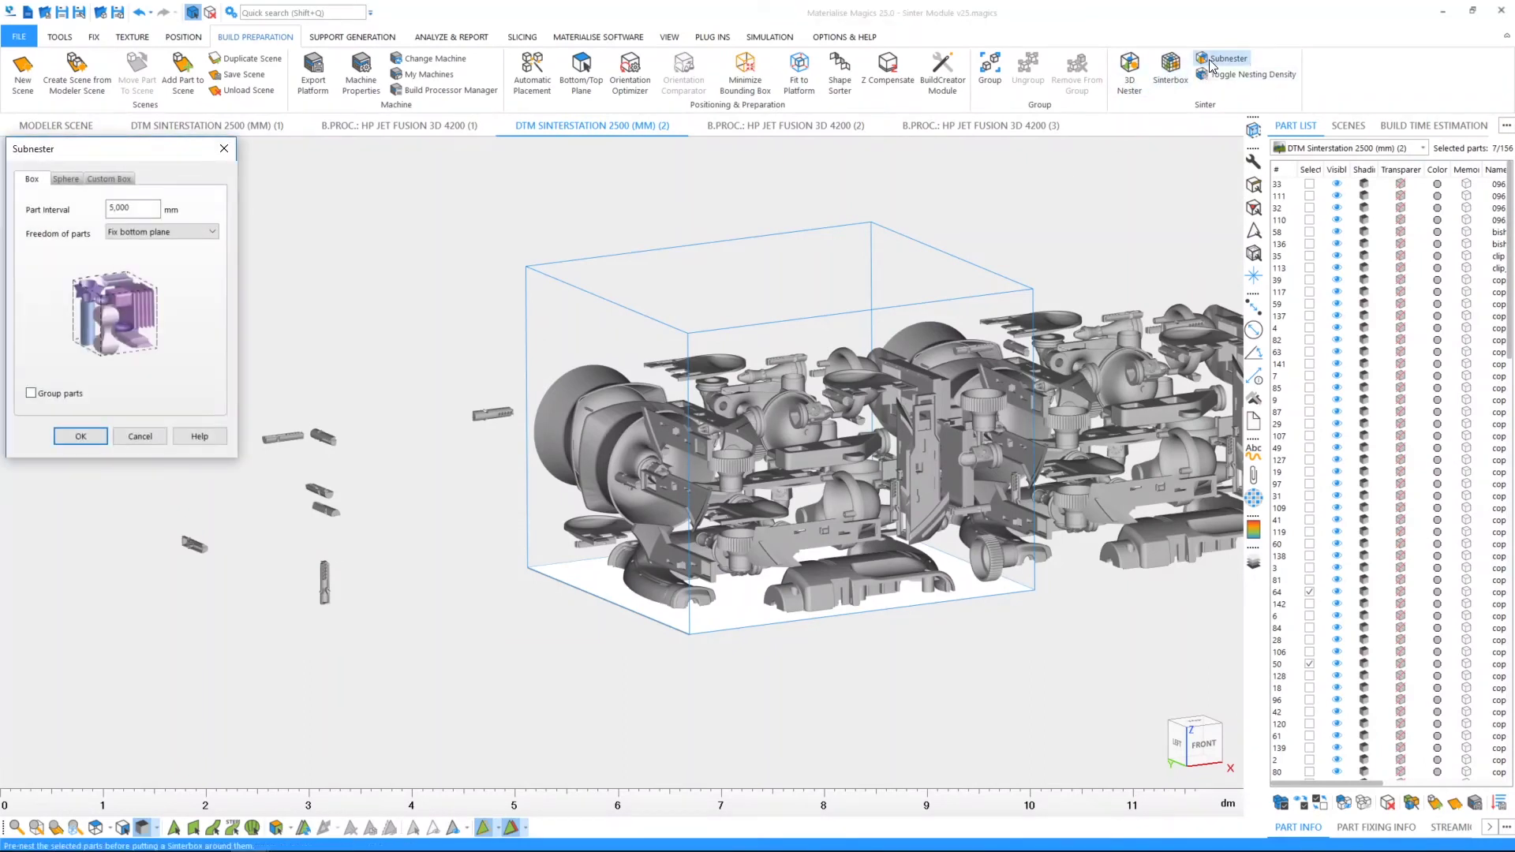
click(80, 437)
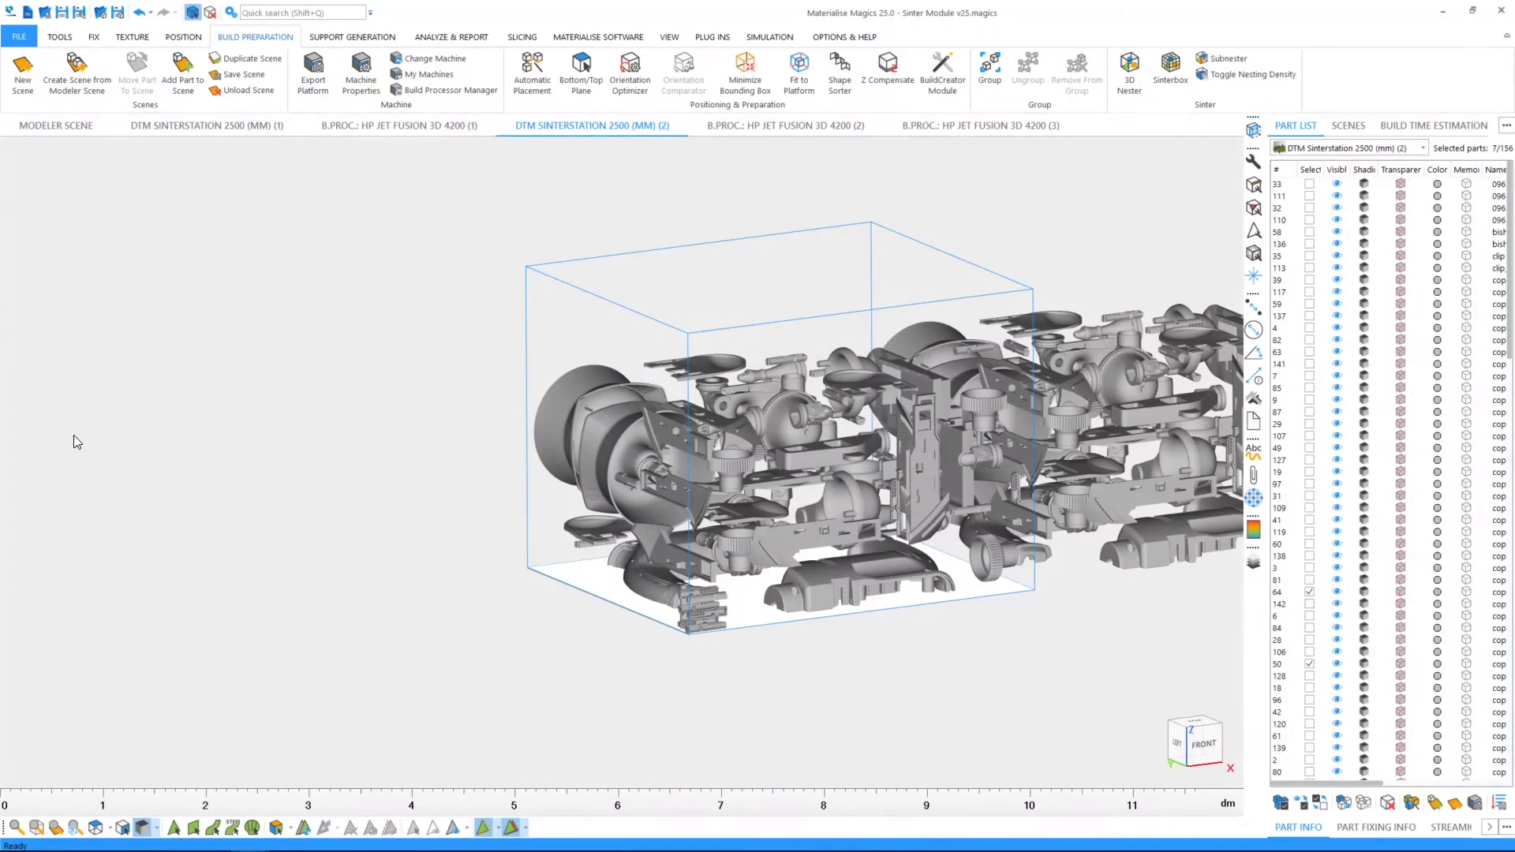
- Translate the subnested block about 200 mm left, then reselect the seven small parts
key(ctrl+t)
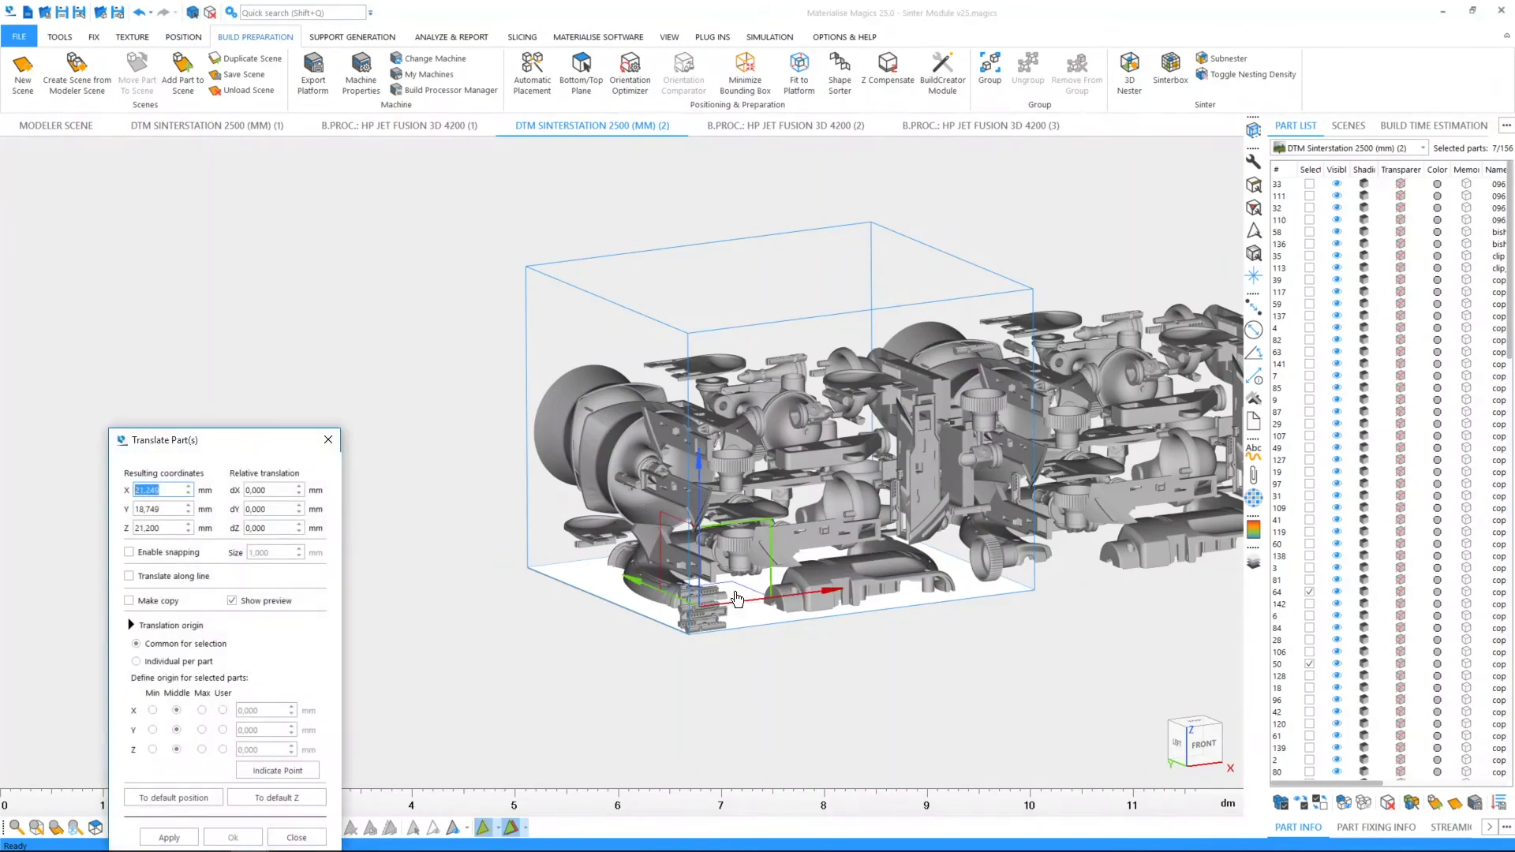
drag(719, 609, 511, 576)
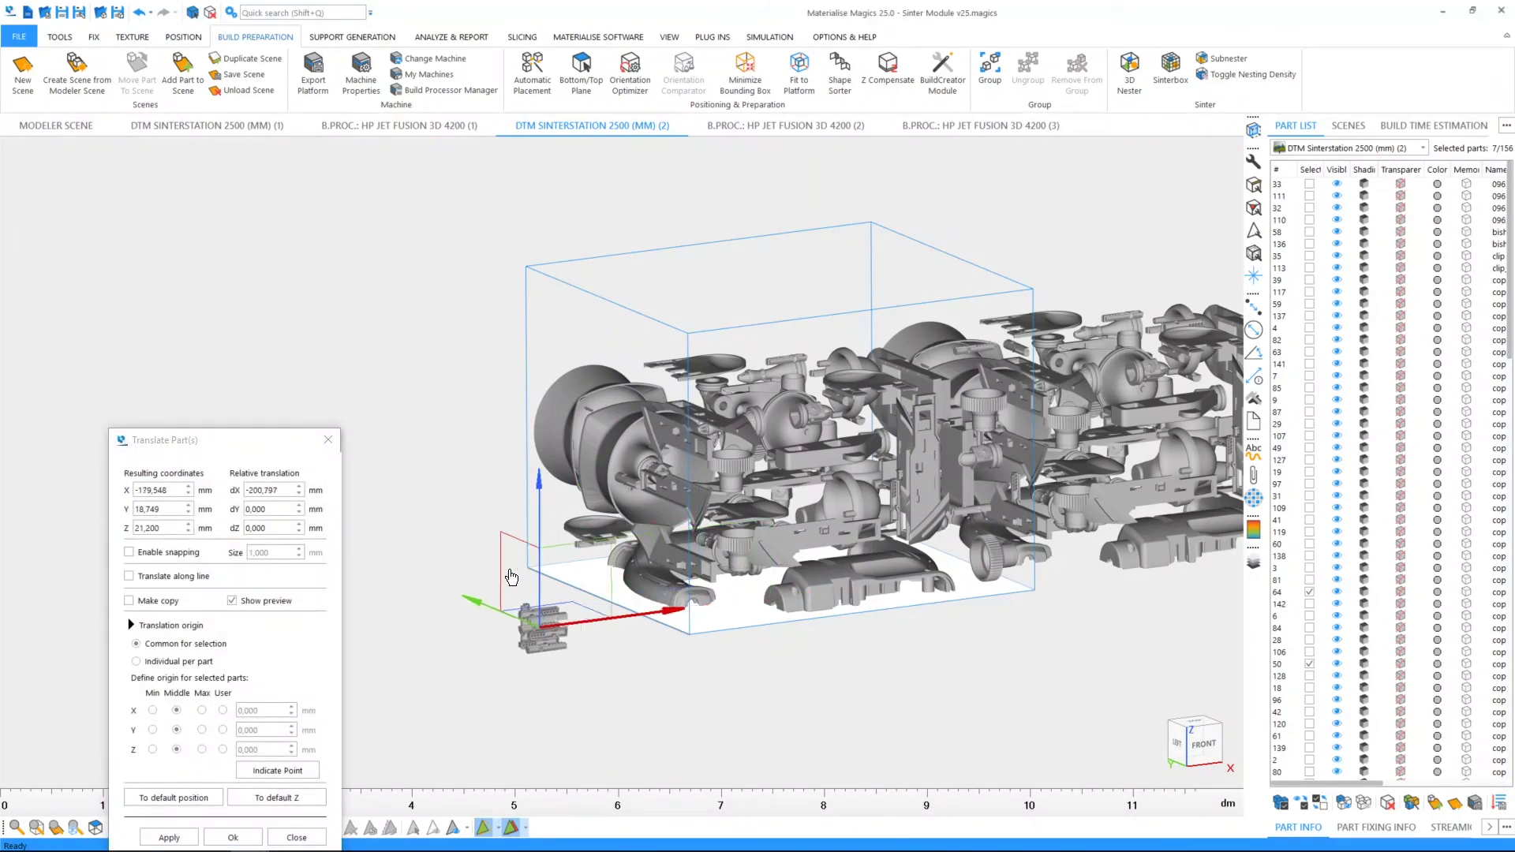
click(327, 440)
scroll(418, 402, up, 3)
scroll(399, 447, up, 4)
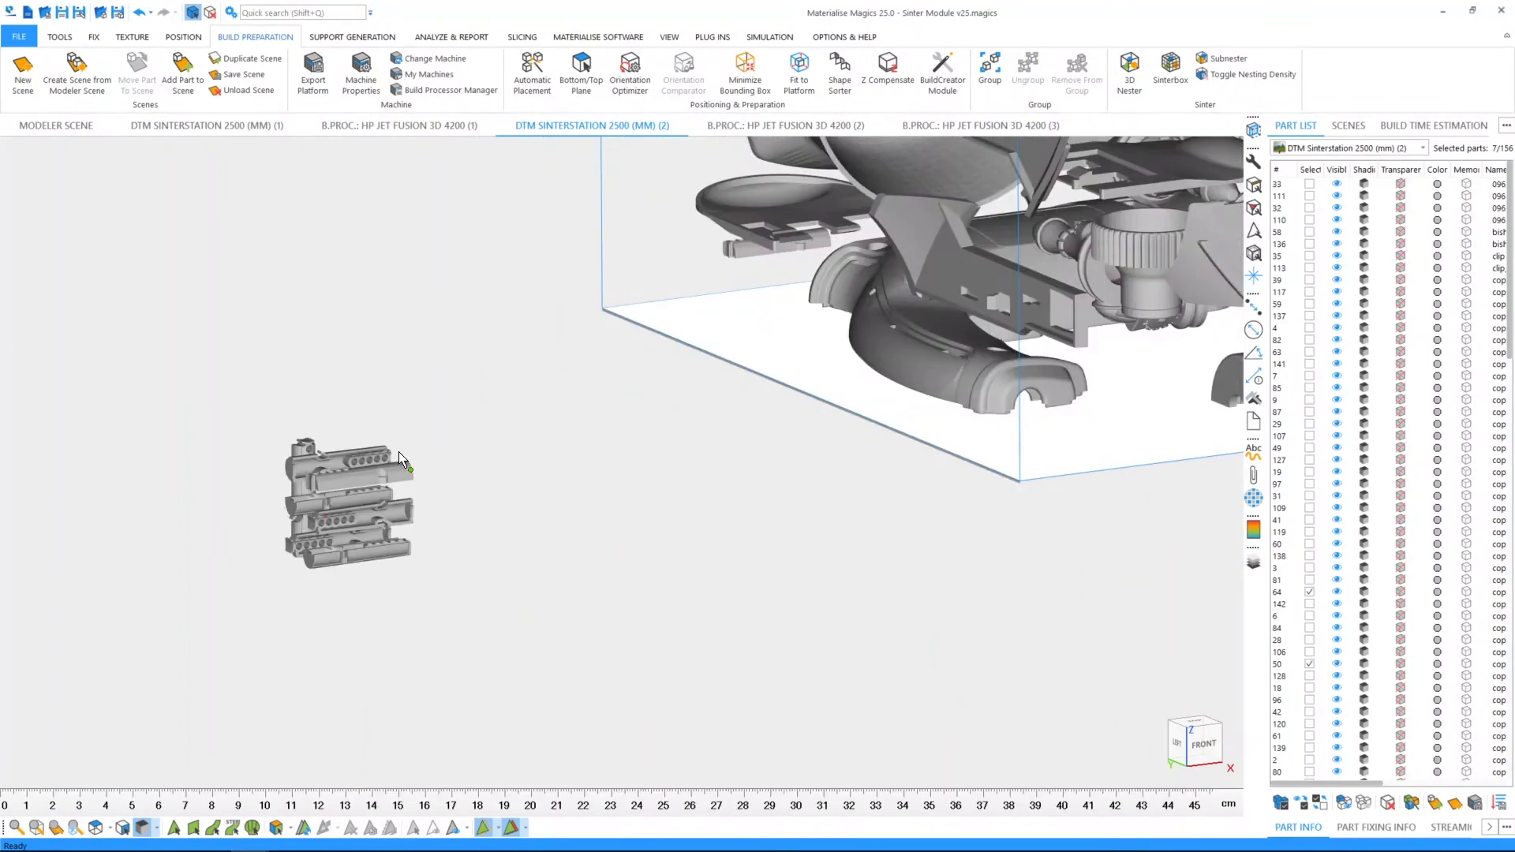
click(488, 483)
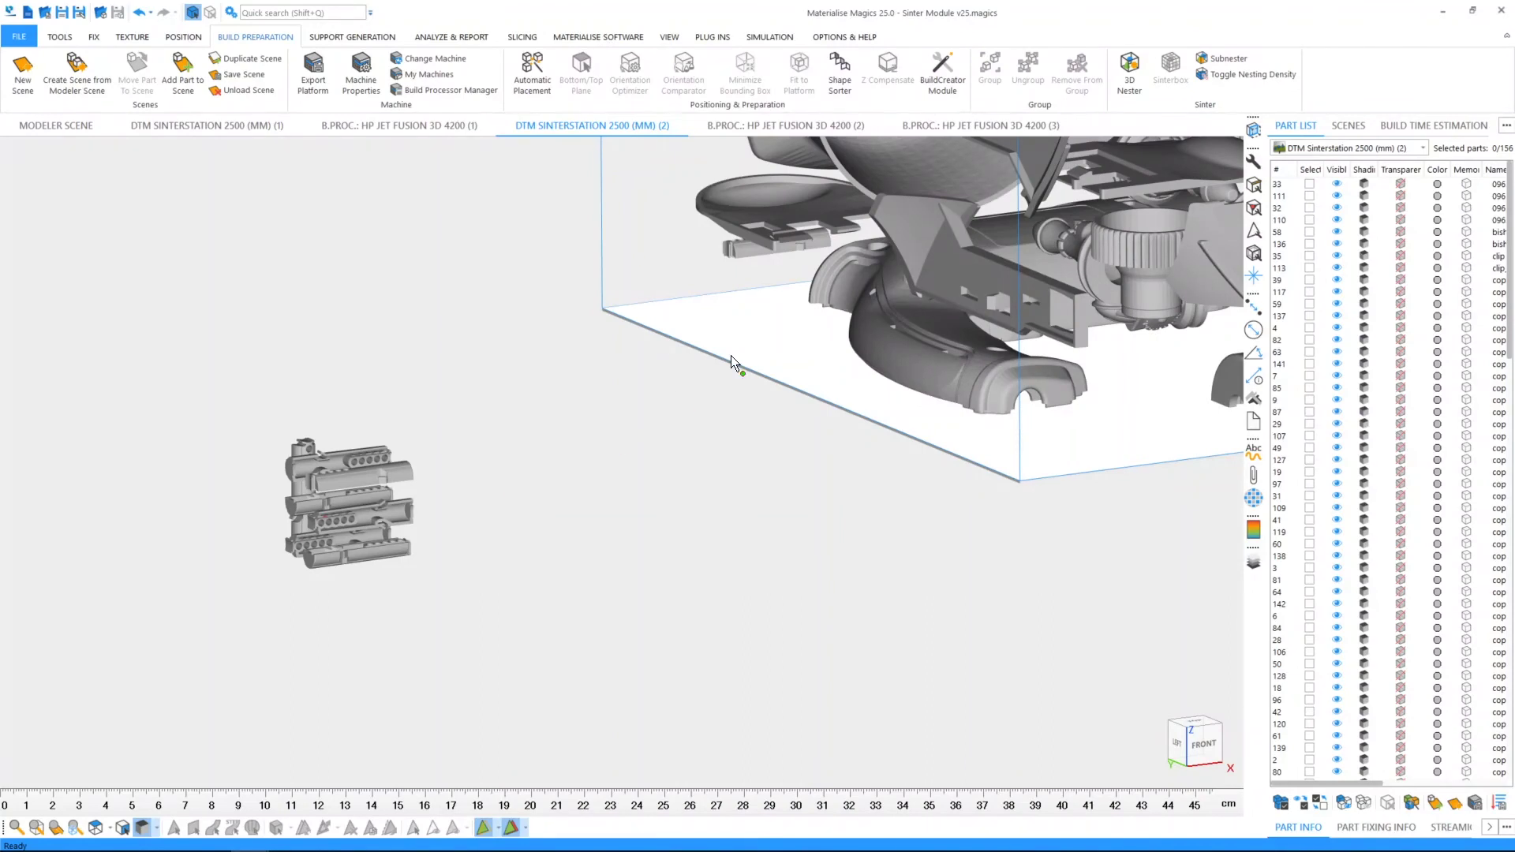
key(ctrl+z)
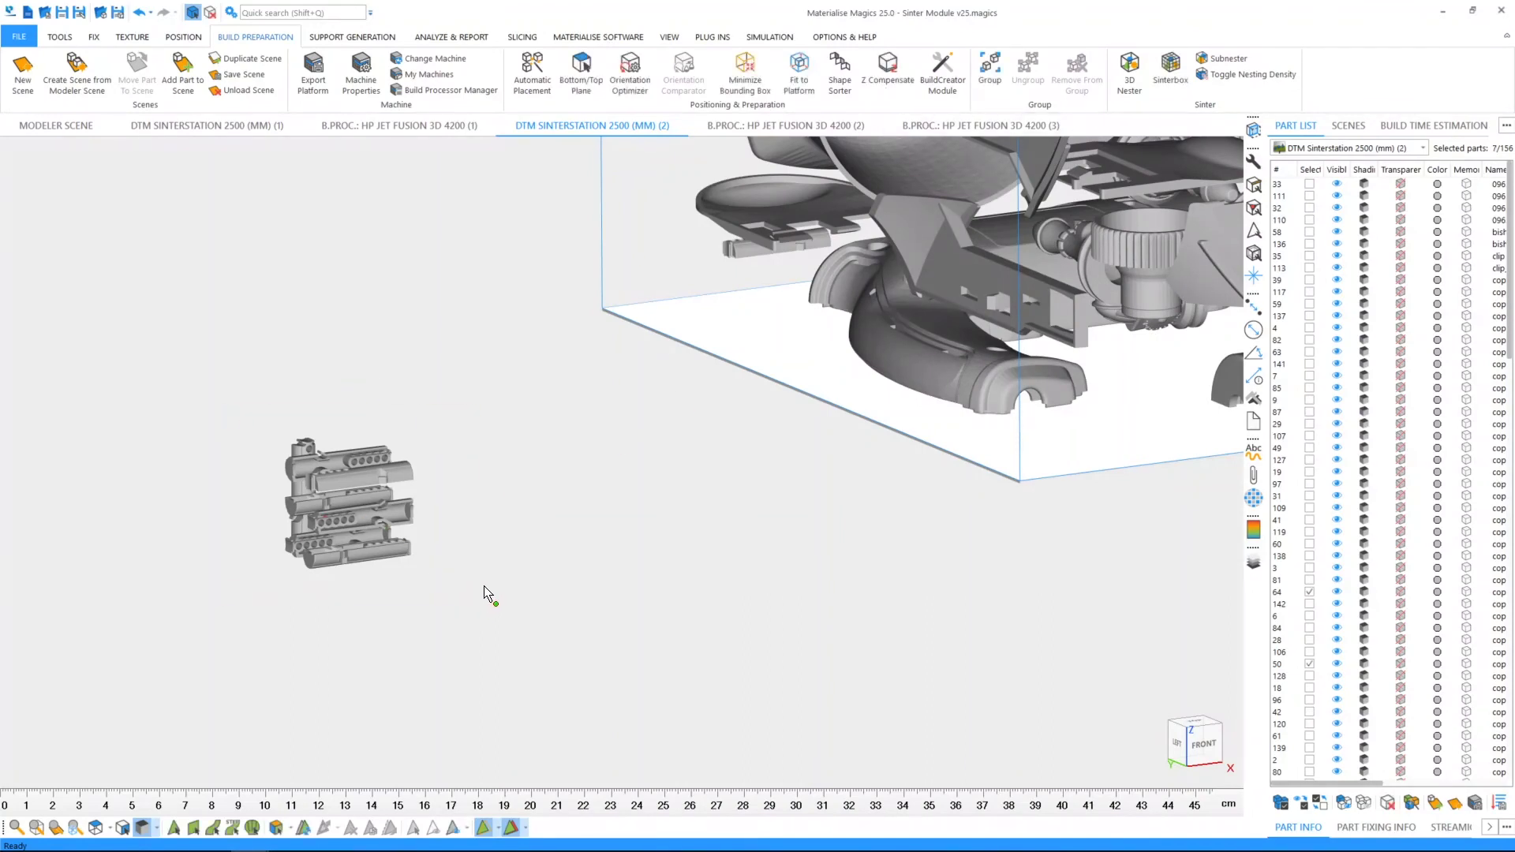
- Preview a rectangular sinterbox with 5 mm margin, 1 mm thickness and cover, labelled 'Customer ABC'
click(1161, 75)
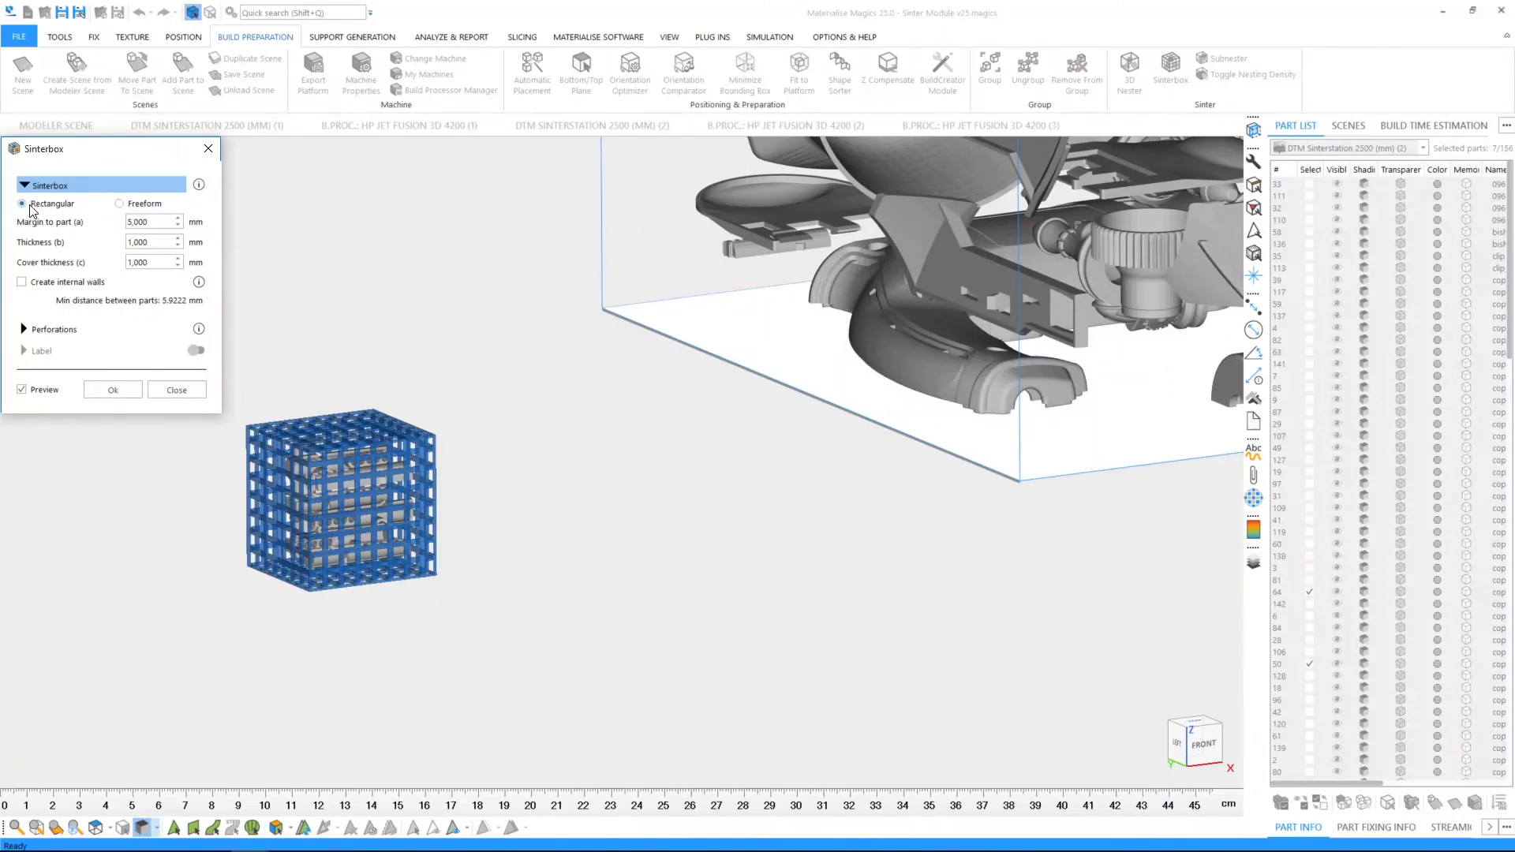
click(156, 244)
click(46, 328)
click(44, 336)
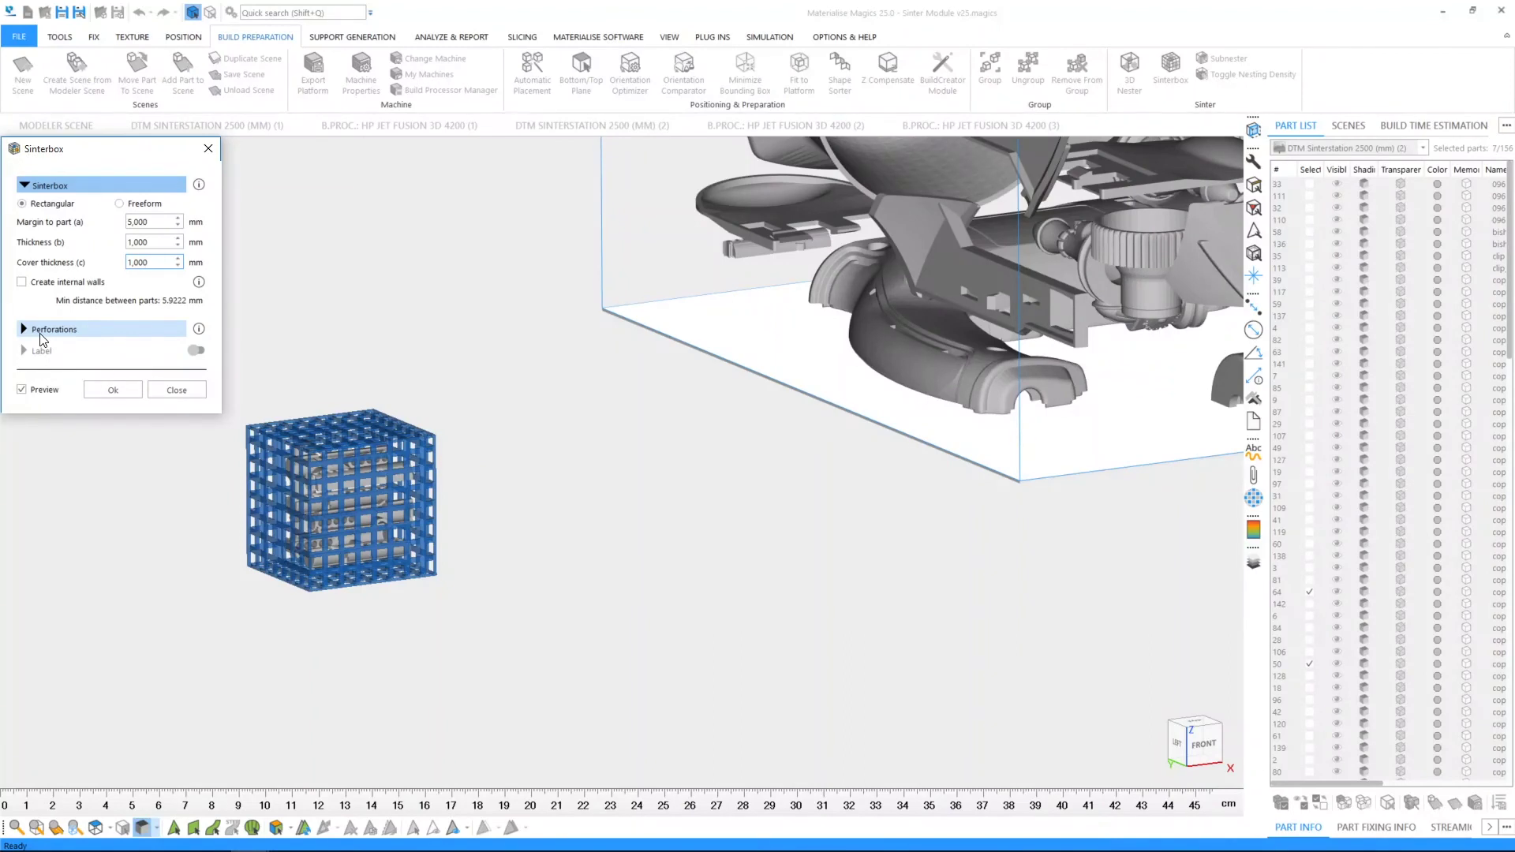
click(195, 349)
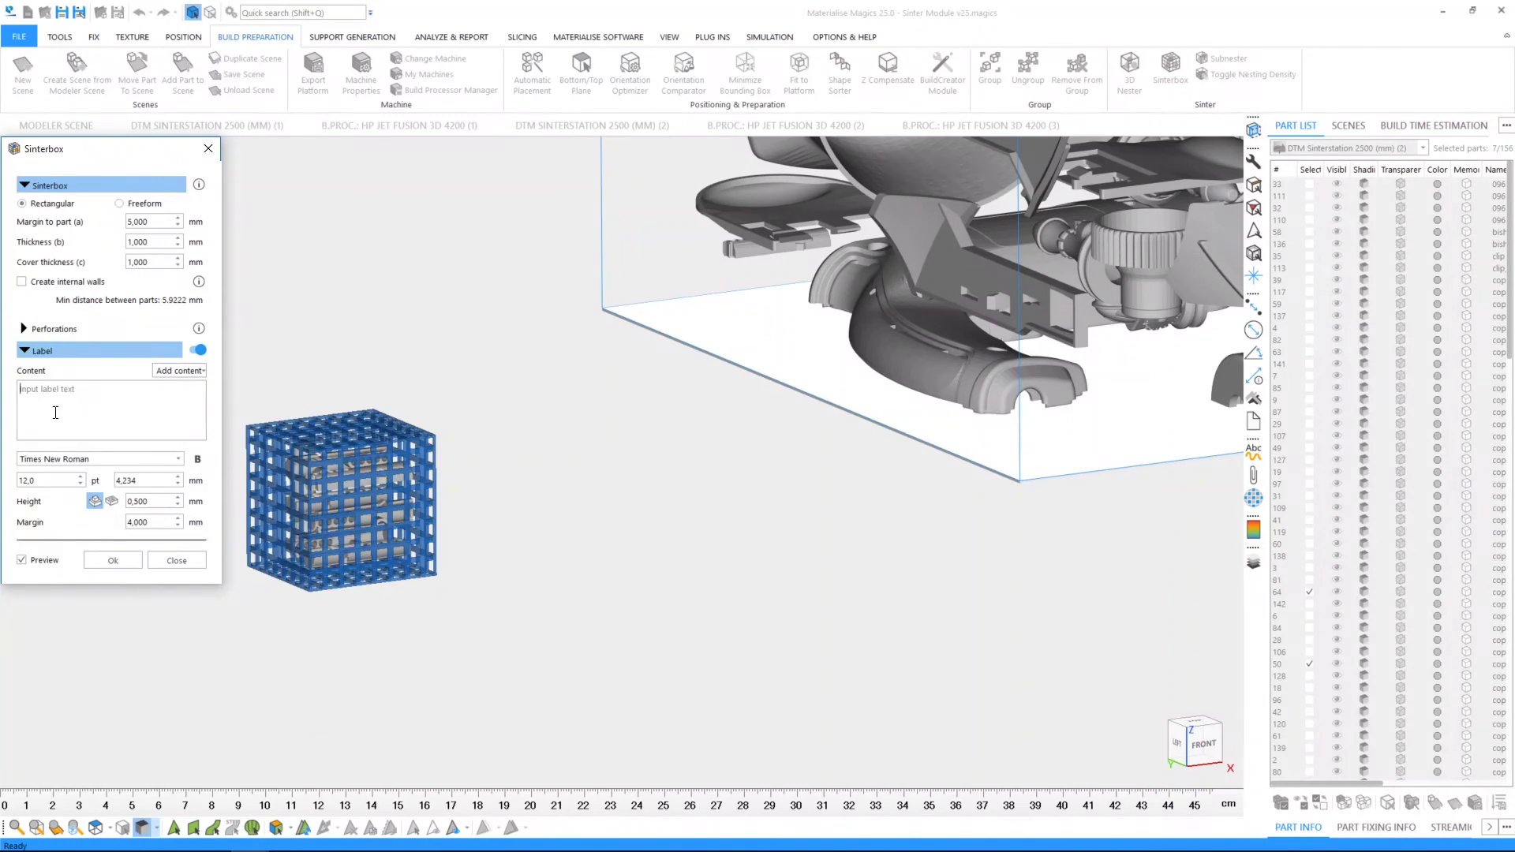
click(55, 410)
text(Customer ABC)
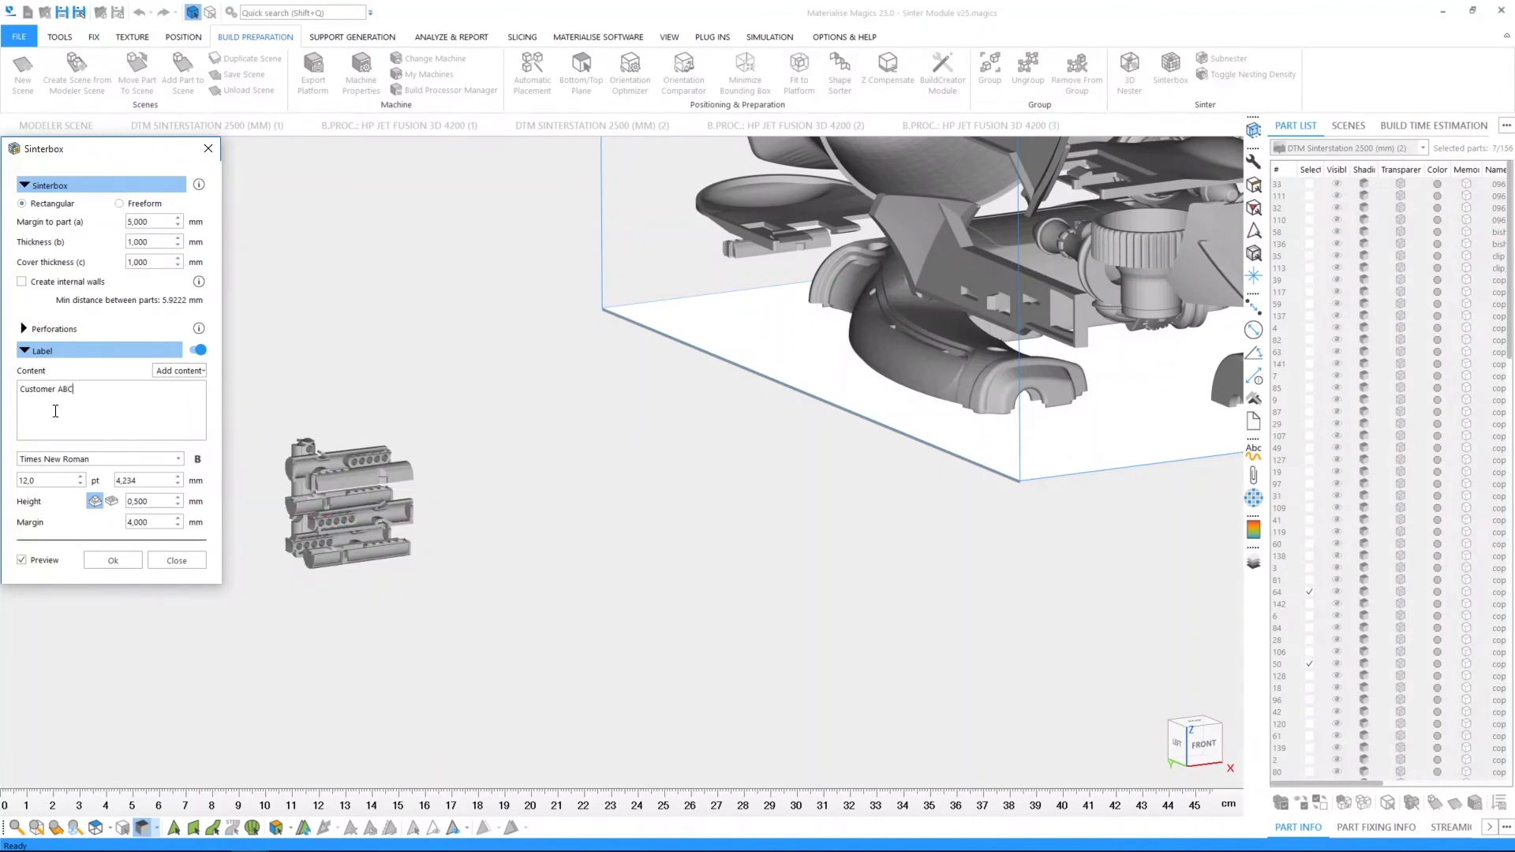
click(114, 561)
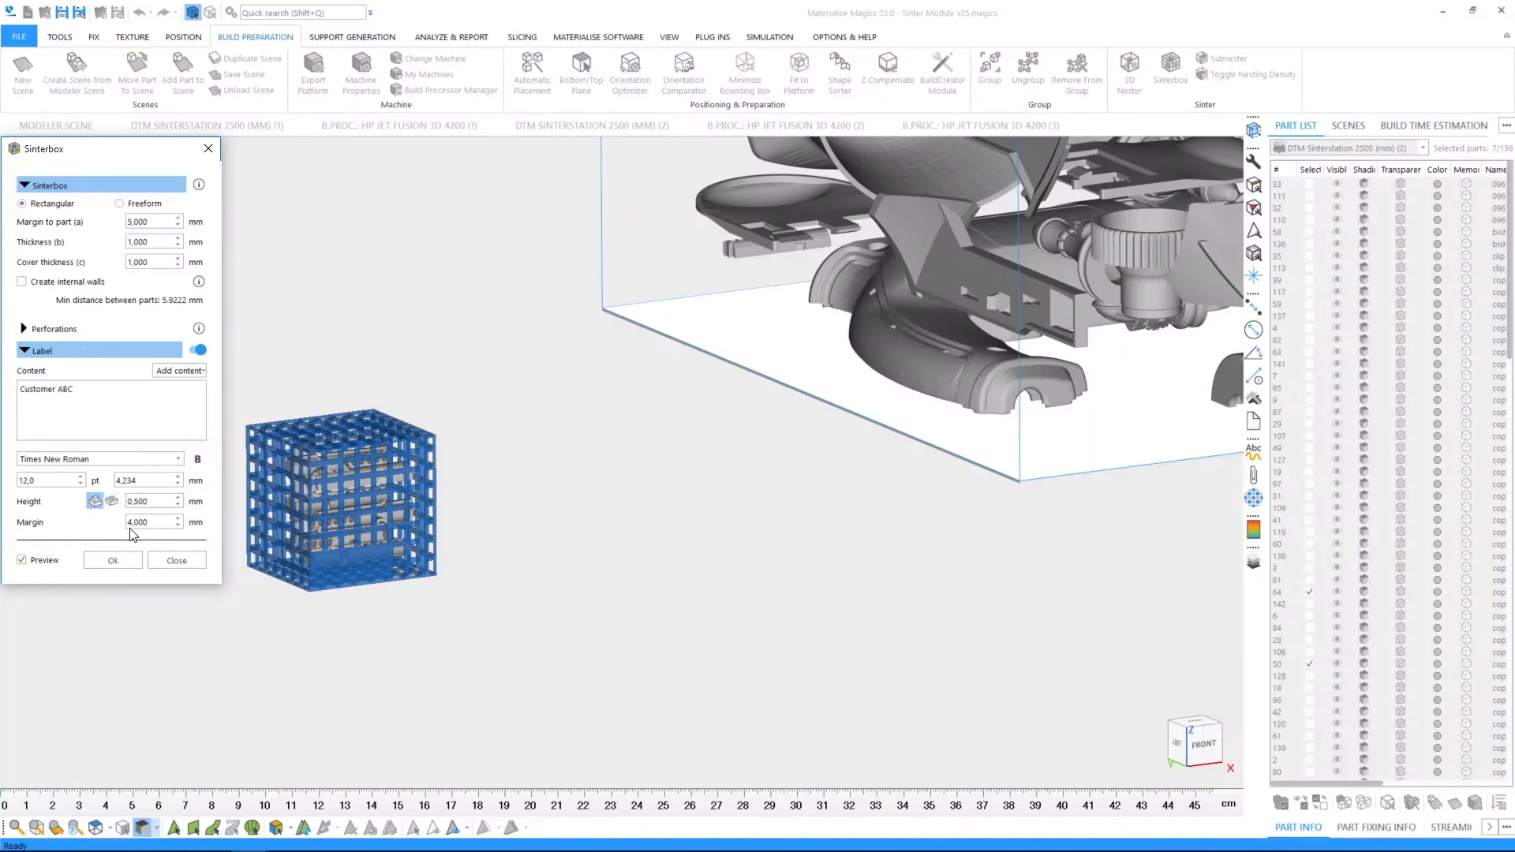
- Generate the 'Customer ABC' sinterbox cage around the small-part block with Ok
click(114, 561)
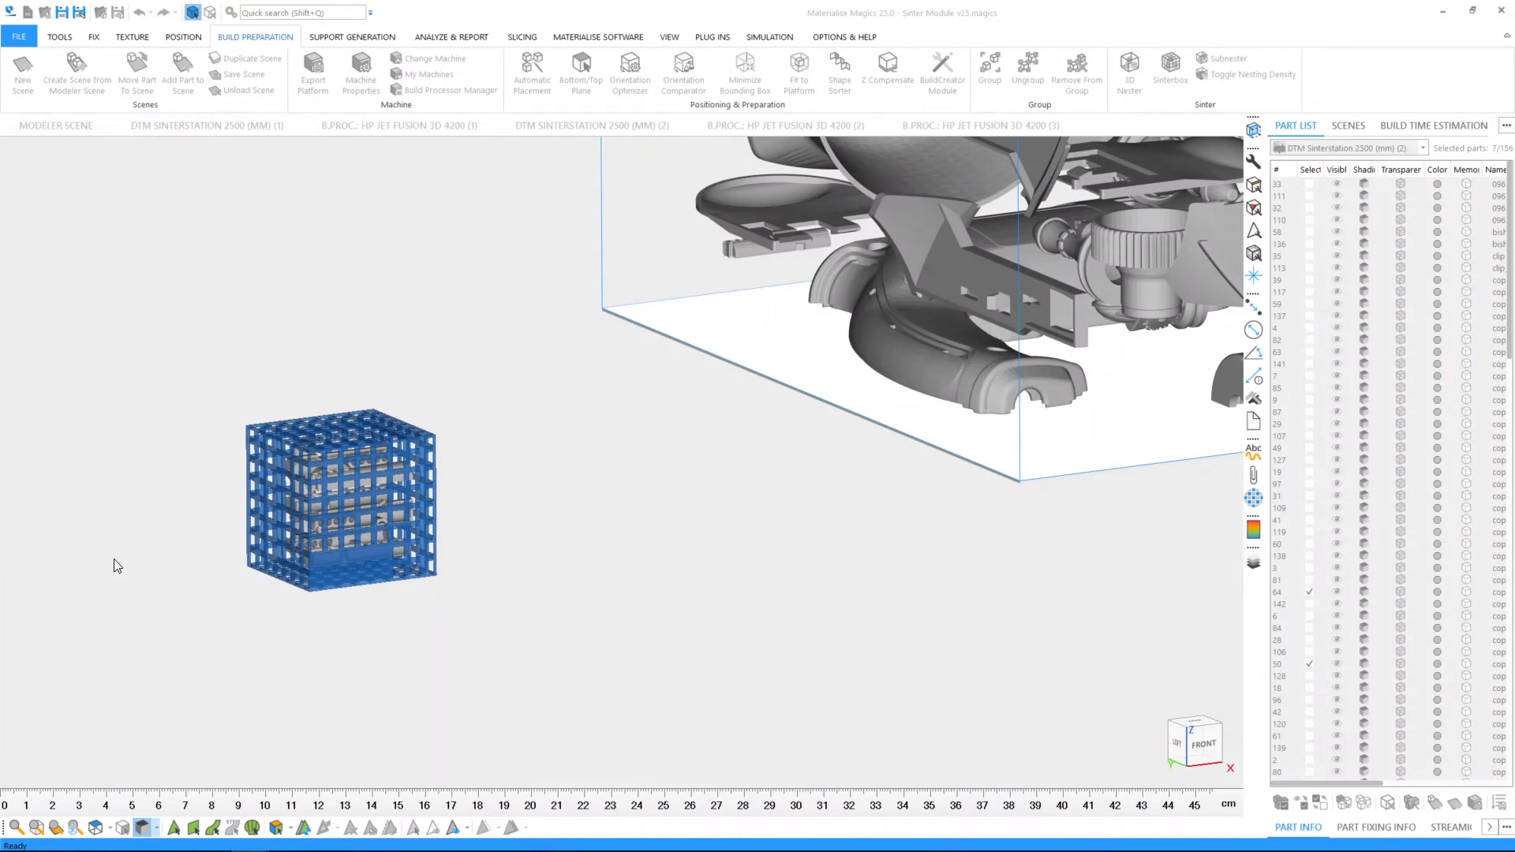